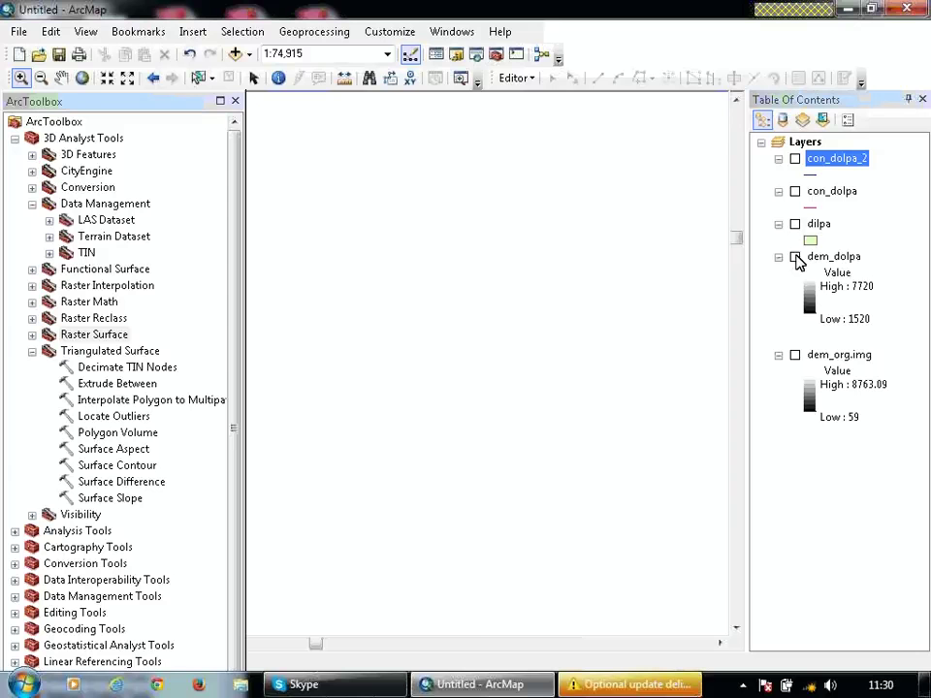
Step: Turn on the dem_dolpa layer and zoom the map in on it
left_click(83, 78)
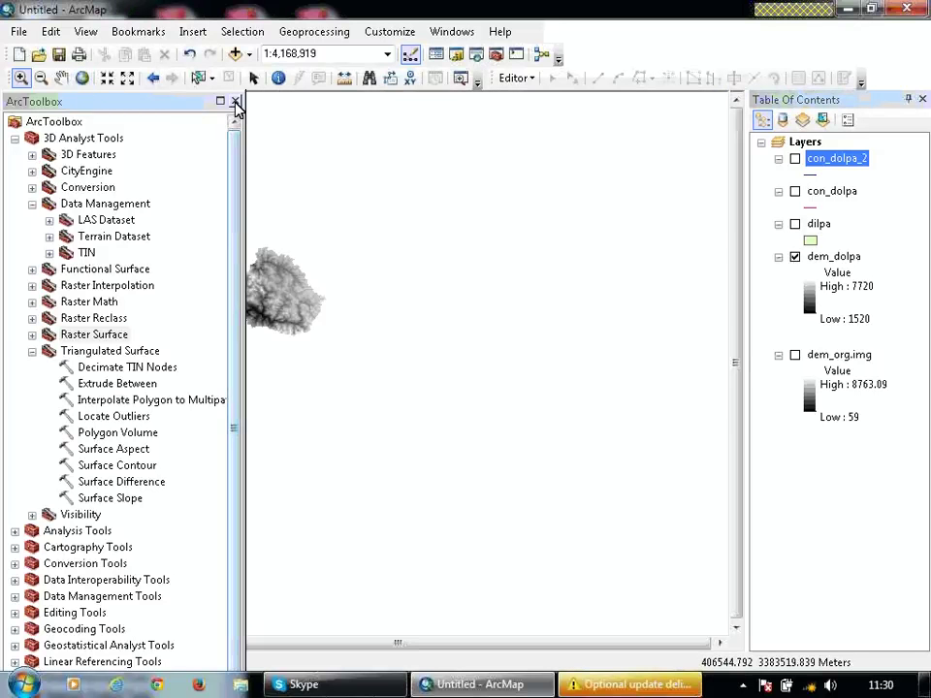
left_click(64, 81)
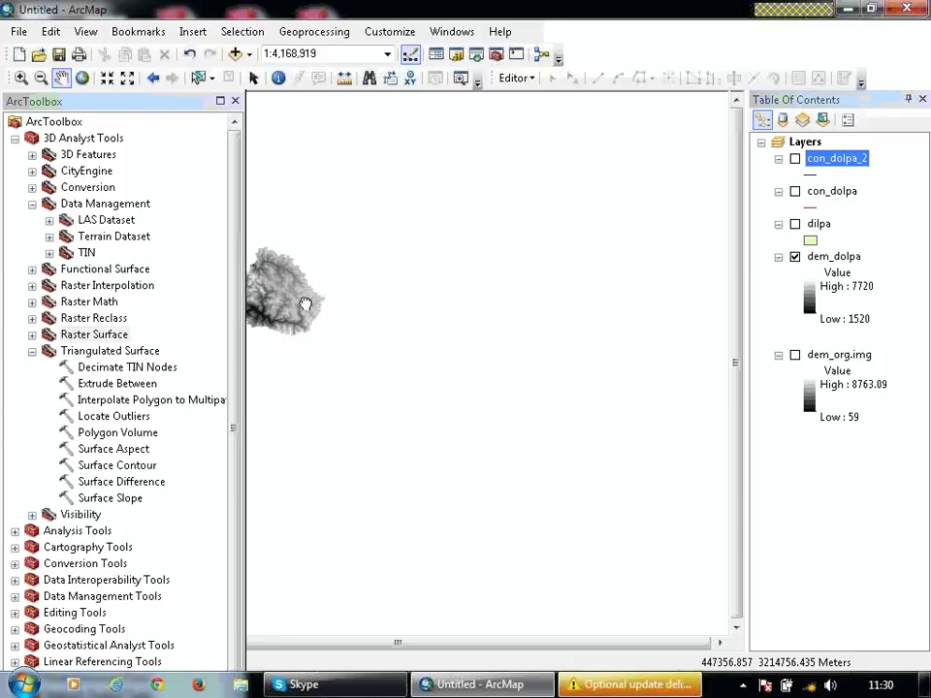
left_click_drag(286, 291, 424, 301)
left_click(20, 79)
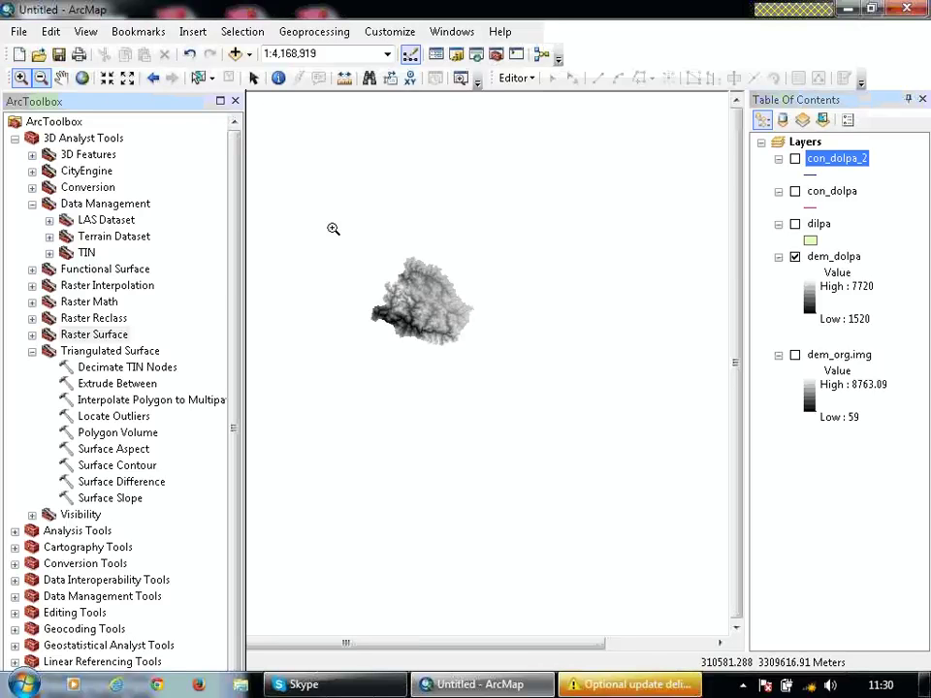
left_click_drag(344, 199, 495, 371)
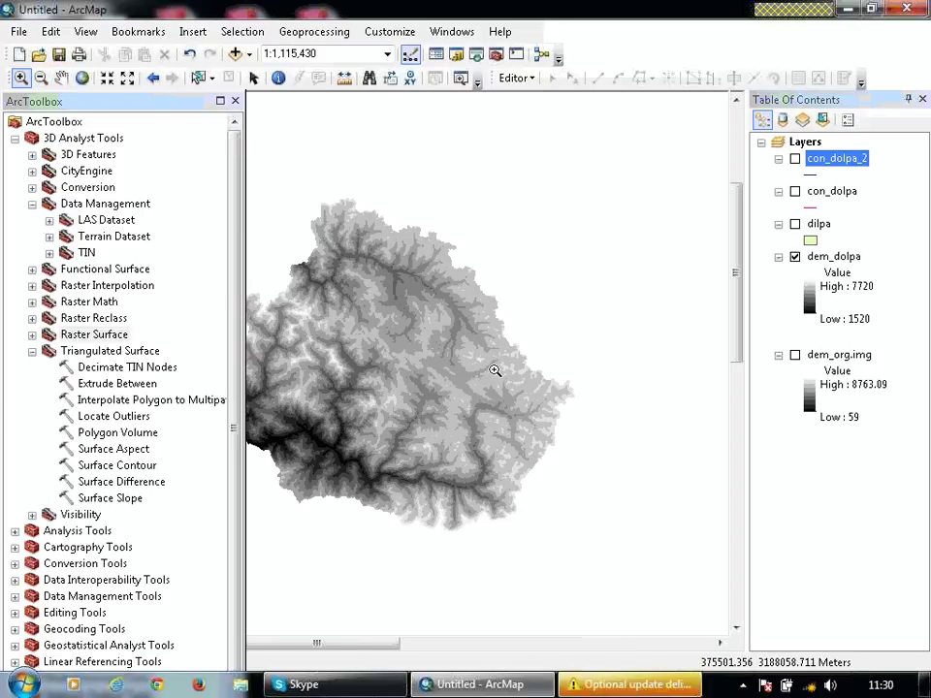
left_click(108, 499)
double_click(101, 500)
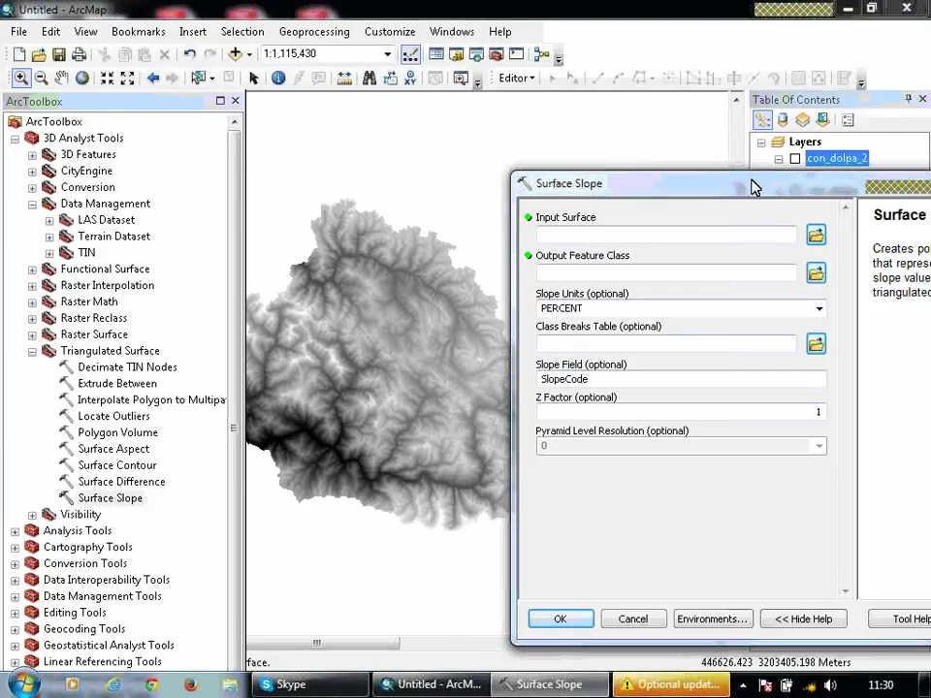
left_click_drag(753, 187, 439, 165)
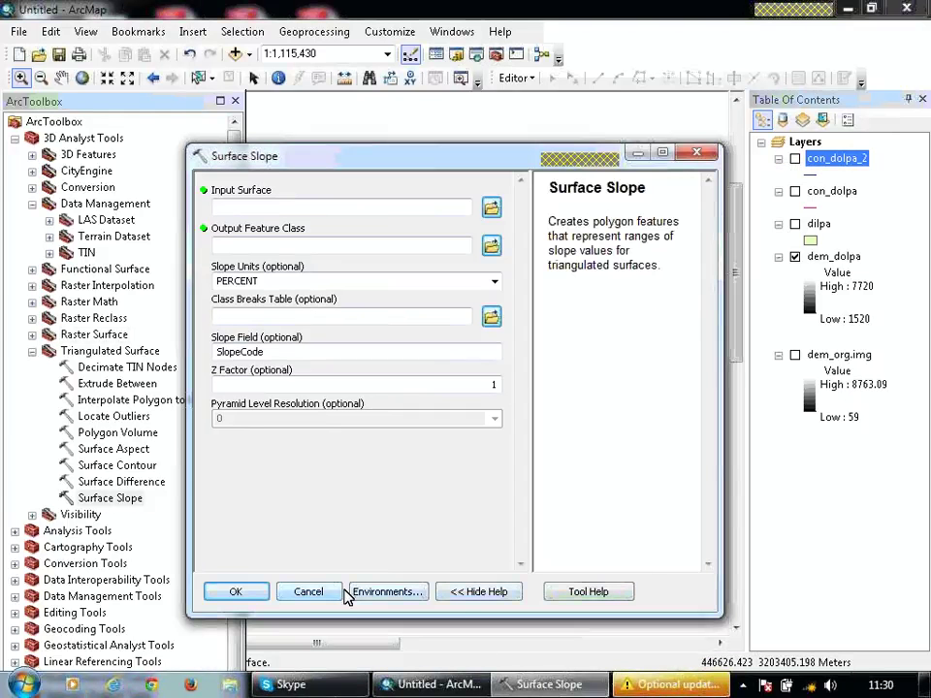
left_click(312, 593)
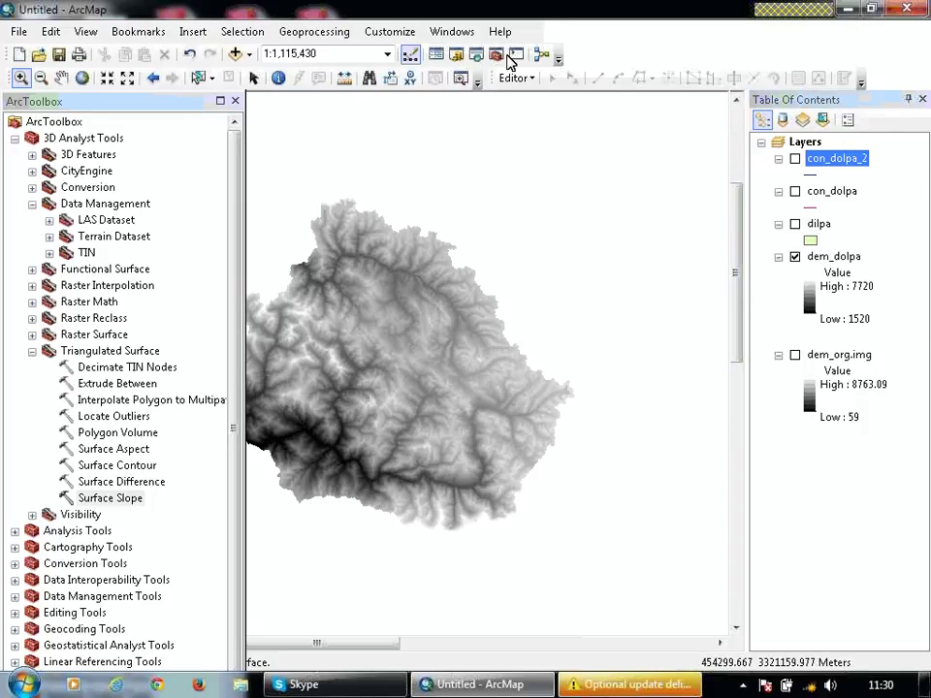
Step: Search the local tools for "raster to tin"
left_click(476, 56)
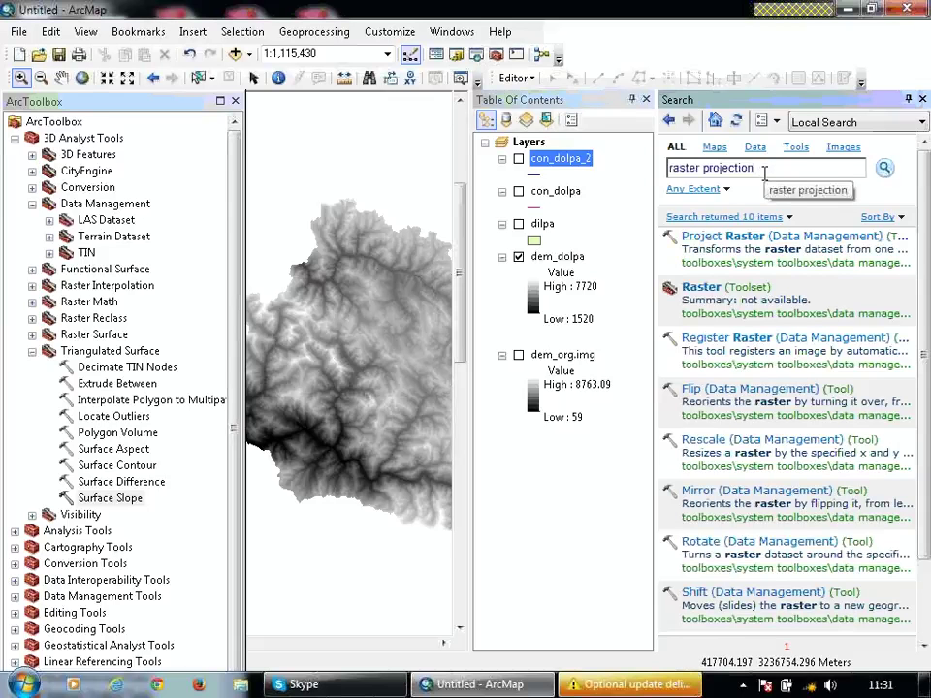
key("BackSpace")
key("BackSpace")
key("BackSpace")
key("BackSpace")
key("BackSpace")
key("BackSpace")
key("BackSpace")
key("BackSpace")
key("BackSpace")
key("BackSpace")
key("BackSpace")
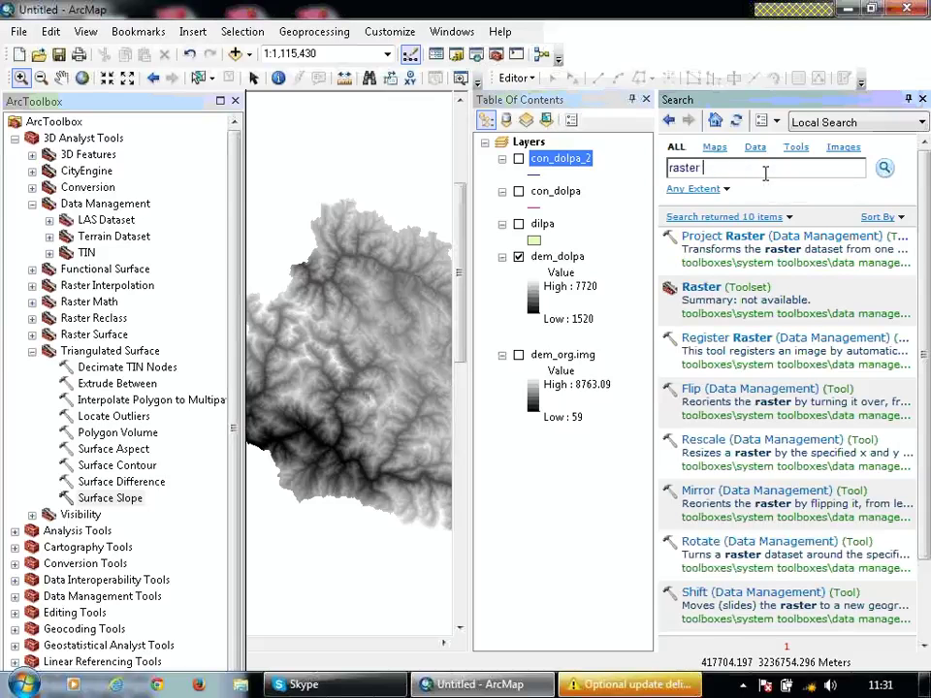
type("to tin")
key("Return")
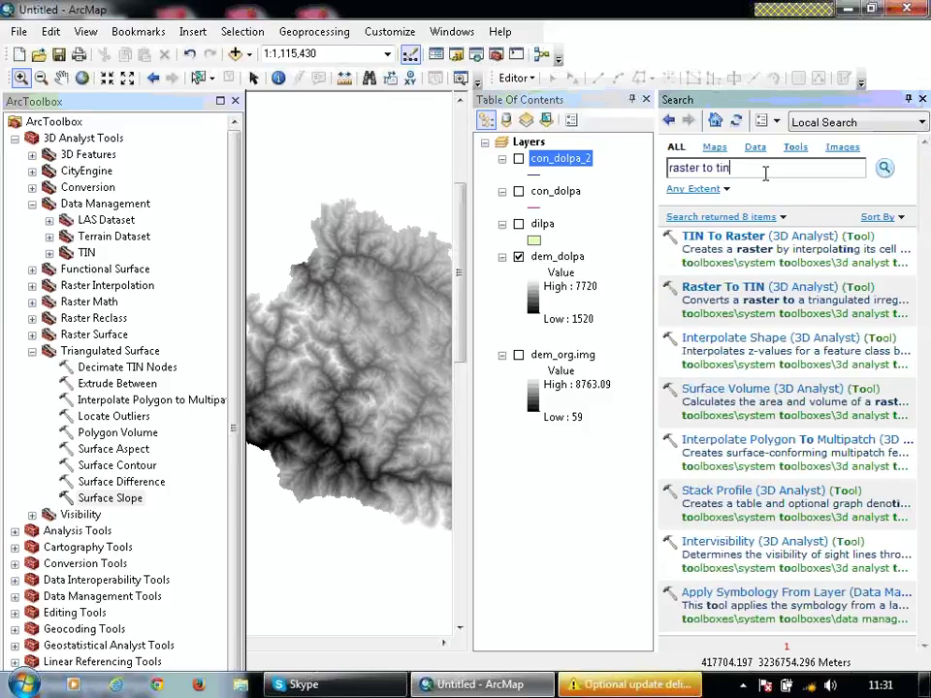
Step: Open the Raster To TIN tool and set dem_dolpa as the input raster
left_click(722, 293)
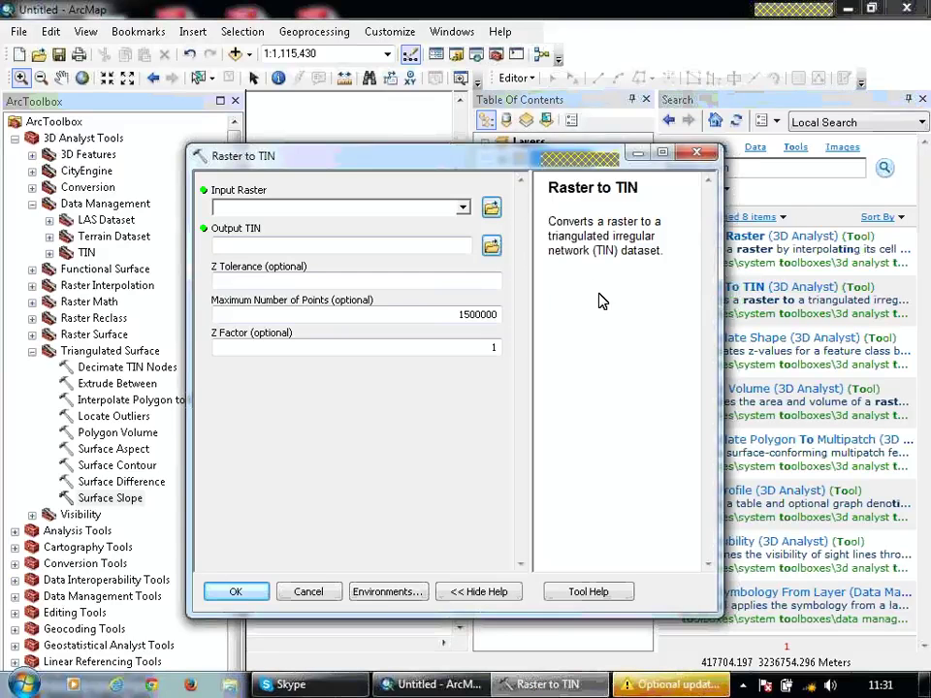
left_click(462, 211)
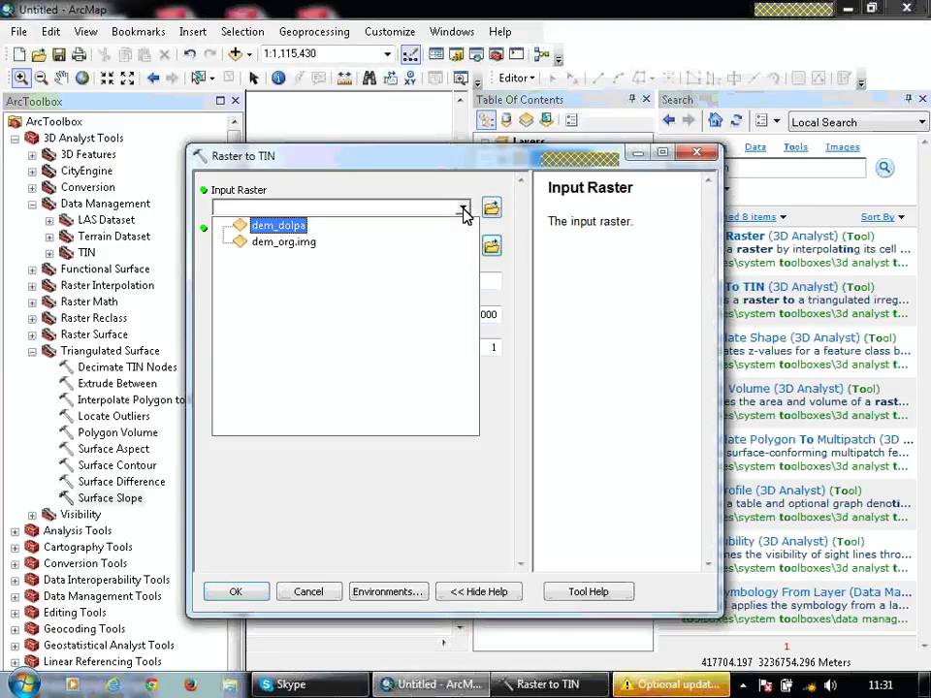
left_click(293, 230)
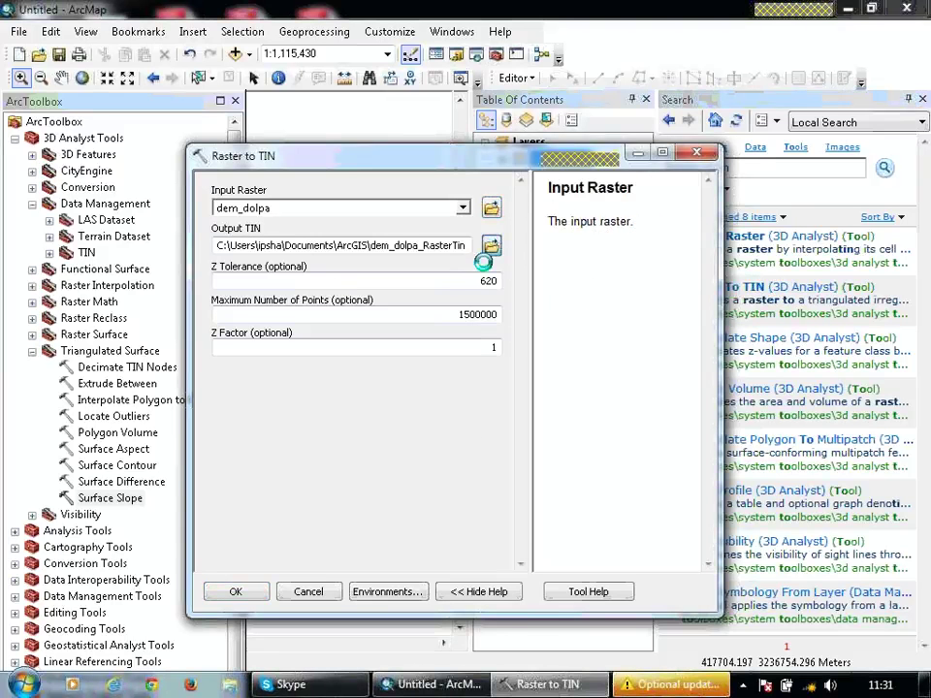
Step: Try to run the raster-to-TIN conversion with the output TIN named ras_tin in the try folder
left_click(492, 245)
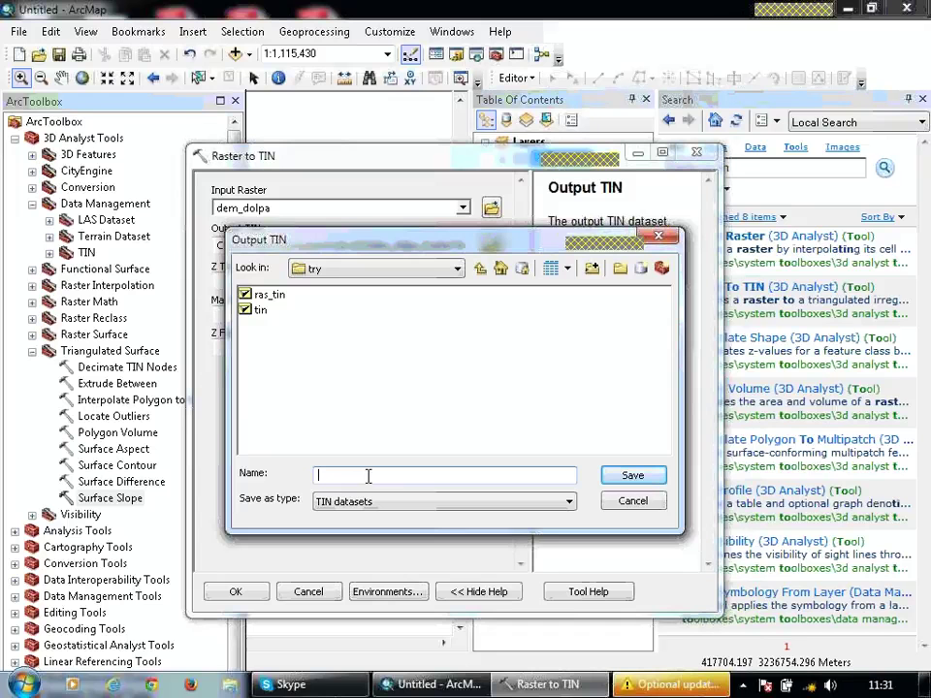
type("ras_tin")
left_click(631, 476)
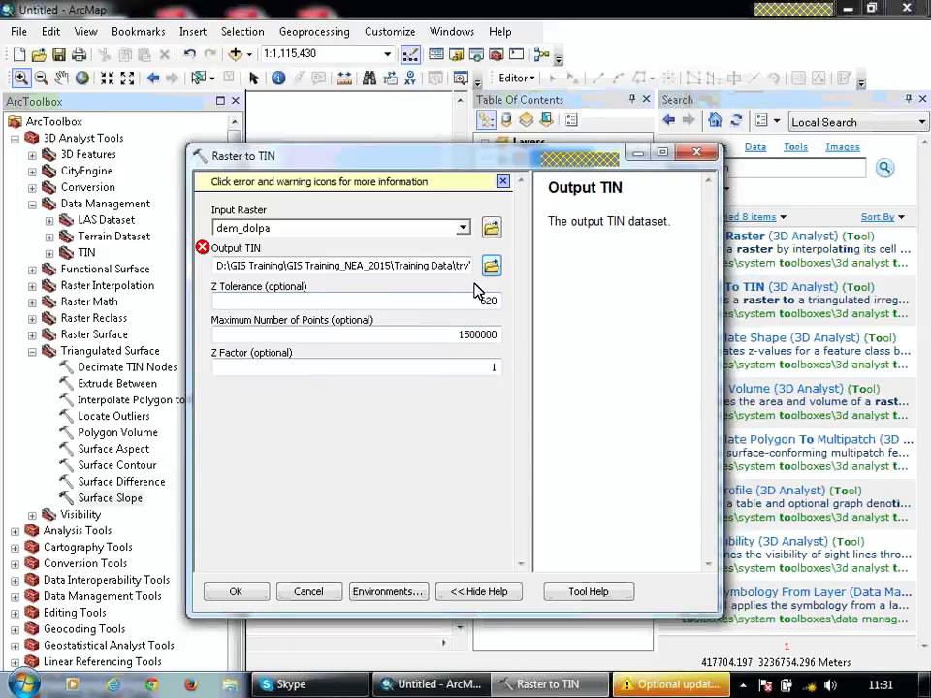
left_click(237, 594)
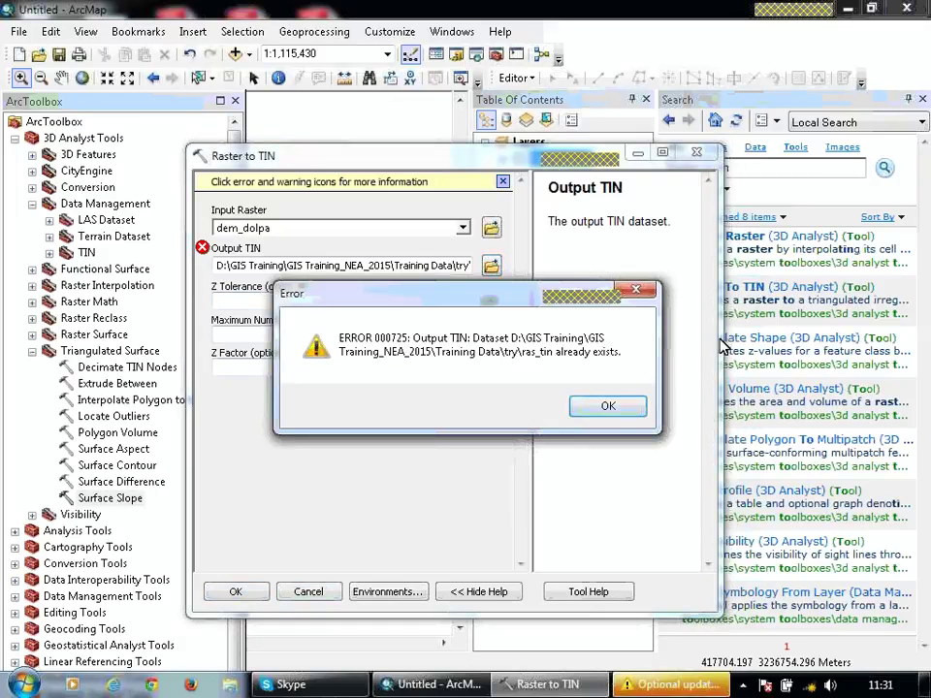
left_click(608, 406)
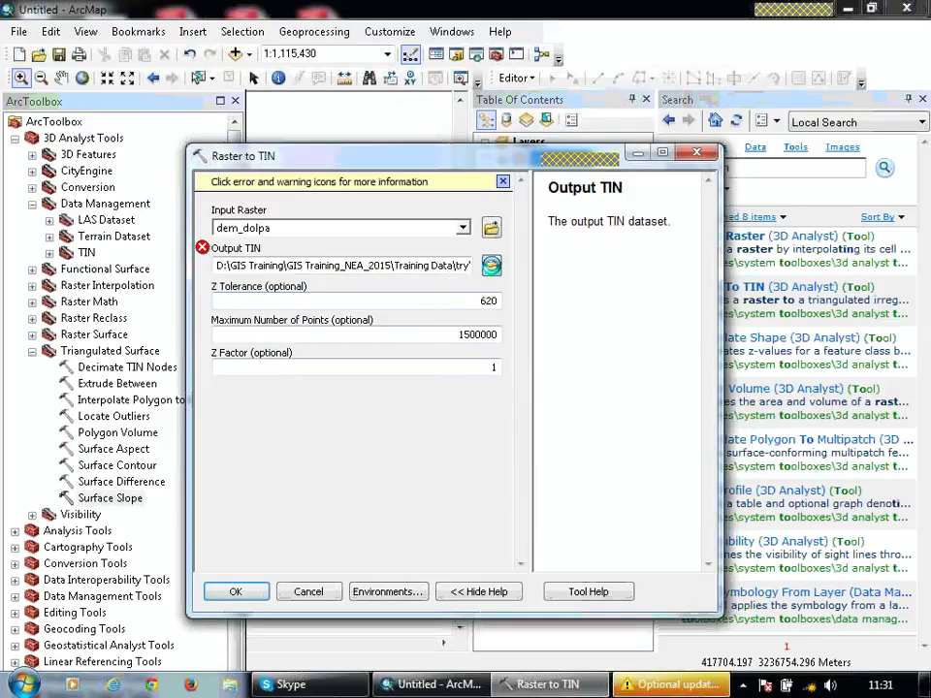
Step: Name the output TIN ras_tin1 in the try folder, run the conversion and close the search pane
left_click(491, 266)
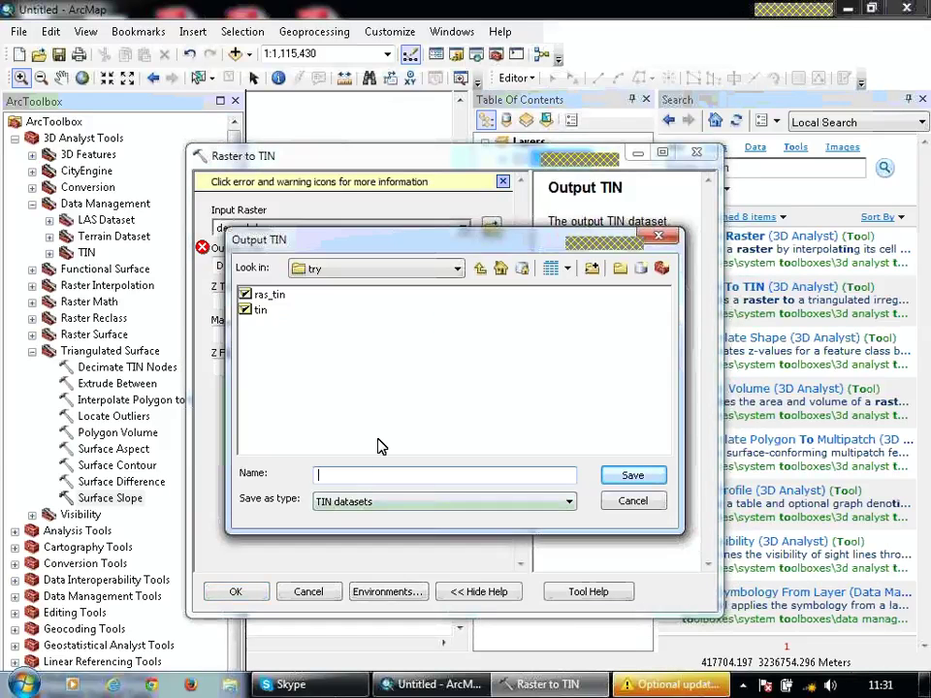
type("ras")
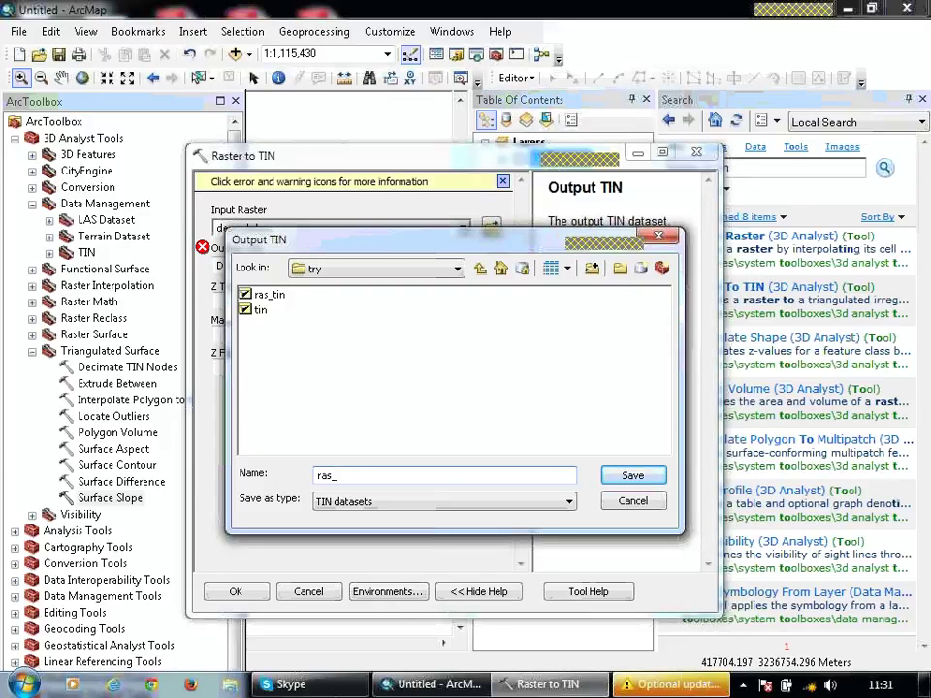
type("_ton1")
key("BackSpace")
key("BackSpace")
key("BackSpace")
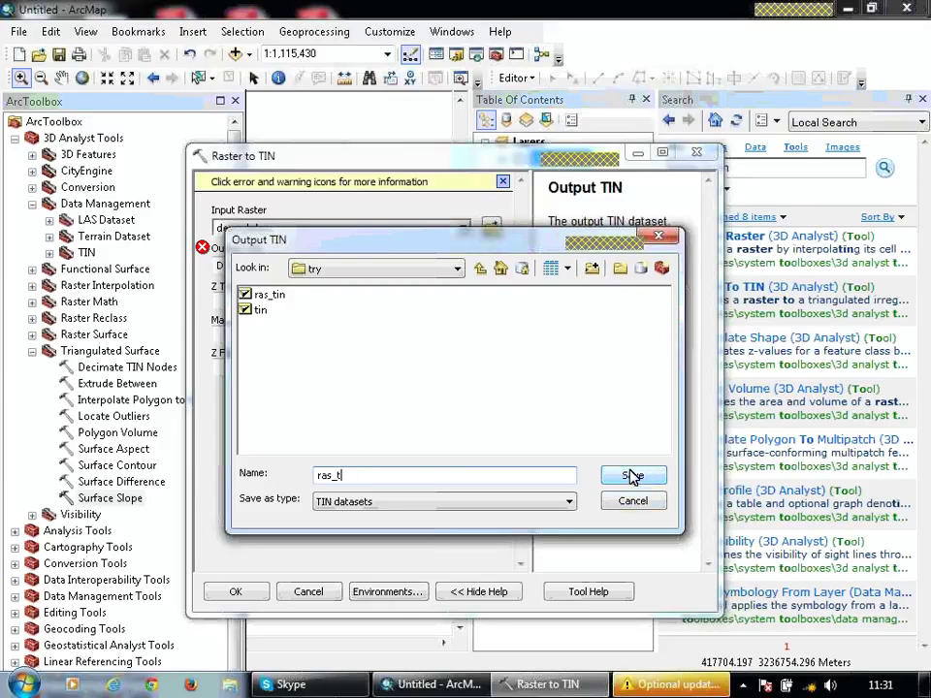
type("in1")
left_click(631, 476)
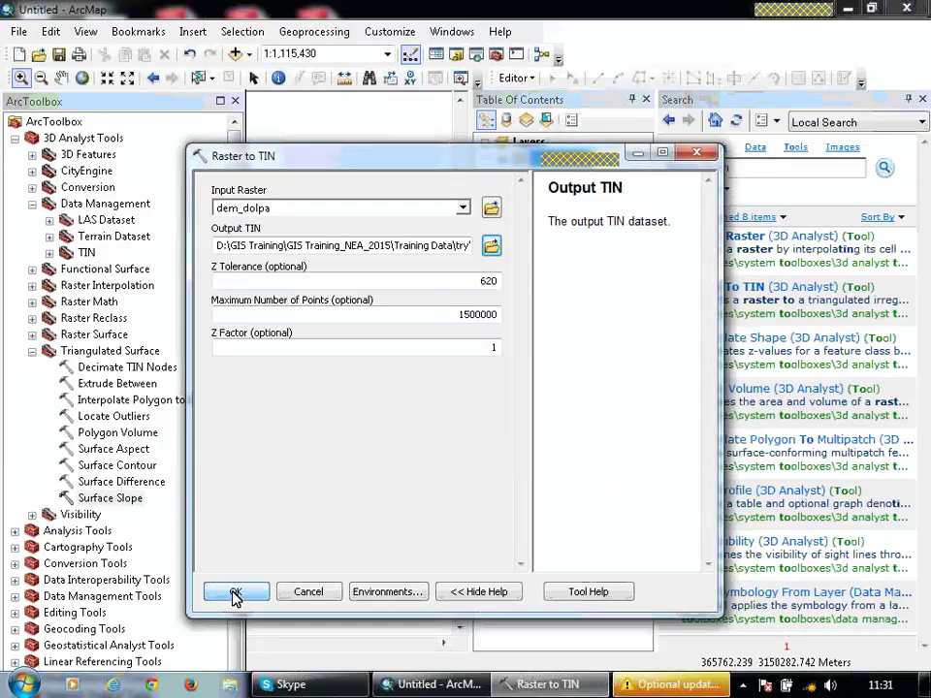
left_click(234, 593)
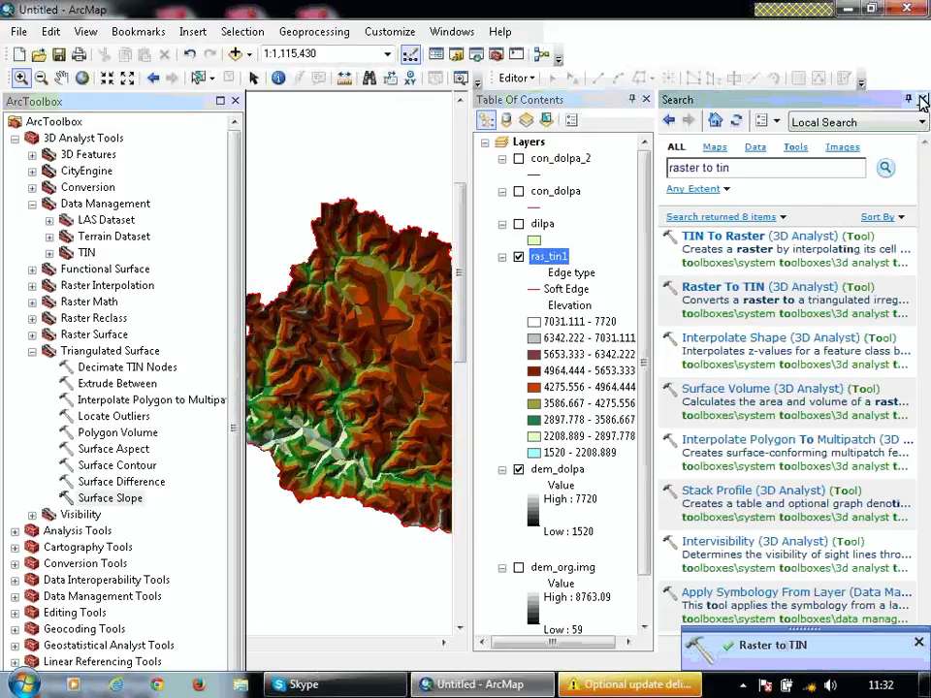
left_click(923, 100)
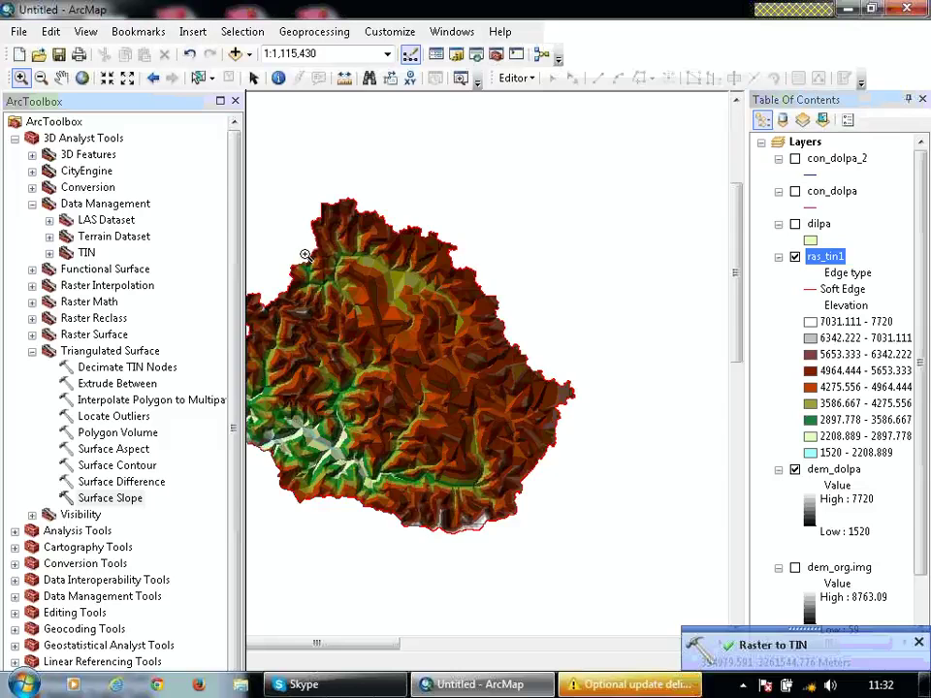
Step: Open the Surface Slope tool with ras_tin1 as the input surface and slope in the try folder as the output feature class
left_click_drag(306, 256, 495, 435)
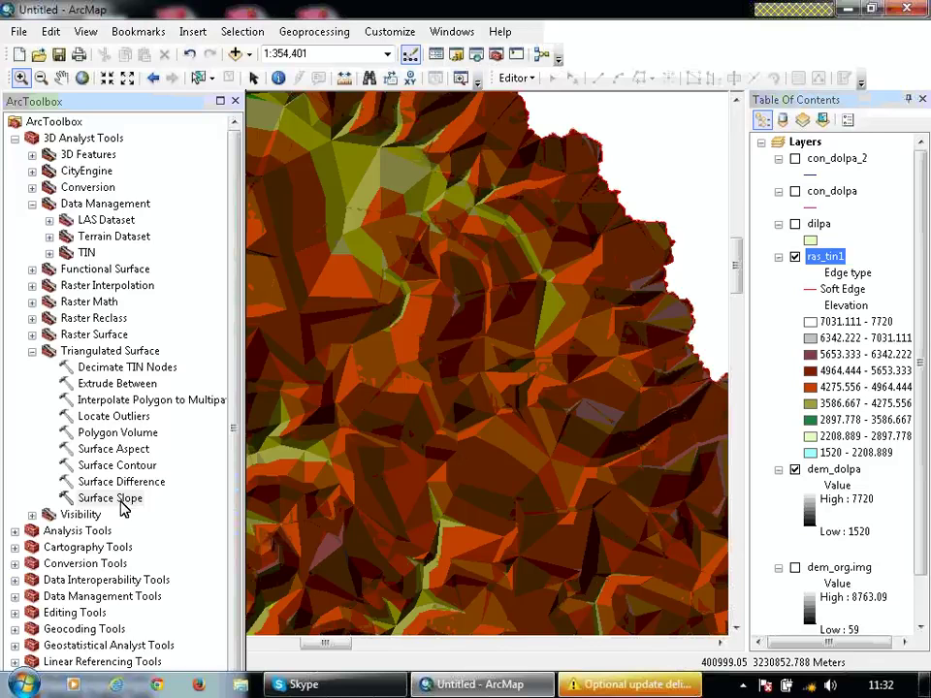
double_click(121, 501)
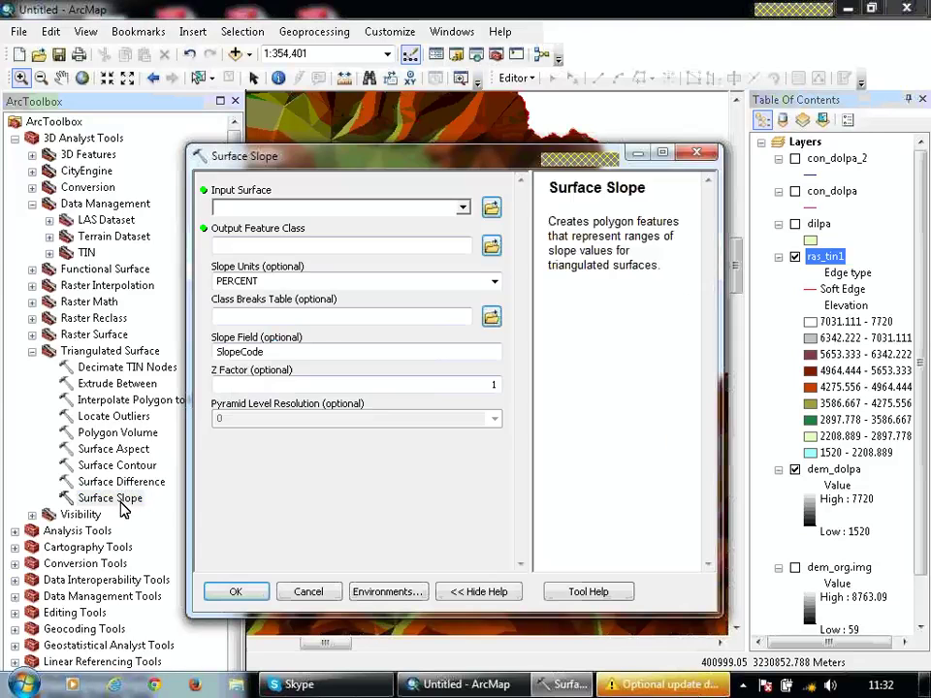
left_click(463, 208)
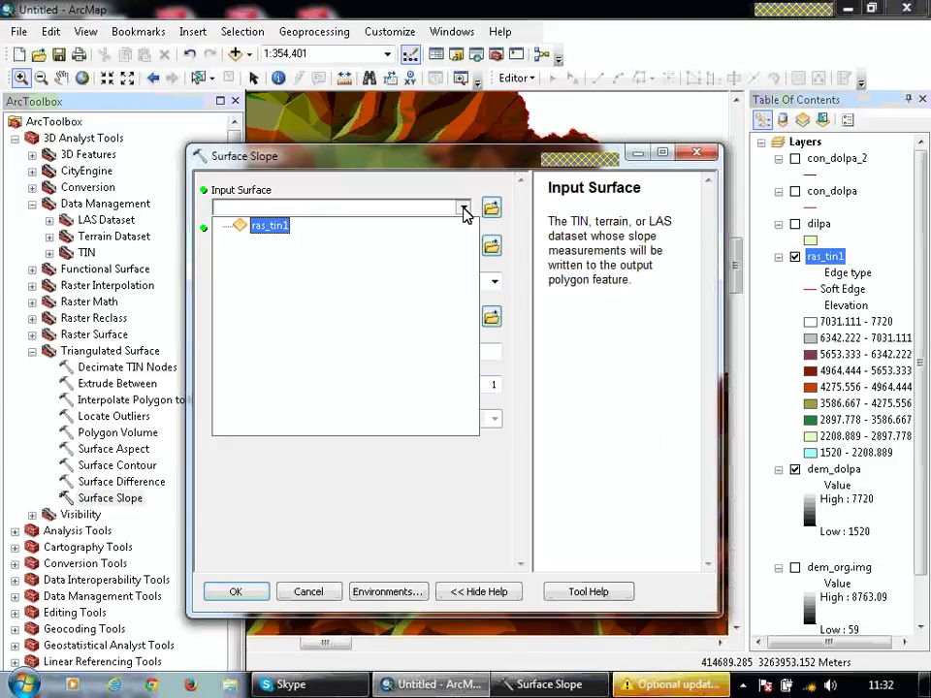
left_click(262, 228)
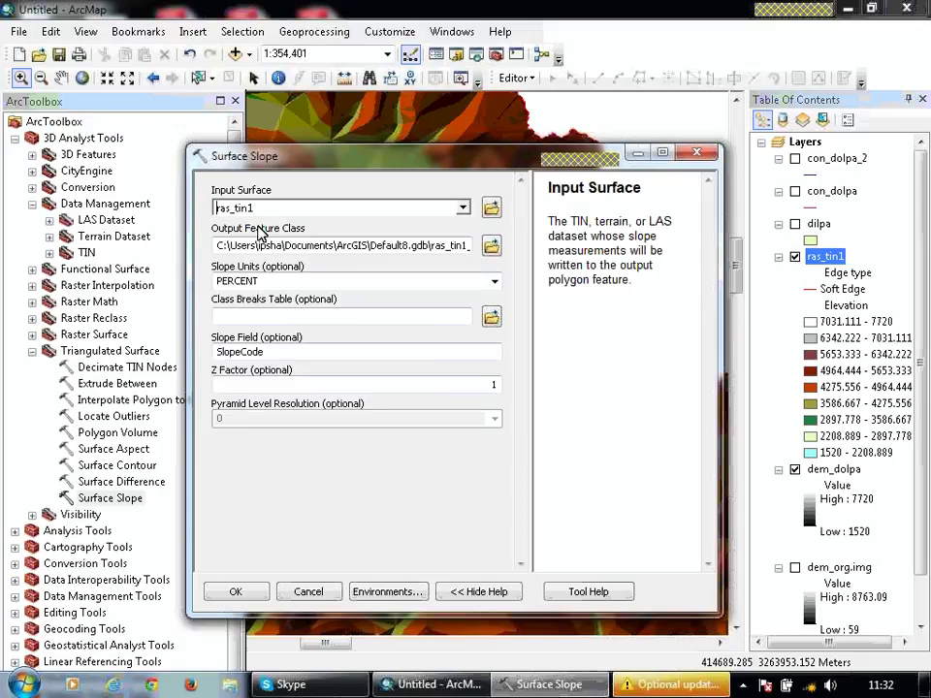
left_click(490, 246)
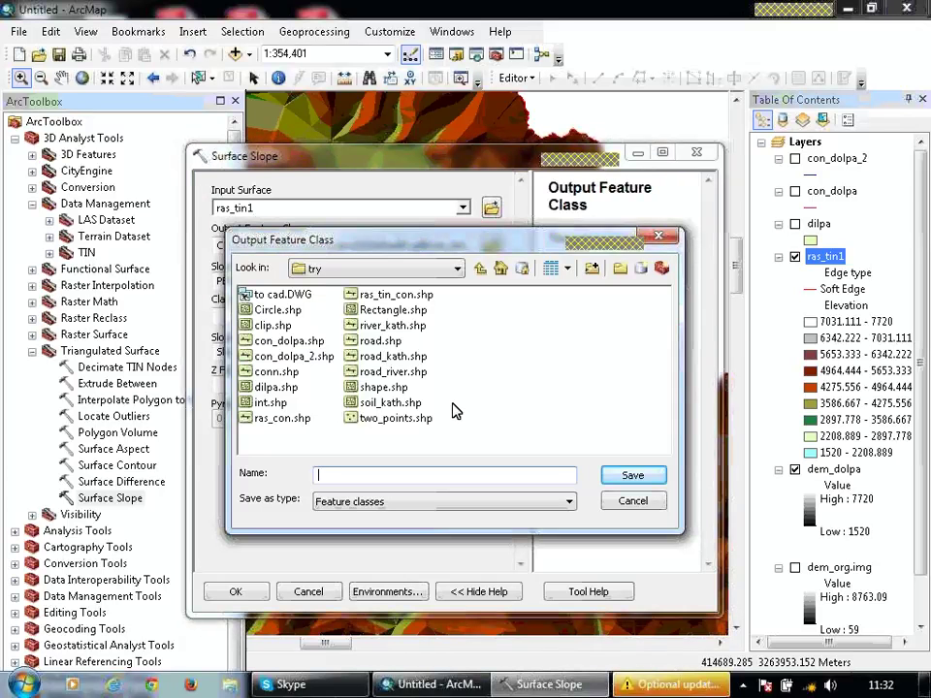
type("slope")
left_click(625, 477)
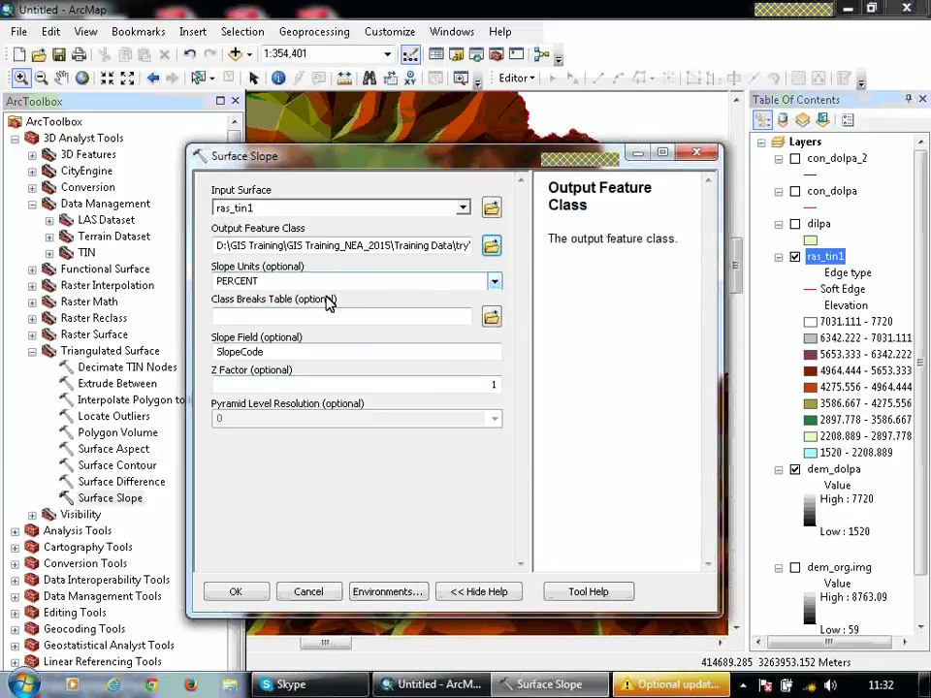
Step: Set the slope units to DEGREE and run the Surface Slope tool
left_click(495, 282)
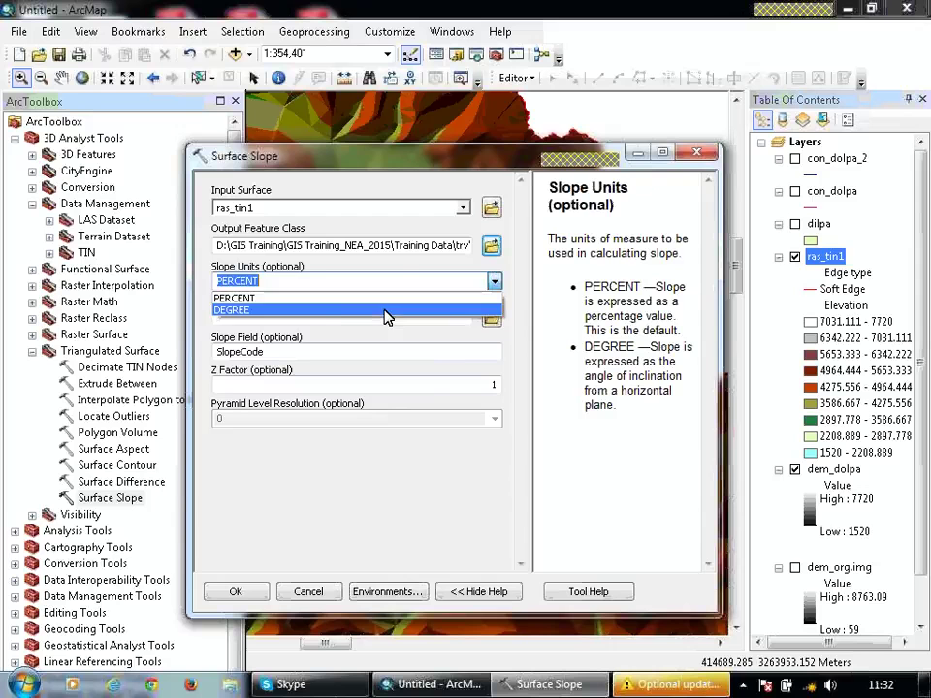
left_click(335, 310)
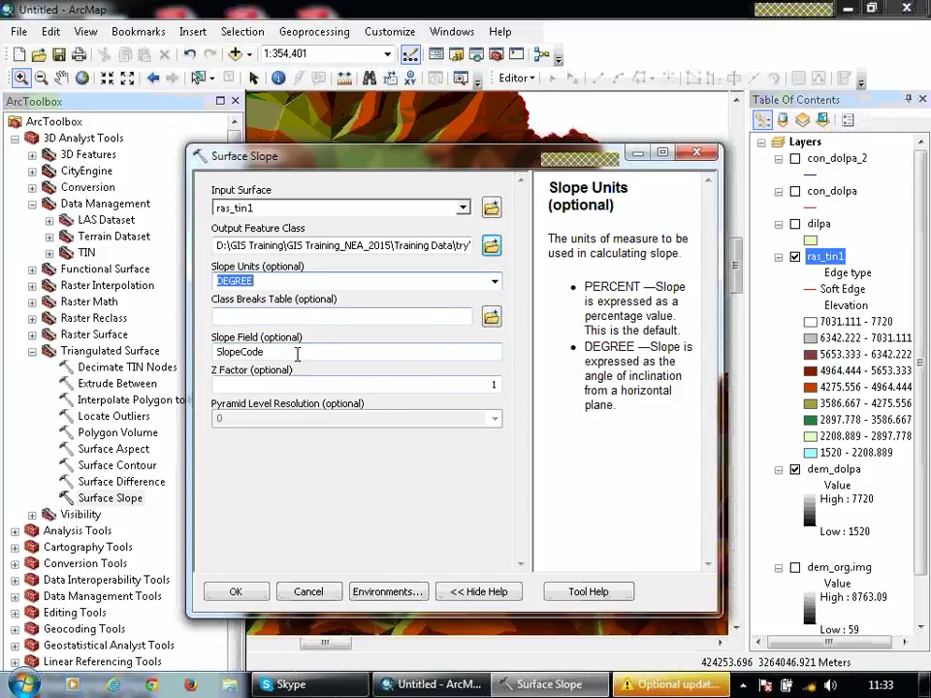
left_click(251, 595)
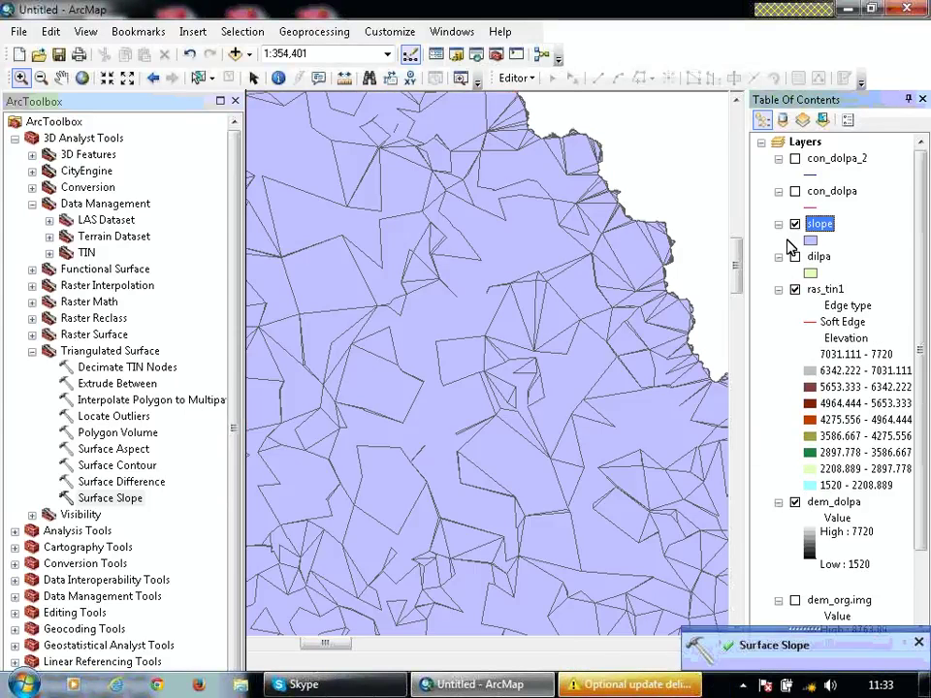
Step: Hide the ras_tin1 and dem_dolpa layers and collapse their legends, leaving the whole slope layer in view
left_click(795, 256)
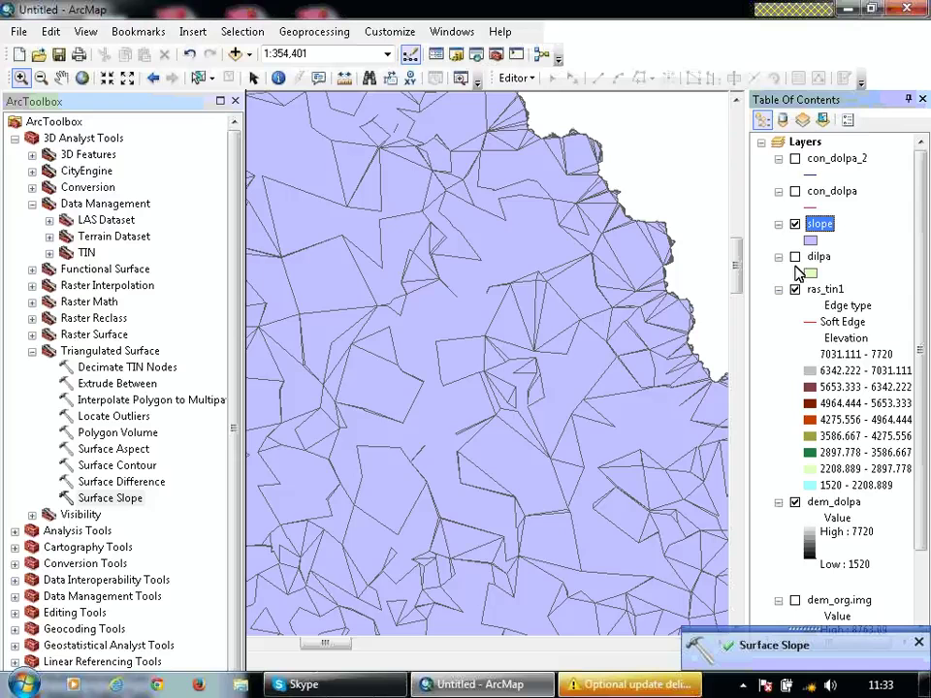
left_click(794, 289)
left_click(779, 502)
left_click(779, 290)
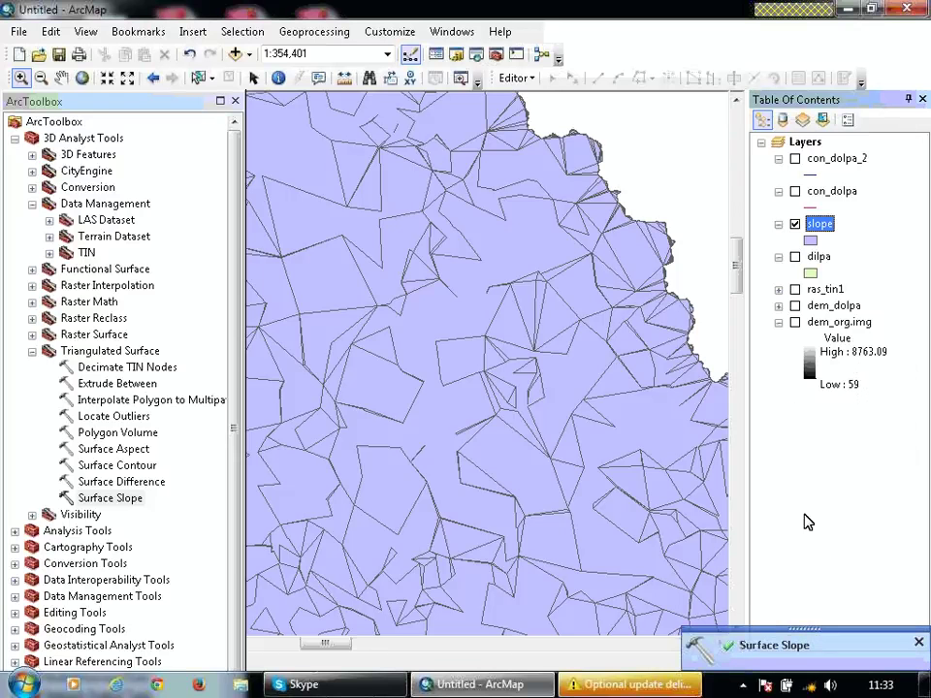
scroll(561, 315, "up", 3)
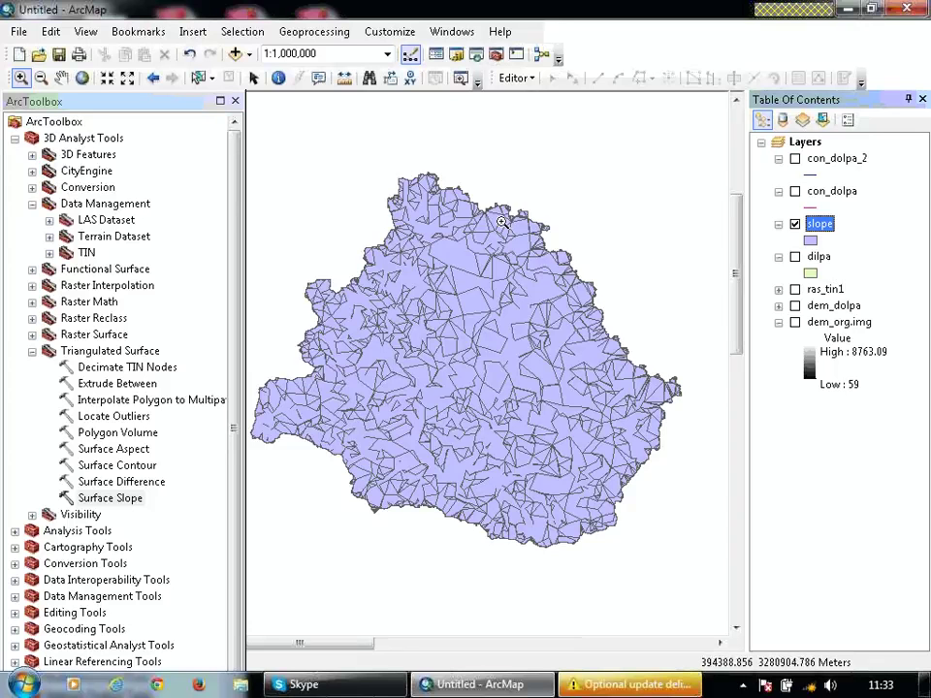
Step: Run Surface Slope on ras_tin1 with slope units in DEGREE and the default output feature class, and inspect the polygons up close
double_click(112, 499)
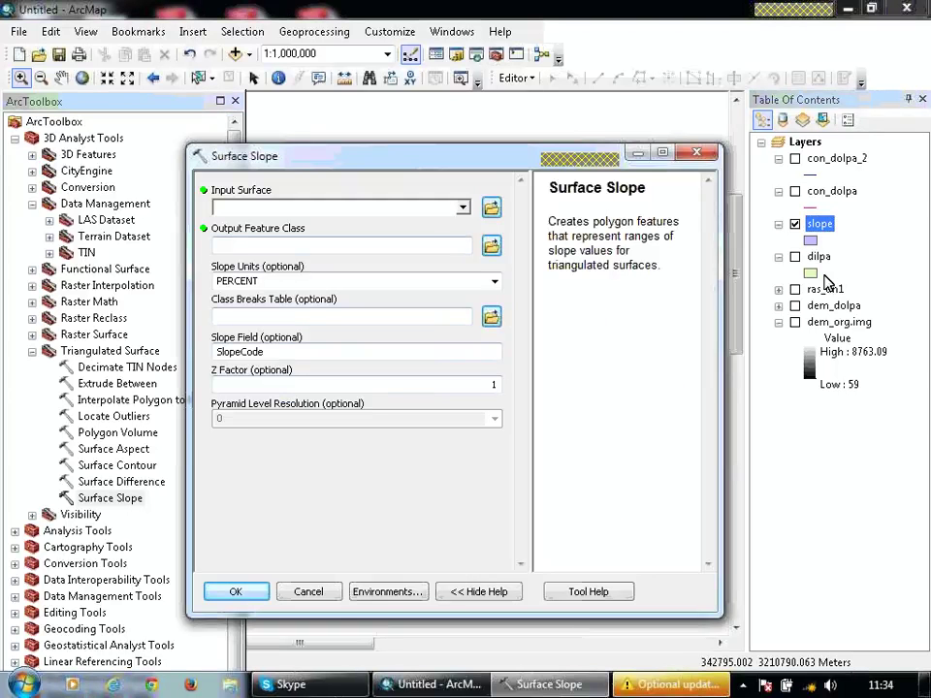
left_click(462, 212)
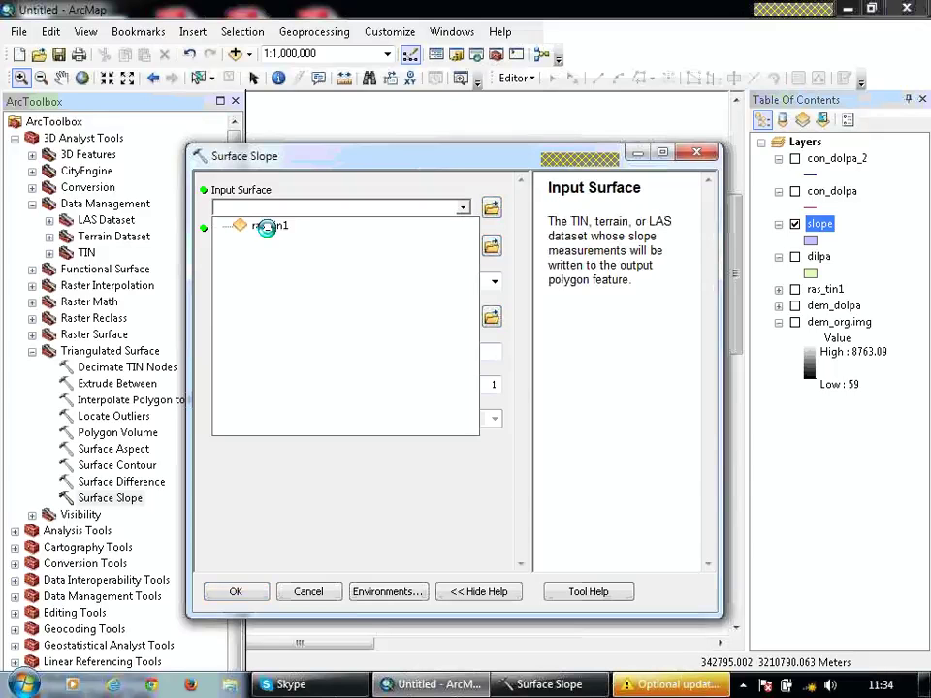
left_click(268, 235)
left_click(493, 281)
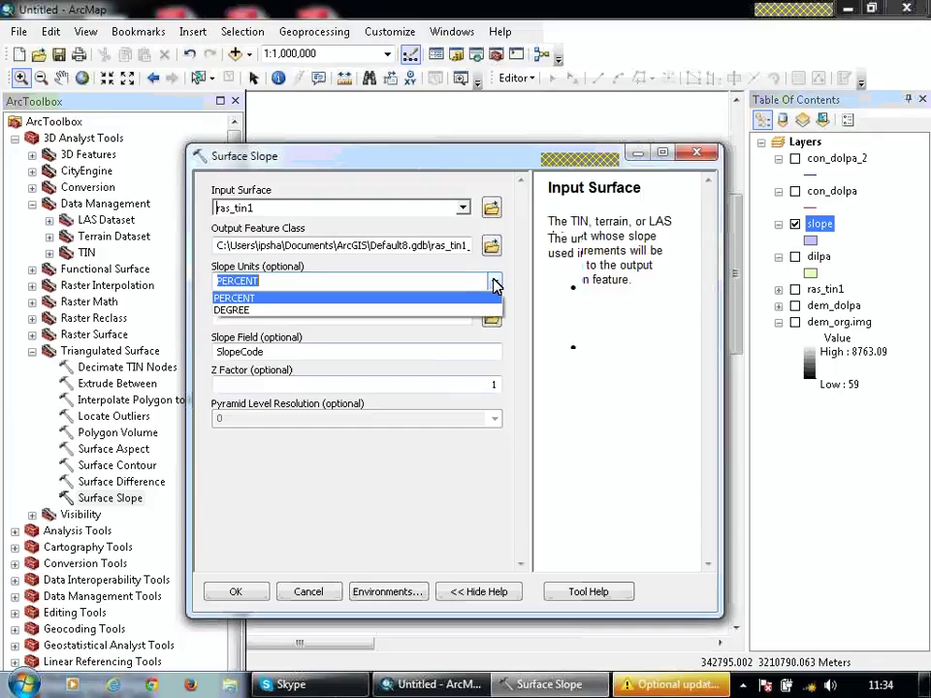
left_click(387, 311)
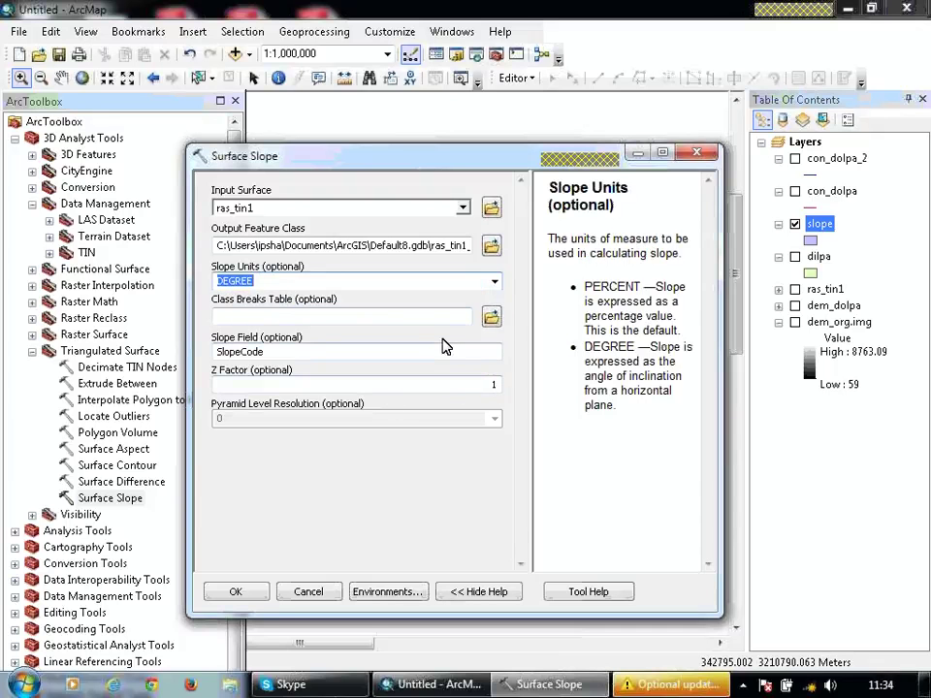
left_click(236, 593)
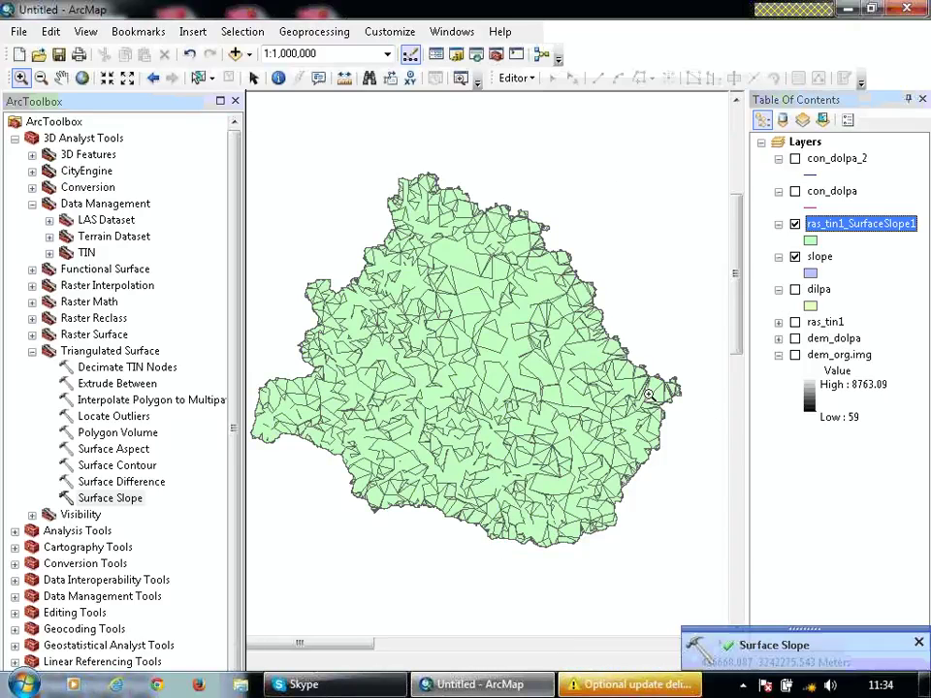
left_click_drag(379, 162, 495, 312)
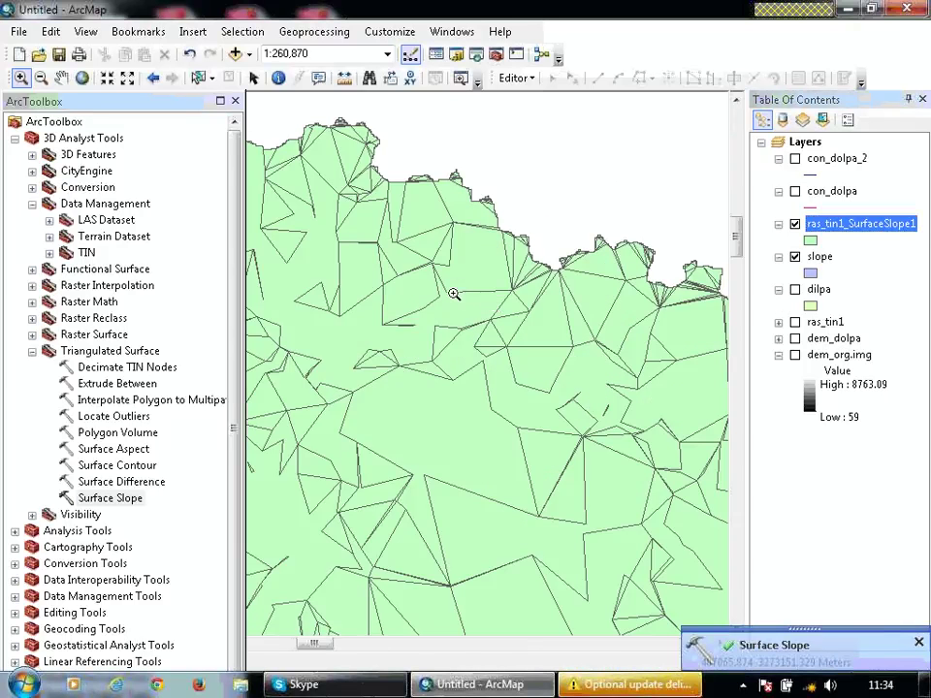
Step: Remove the ras_tin1_SurfaceSlope1 and slope layers from the map
right_click(826, 227)
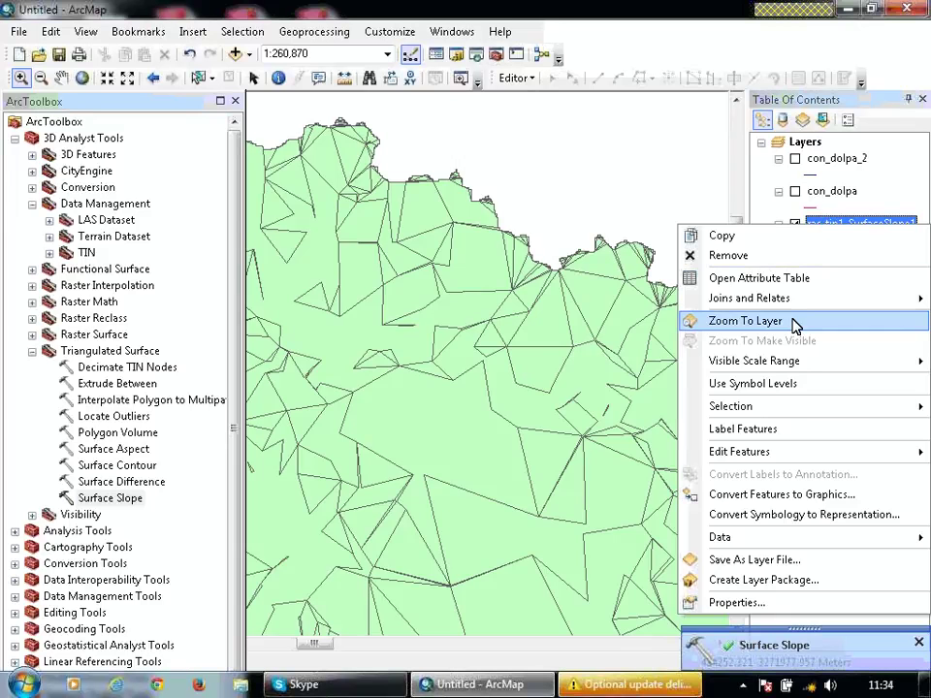
left_click(748, 257)
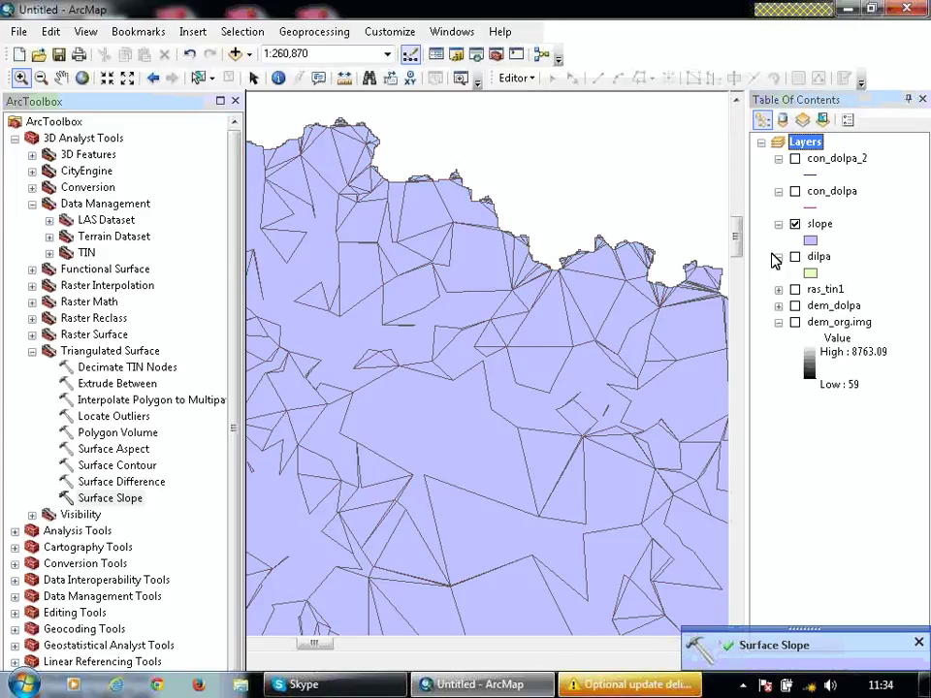
right_click(820, 227)
left_click(752, 256)
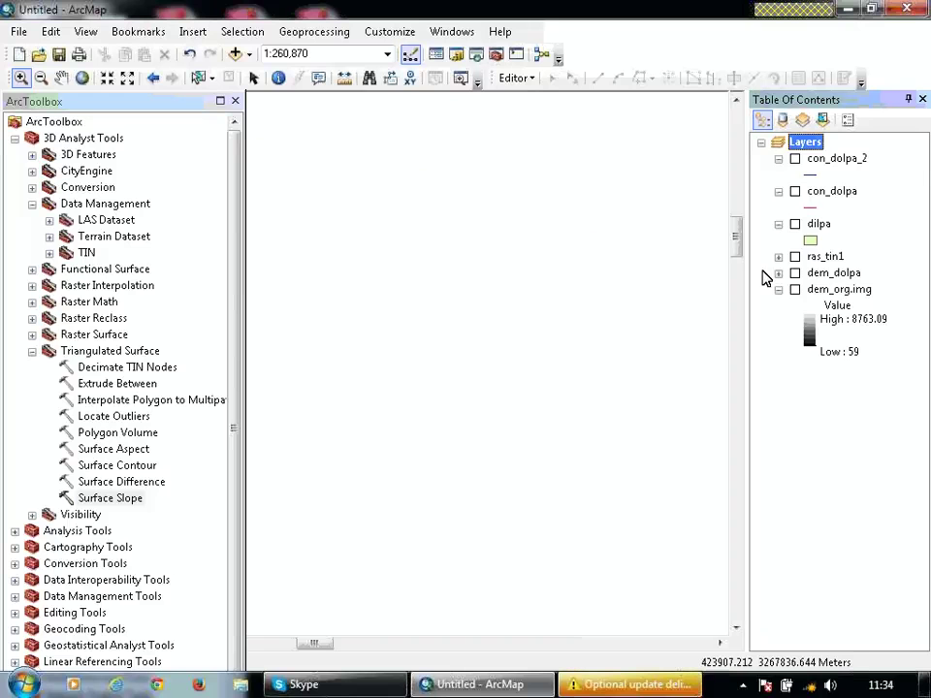
right_click(793, 144)
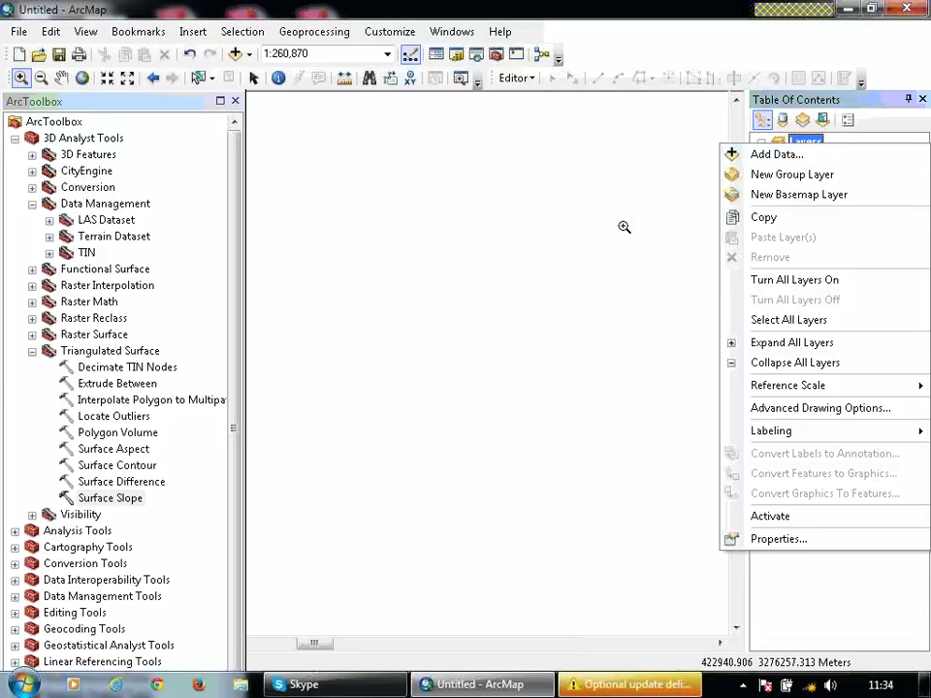
left_click(626, 348)
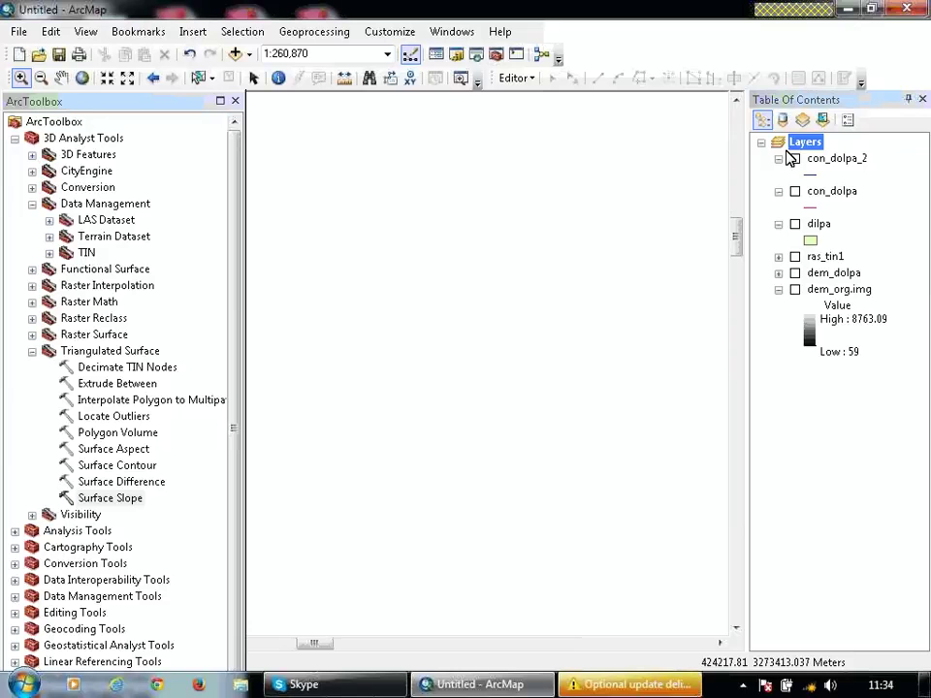
Step: Remove the dem_dolpa, ras_tin1 and dilpa layers from the map
right_click(828, 281)
left_click(824, 312)
right_click(831, 259)
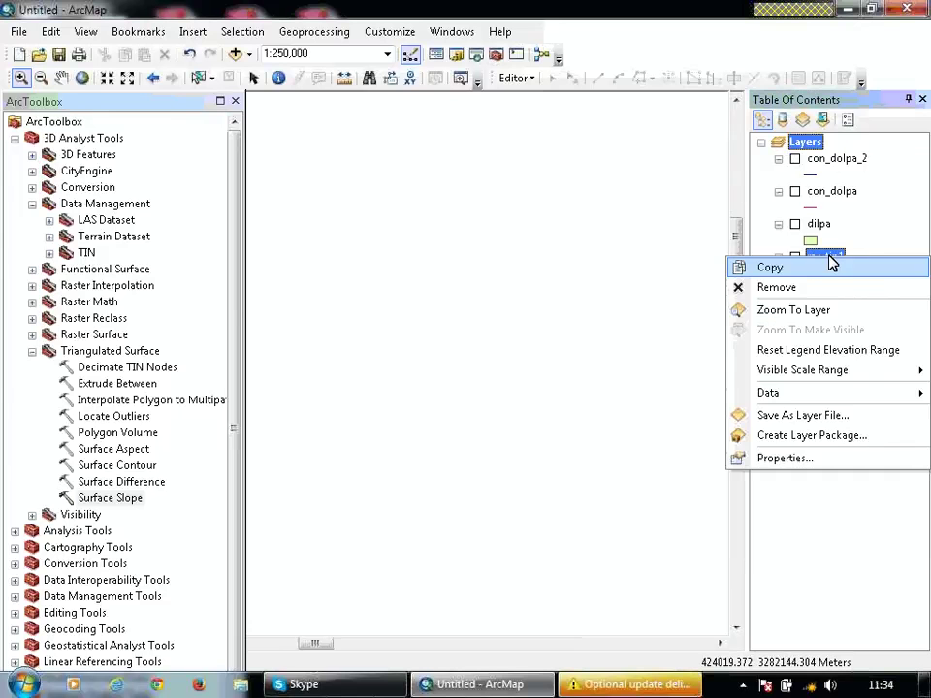
left_click(825, 288)
right_click(818, 222)
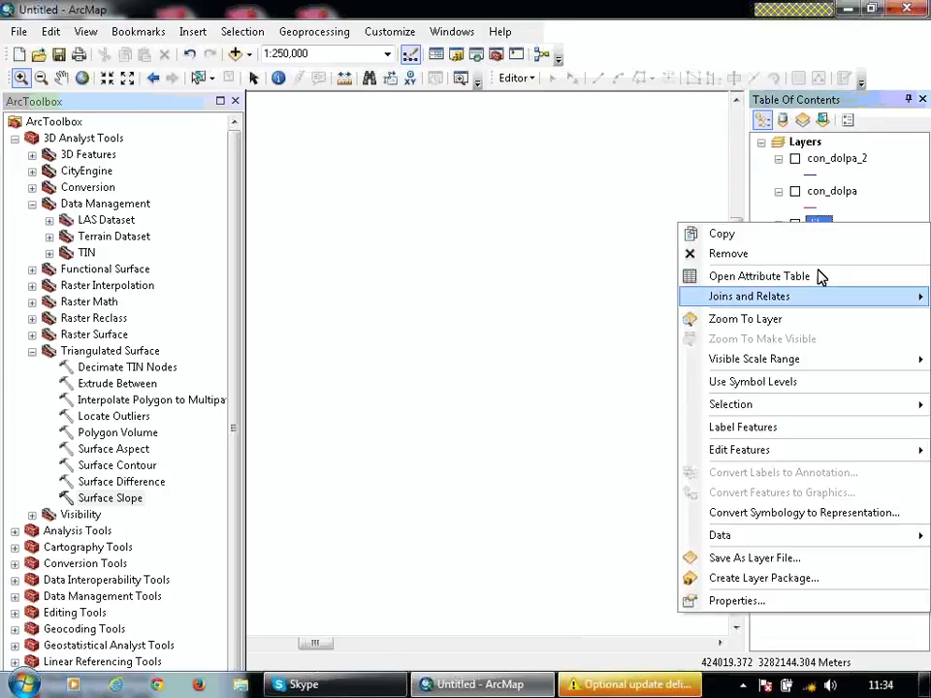
left_click(773, 257)
Step: Remove the con_dolpa and con_dolpa_2 contour layers and show dem_org.img at full extent
left_click(836, 192)
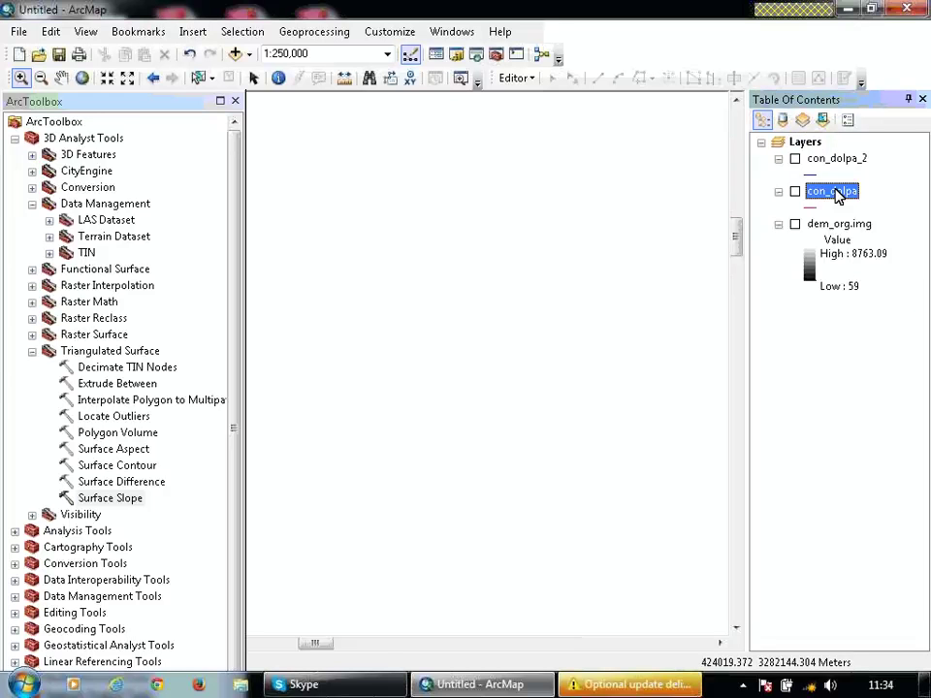
right_click(836, 192)
left_click(827, 217)
right_click(821, 162)
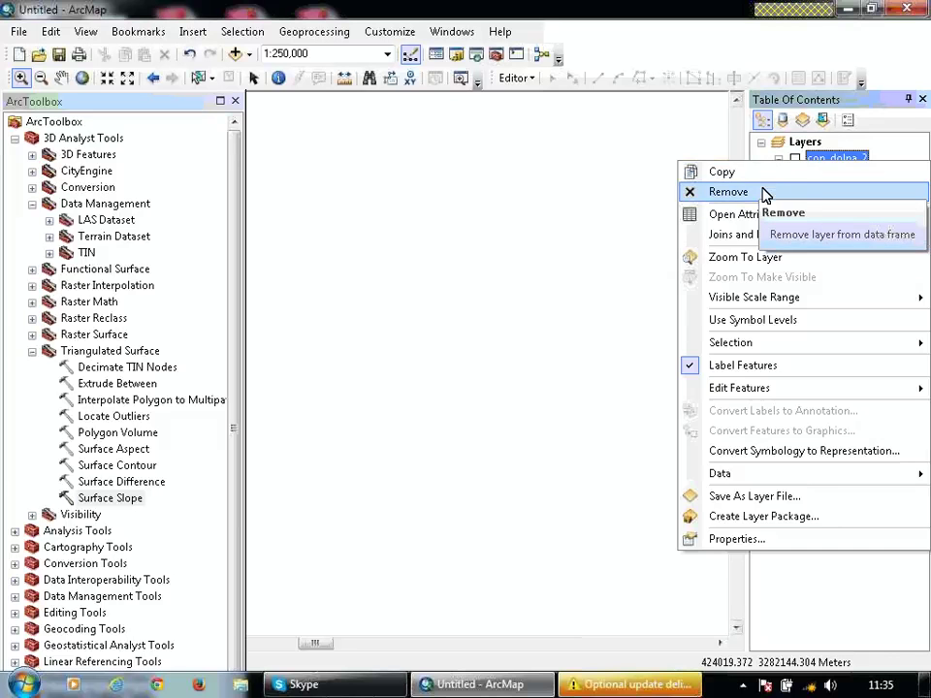
left_click(766, 193)
left_click(796, 159)
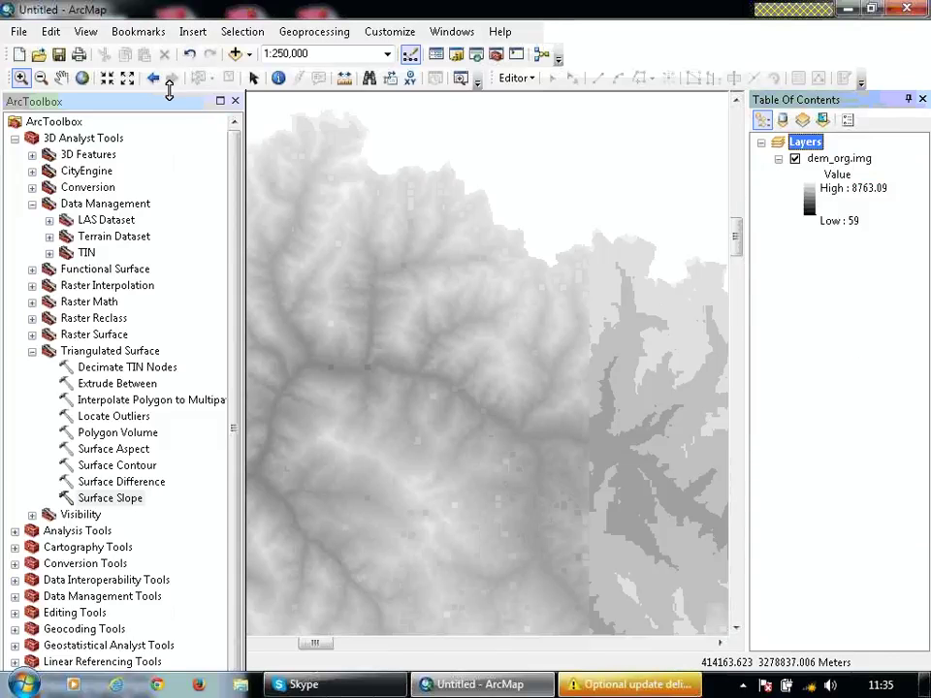
left_click(84, 78)
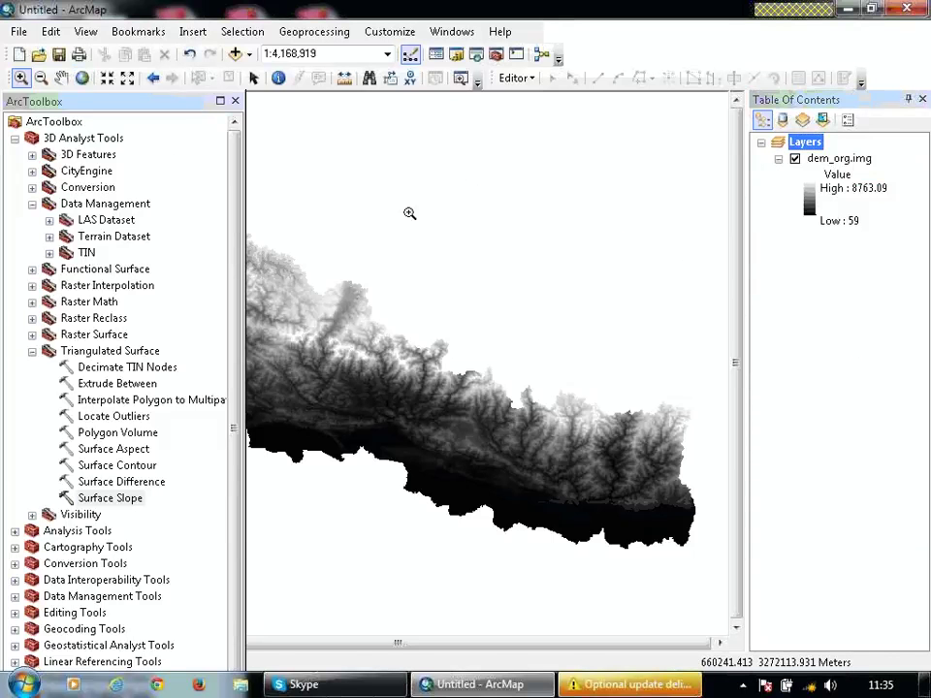
Step: Add the lu92_sh.shp shapefile from the Valley folder to the map and frame its area
left_click(234, 55)
left_click(491, 225)
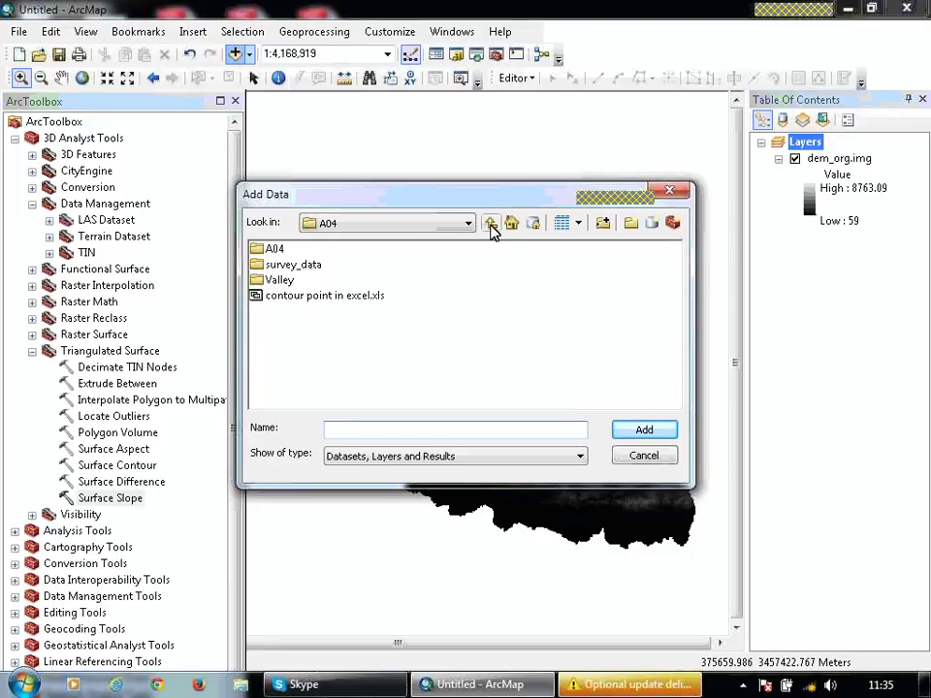
double_click(291, 280)
left_click(281, 312)
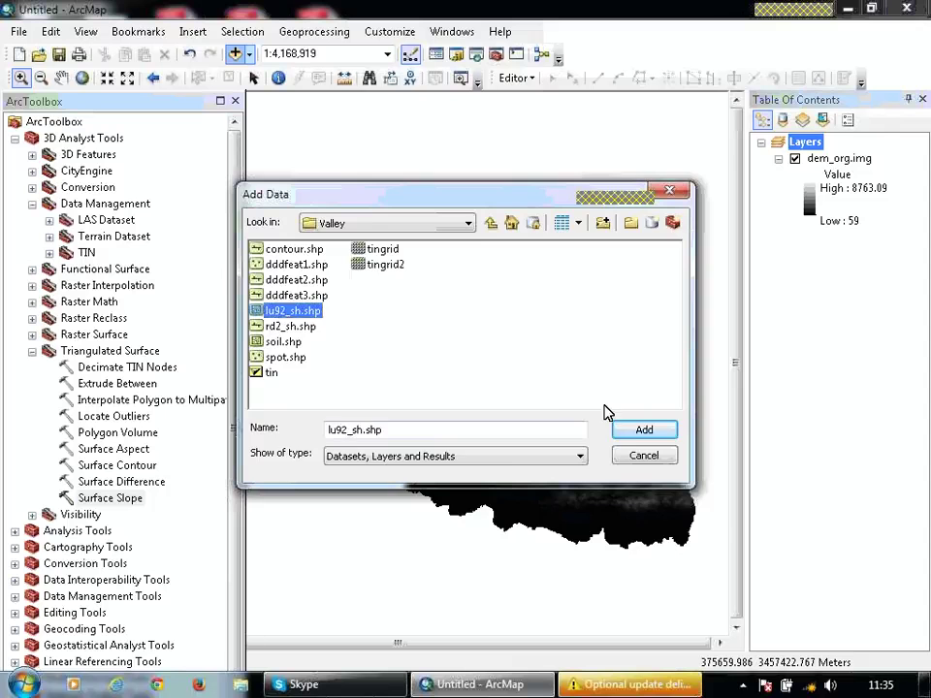
left_click(642, 431)
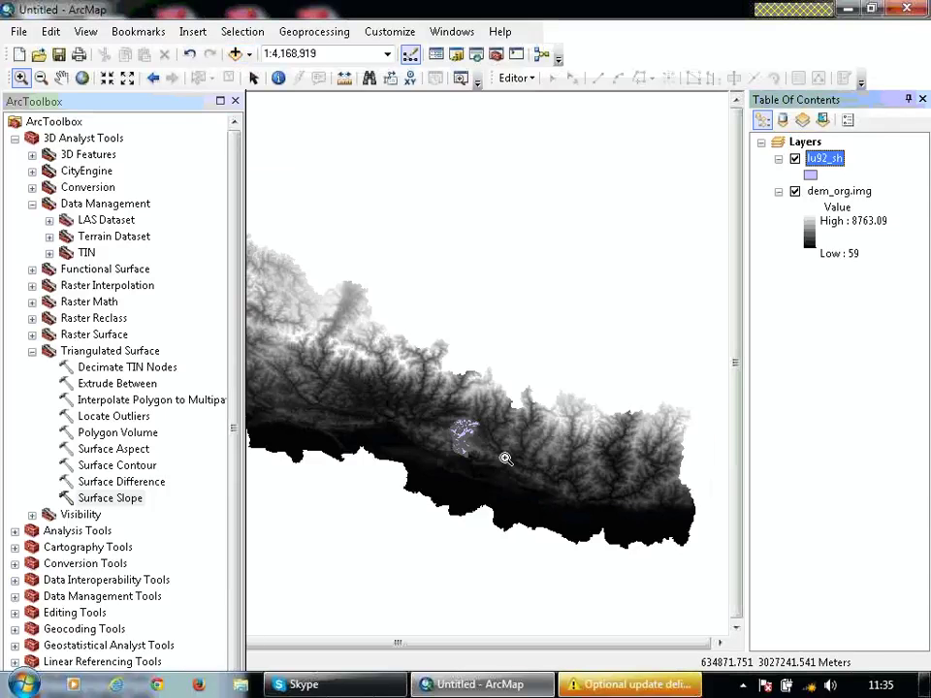
left_click_drag(429, 405, 492, 470)
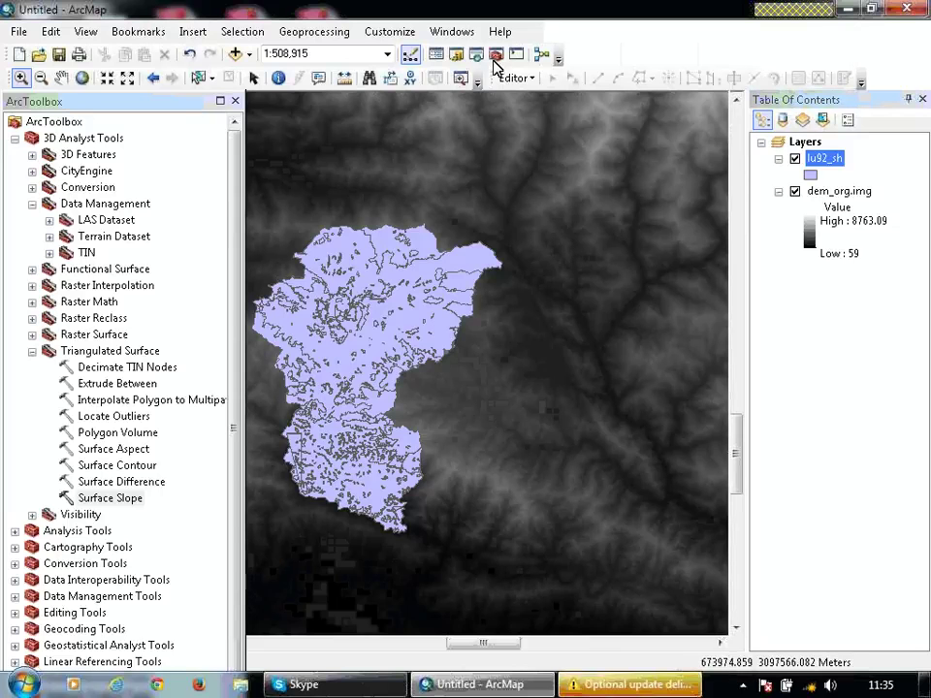
Step: Collapse the open 3D Analyst toolsets and open the Extract by Mask tool from Spatial Analyst's Extraction toolset
left_click(120, 497)
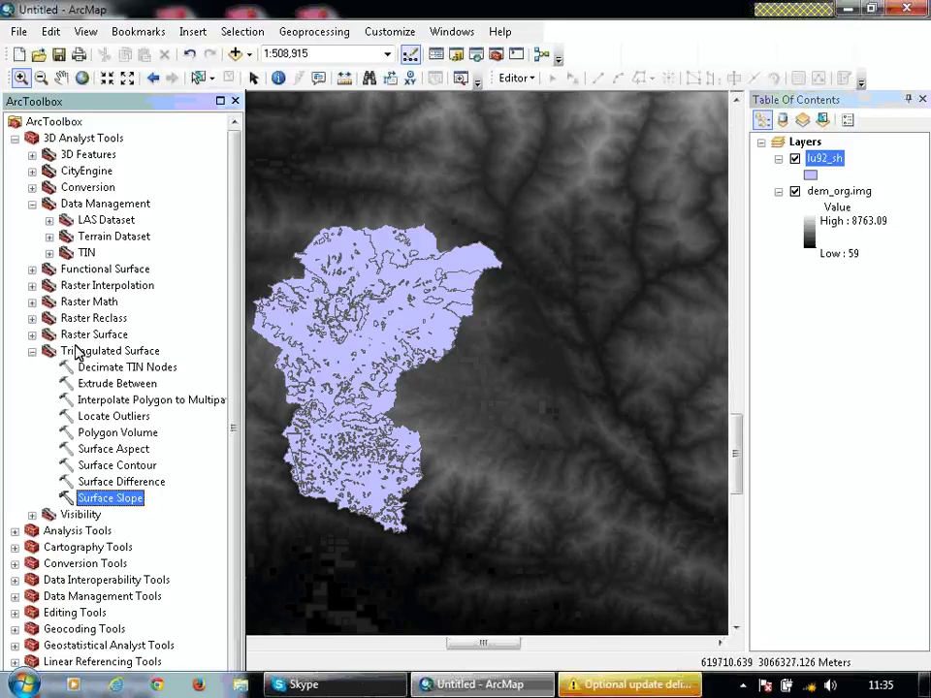
left_click(32, 353)
left_click(32, 204)
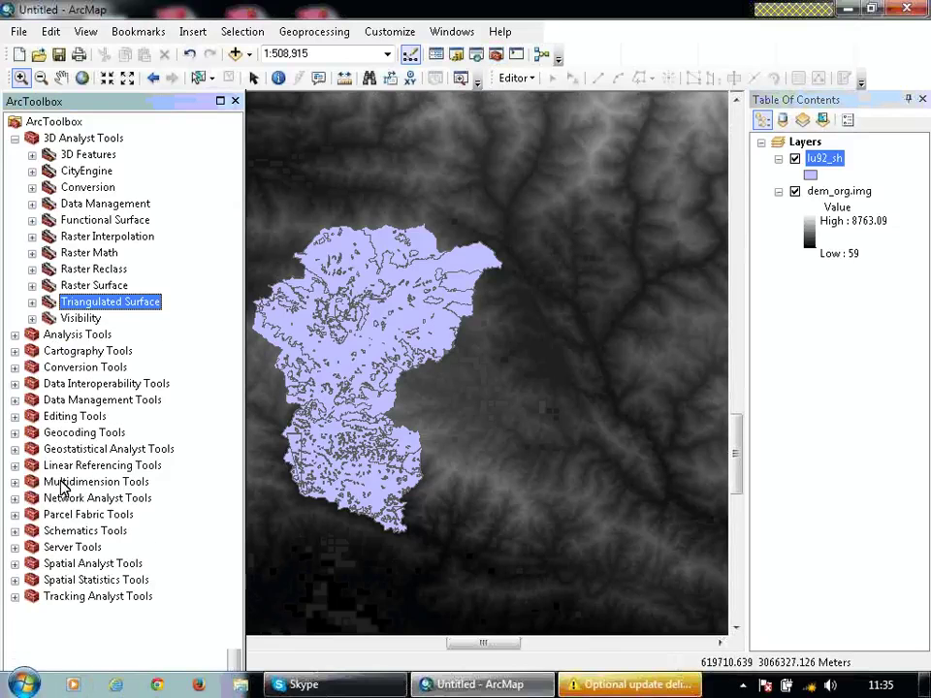
left_click(15, 564)
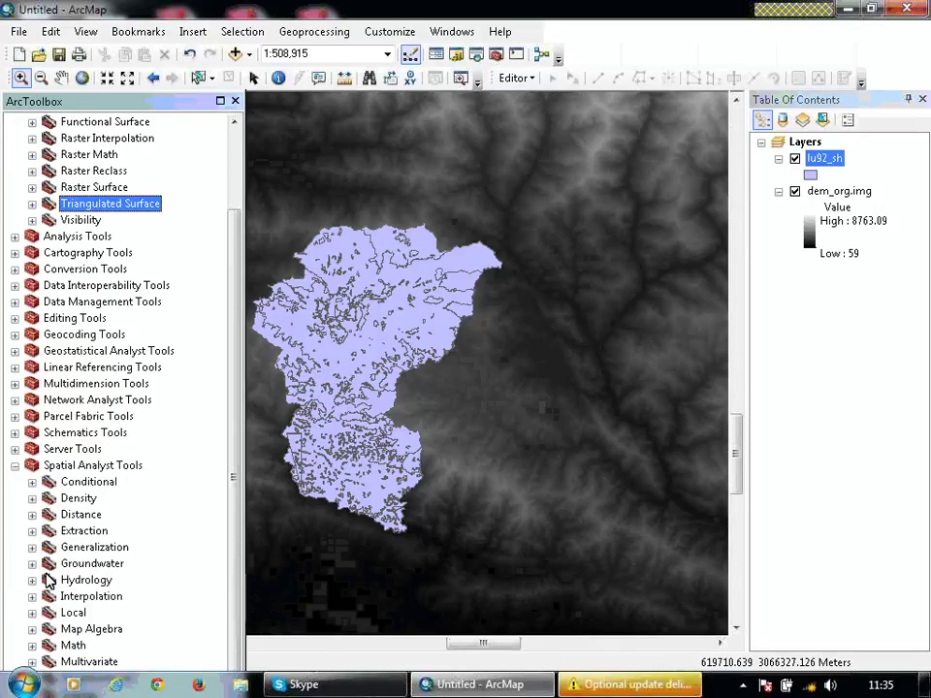
left_click(33, 532)
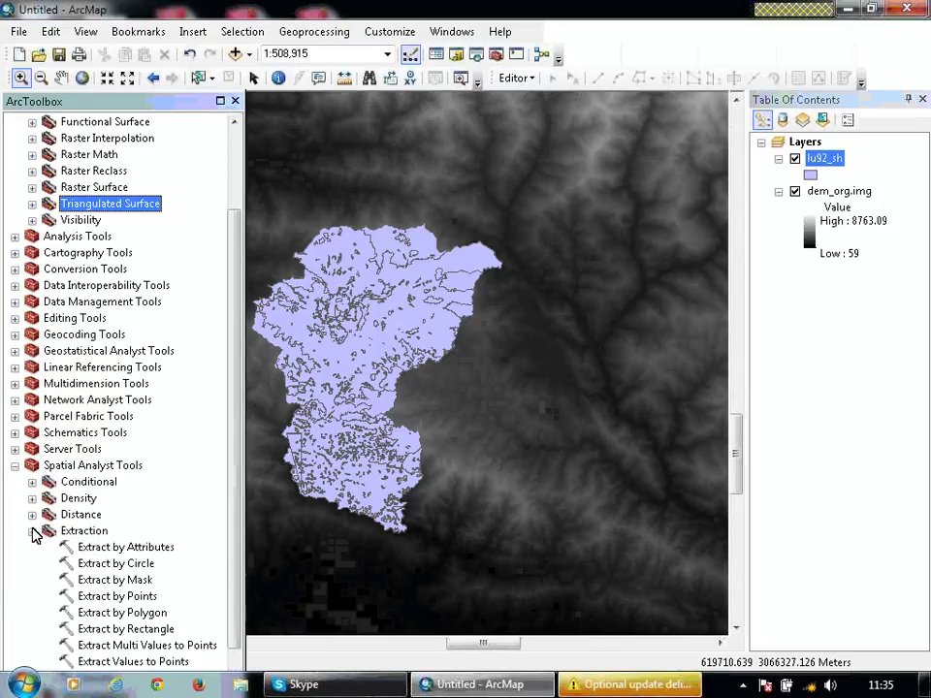
double_click(124, 581)
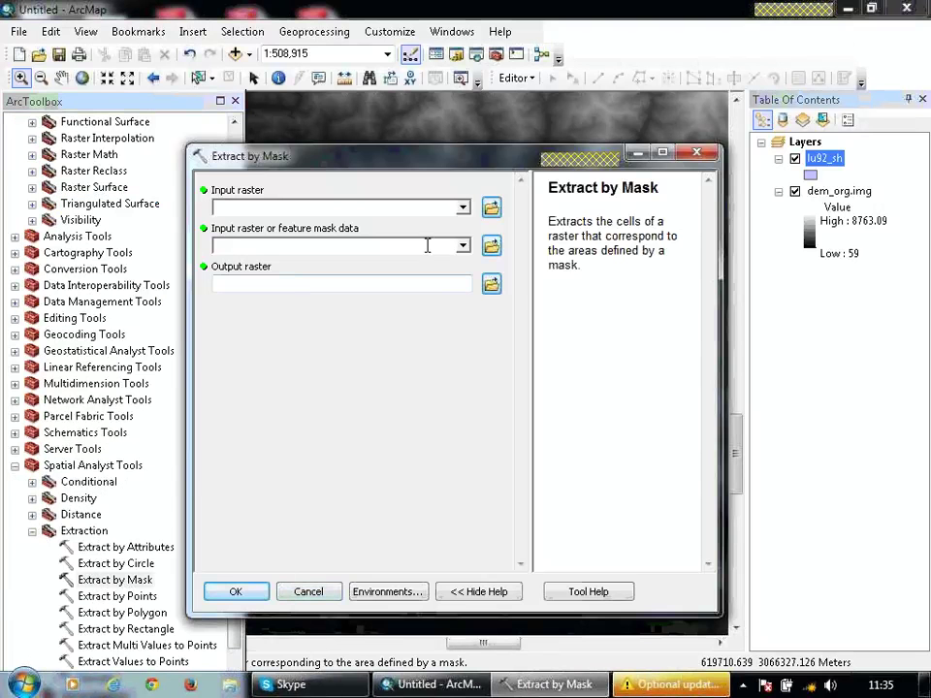
Step: Run Extract by Mask on dem_org.img with lu92_sh as the mask, saving the output raster as land_kath in the try folder
left_click(462, 207)
left_click(303, 225)
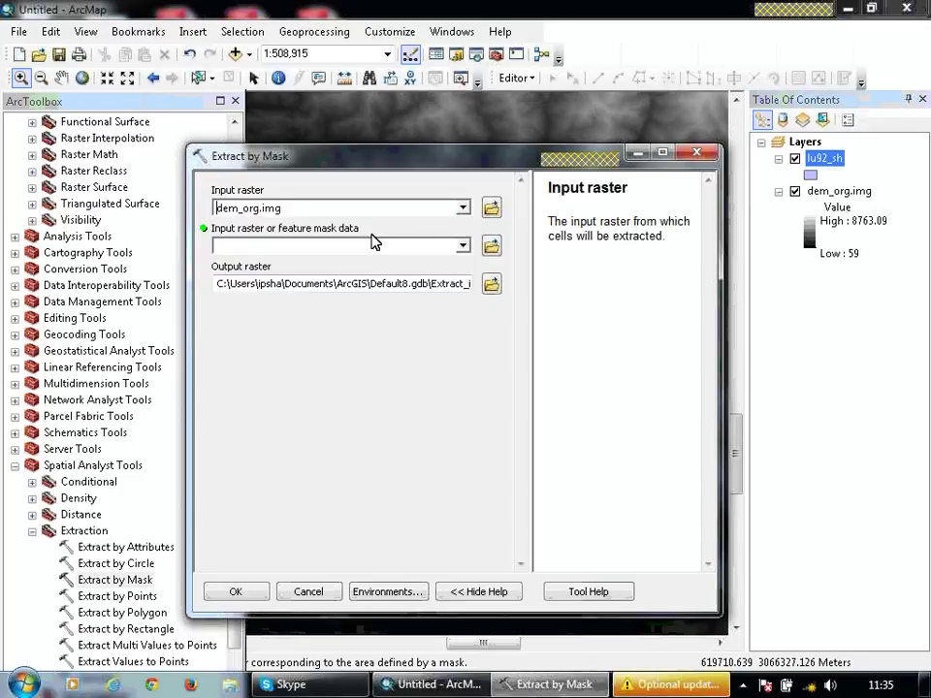
left_click(463, 245)
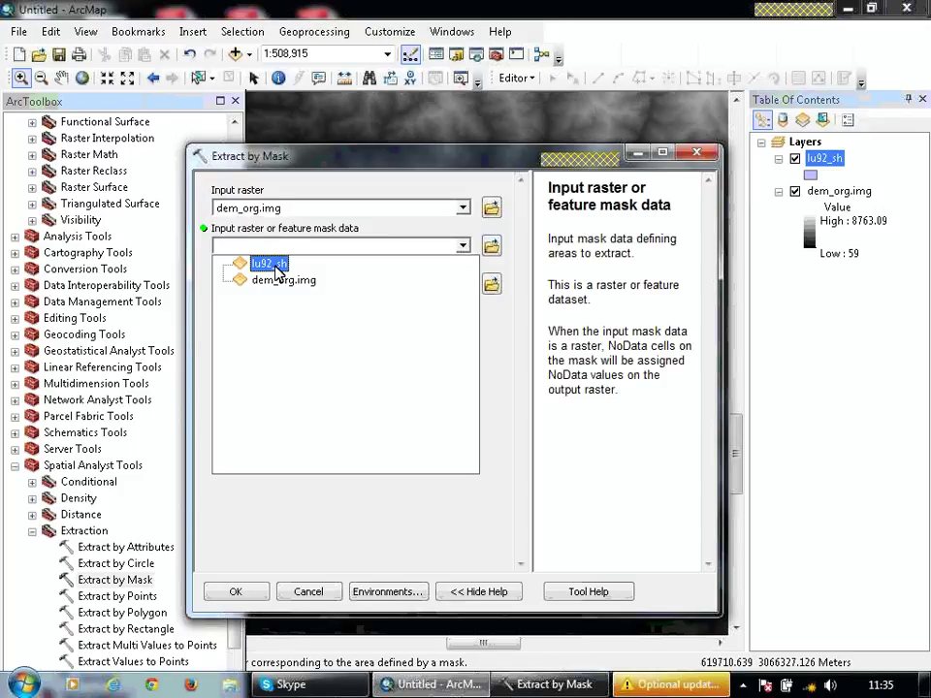
left_click(268, 263)
left_click(492, 283)
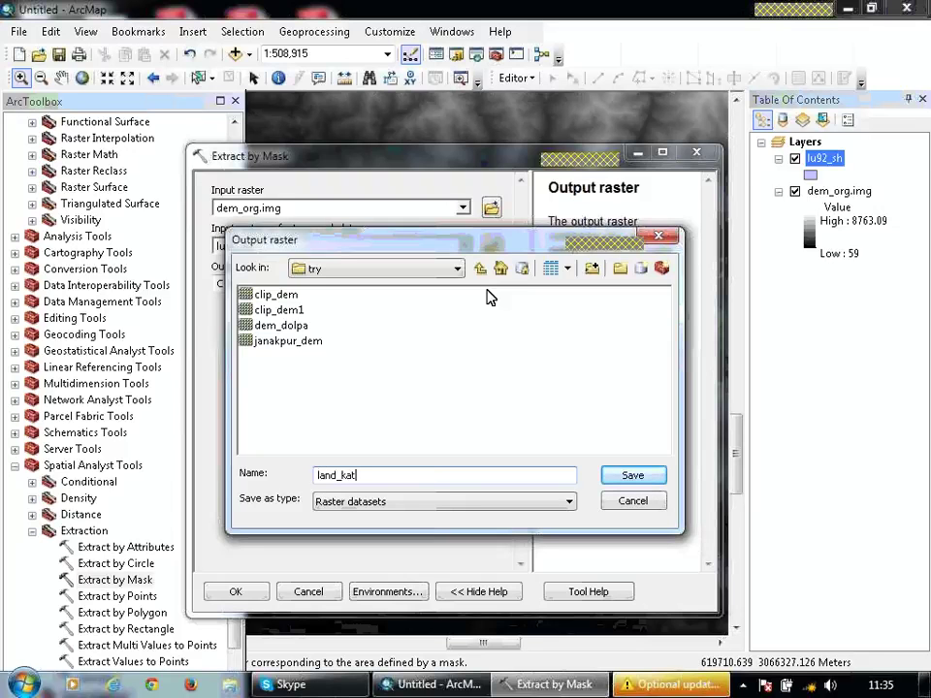
left_click(633, 476)
left_click(233, 596)
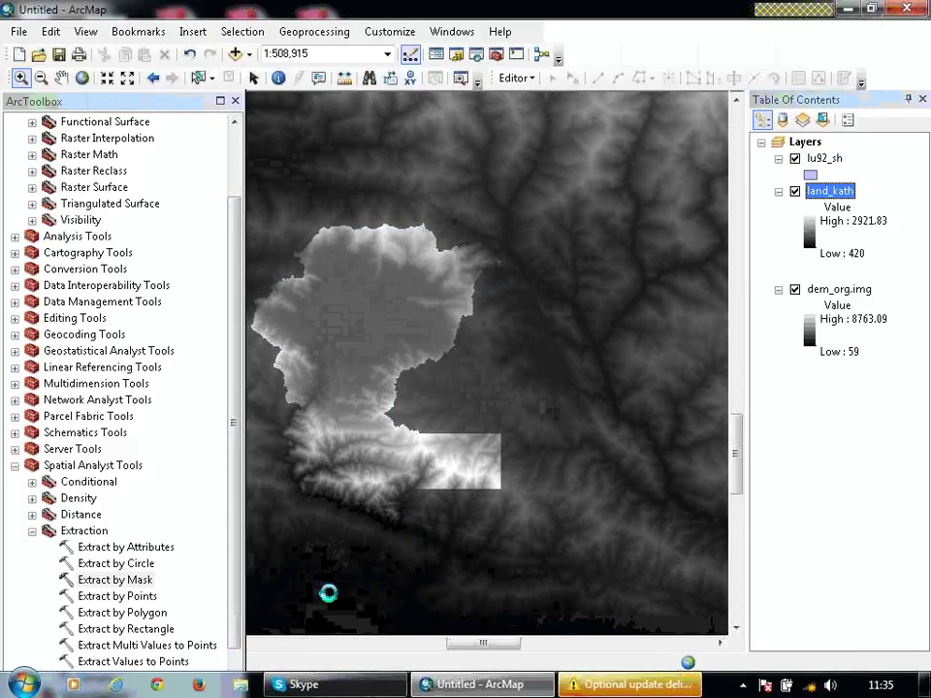
Step: Rename the land_kath layer as dem_kath
left_click(811, 190)
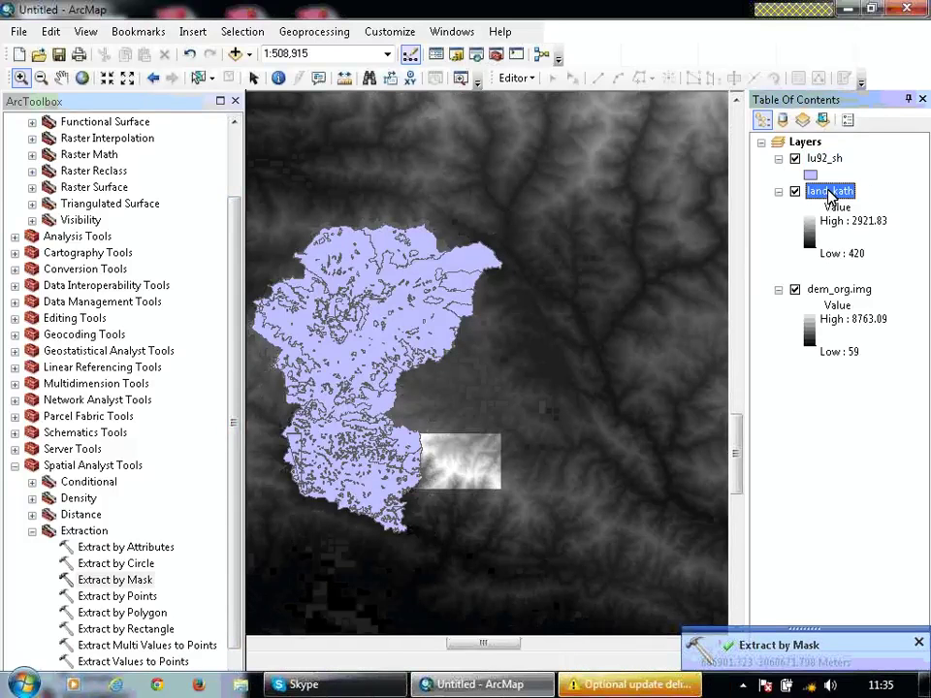
left_click(826, 190)
key("BackSpace")
key("BackSpace")
key("BackSpace")
key("BackSpace")
type("de")
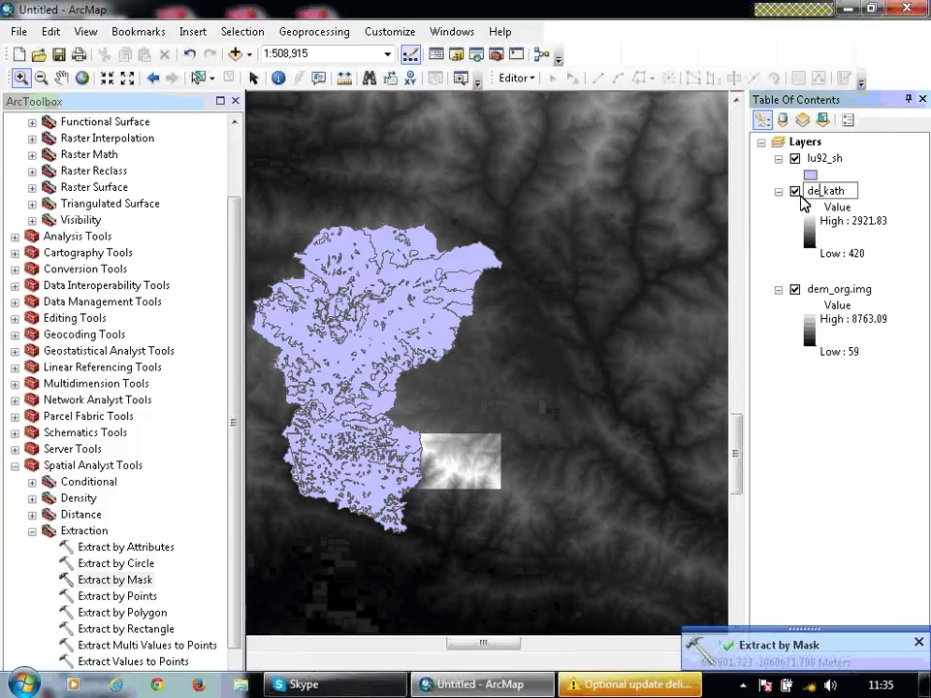
type("m")
key("Return")
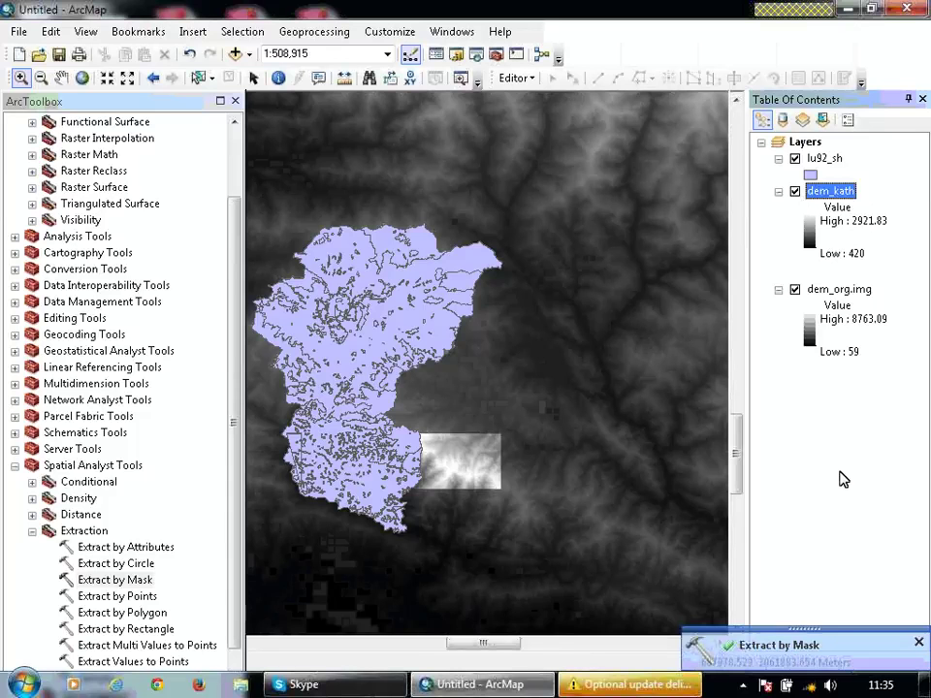
Step: Hide the dem_org.img and lu92_sh layers and collapse the dem_kath legend
left_click(795, 290)
left_click(778, 191)
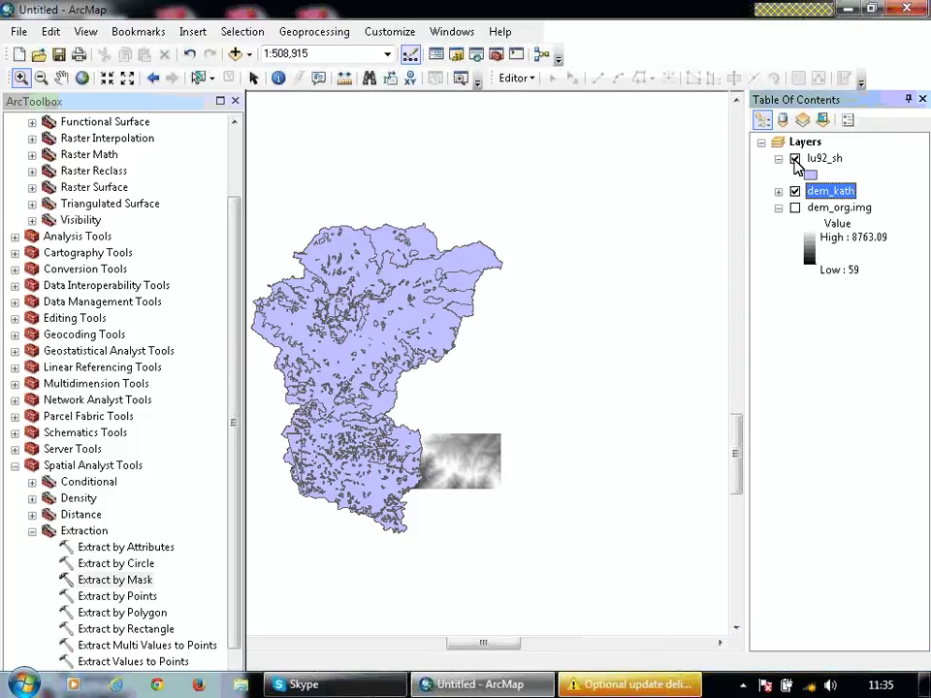
left_click(795, 158)
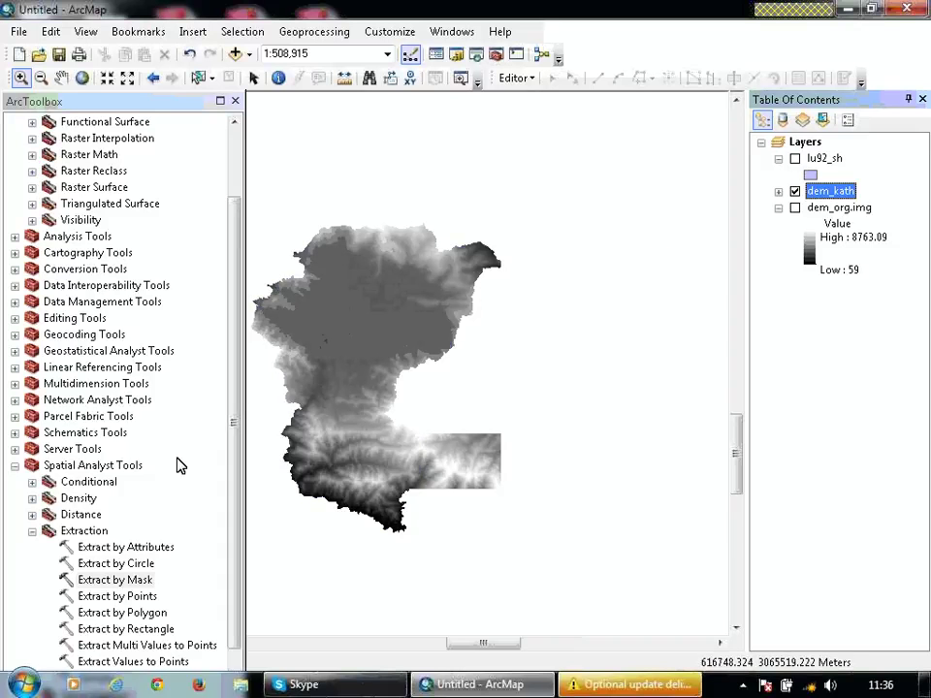
Step: Run Raster to TIN on dem_kath, saving the output TIN as tin_kath in the try folder
left_click(493, 56)
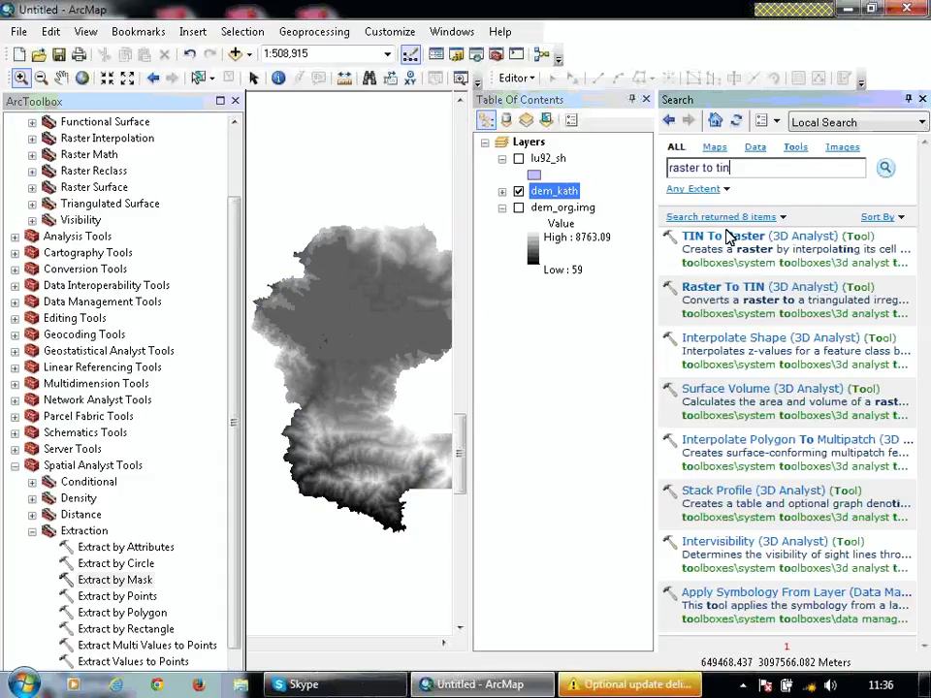
left_click(729, 288)
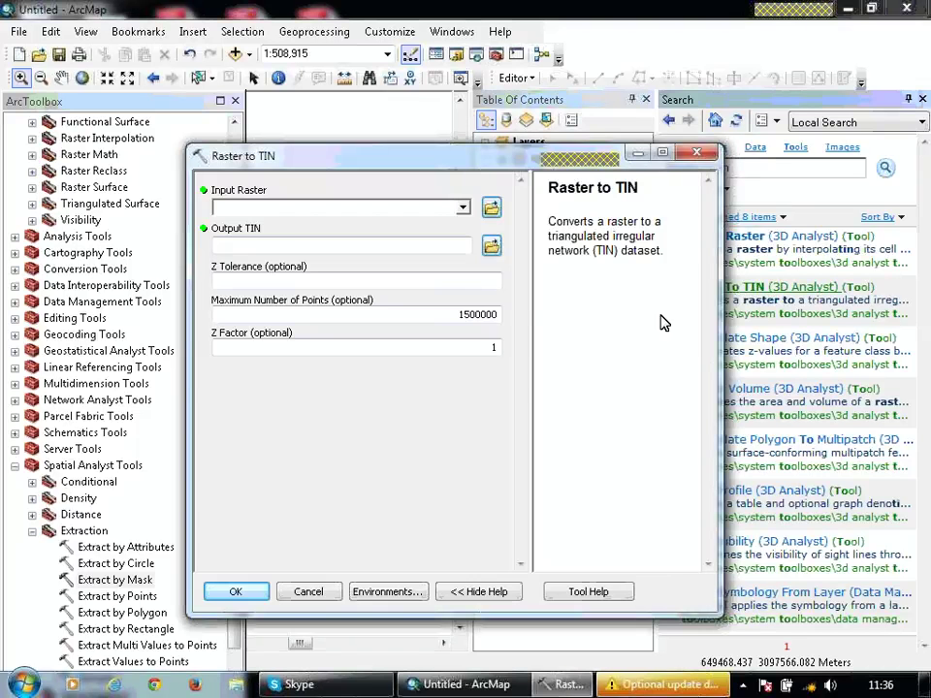
left_click(462, 207)
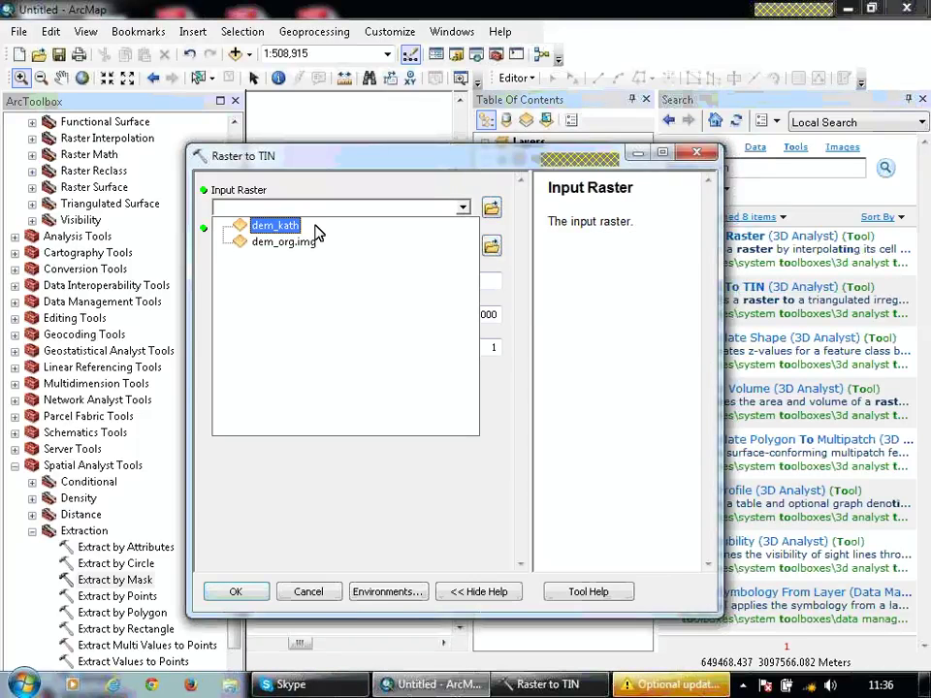
left_click(288, 230)
left_click(492, 246)
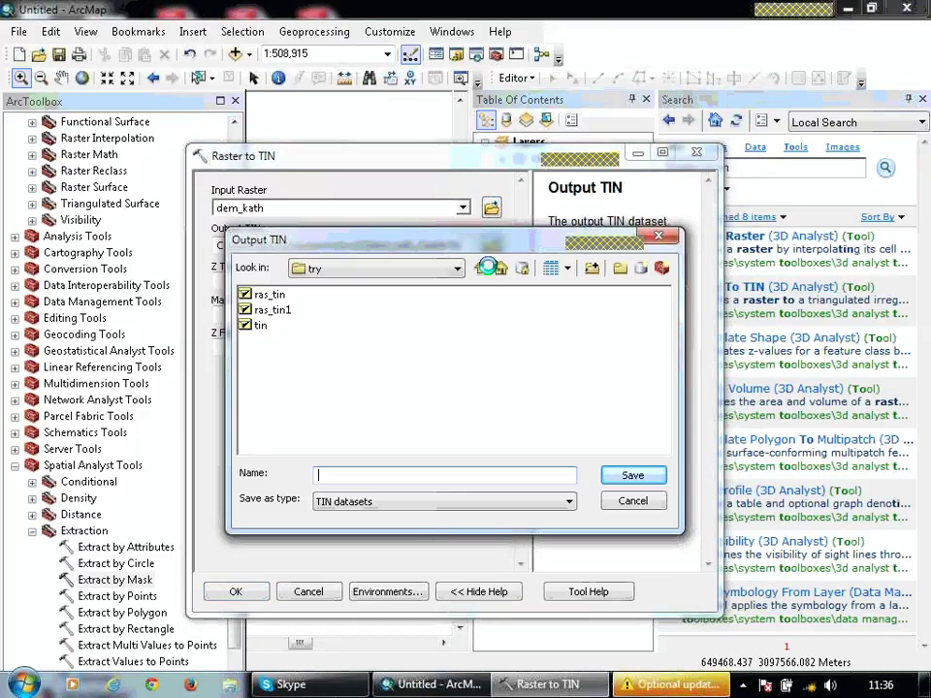
type("kat")
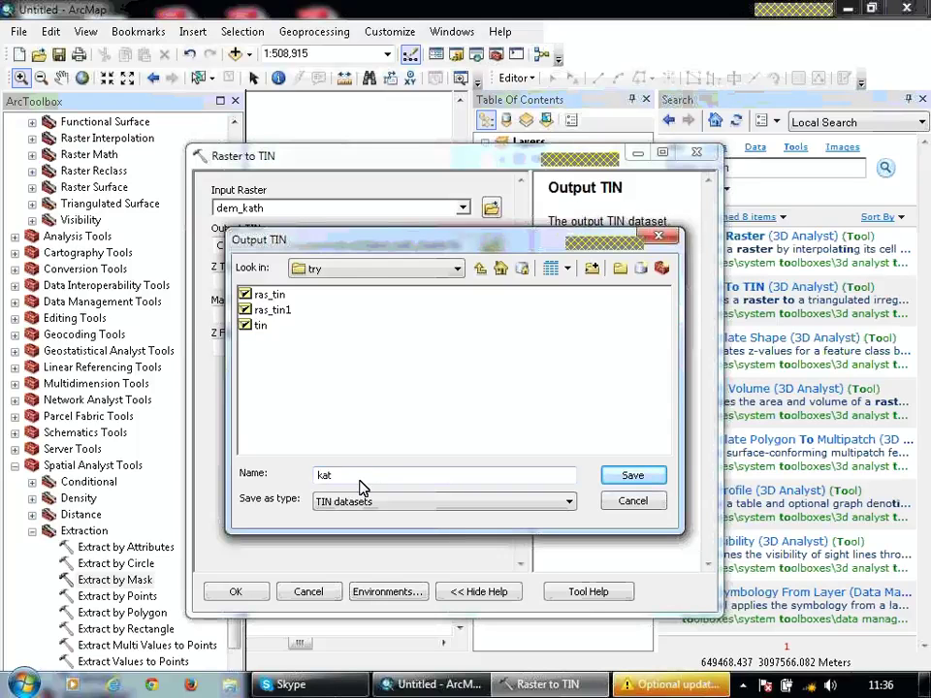
double_click(352, 476)
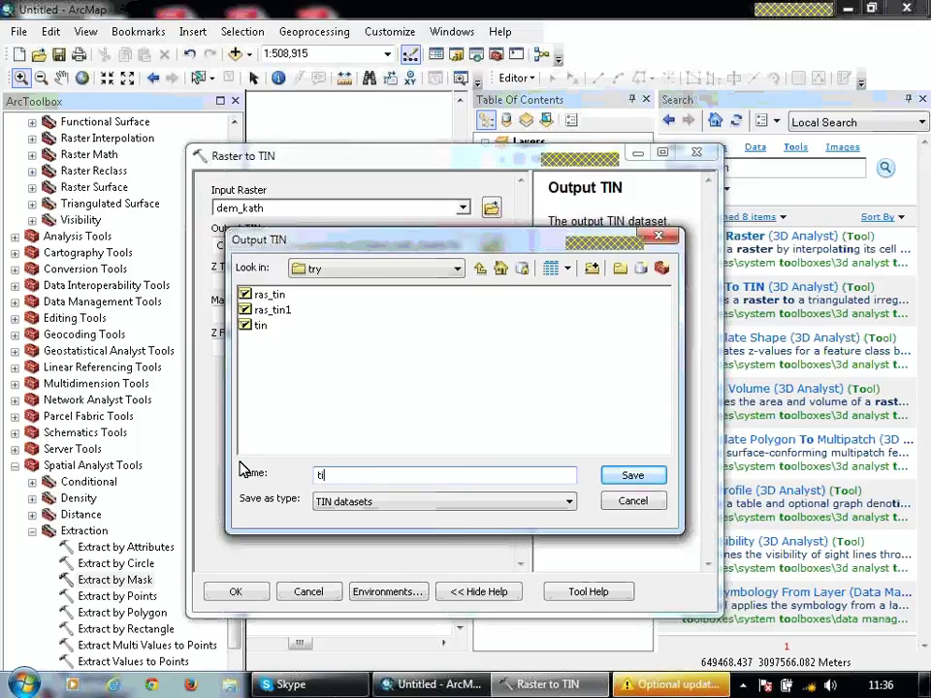
type("tin_kath")
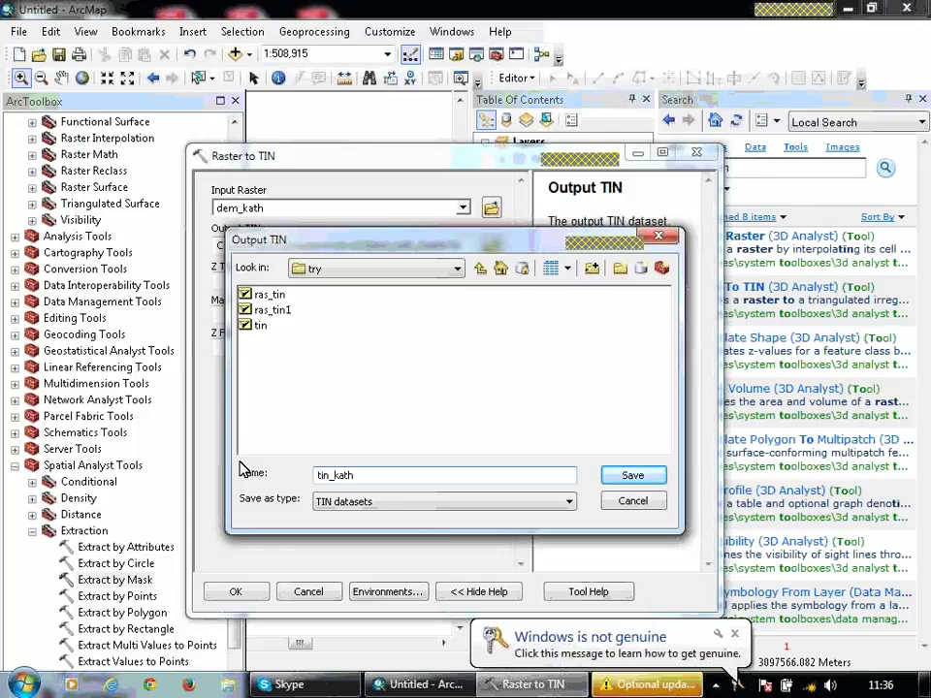
left_click(633, 475)
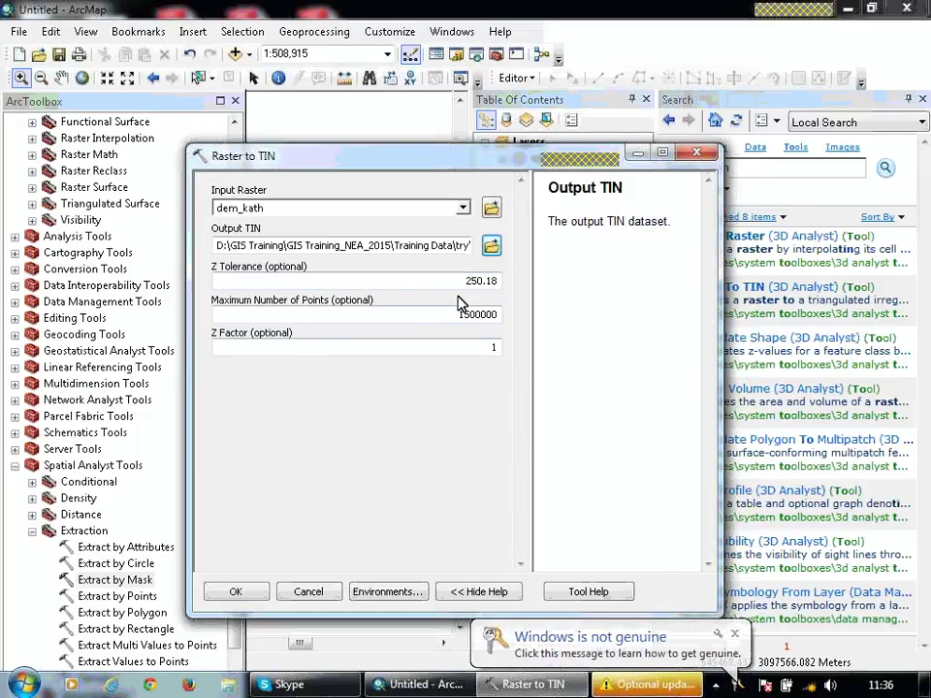
left_click(233, 593)
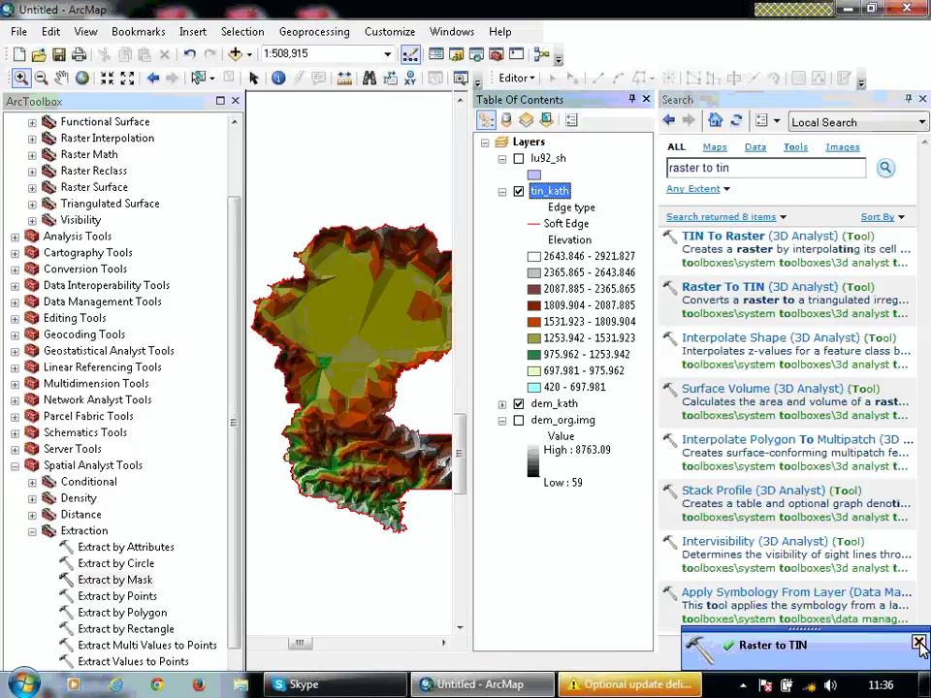
Step: Close the Search window, then collapse the tin_kath legend, the Extraction toolset and the Spatial Analyst toolbox
left_click(922, 99)
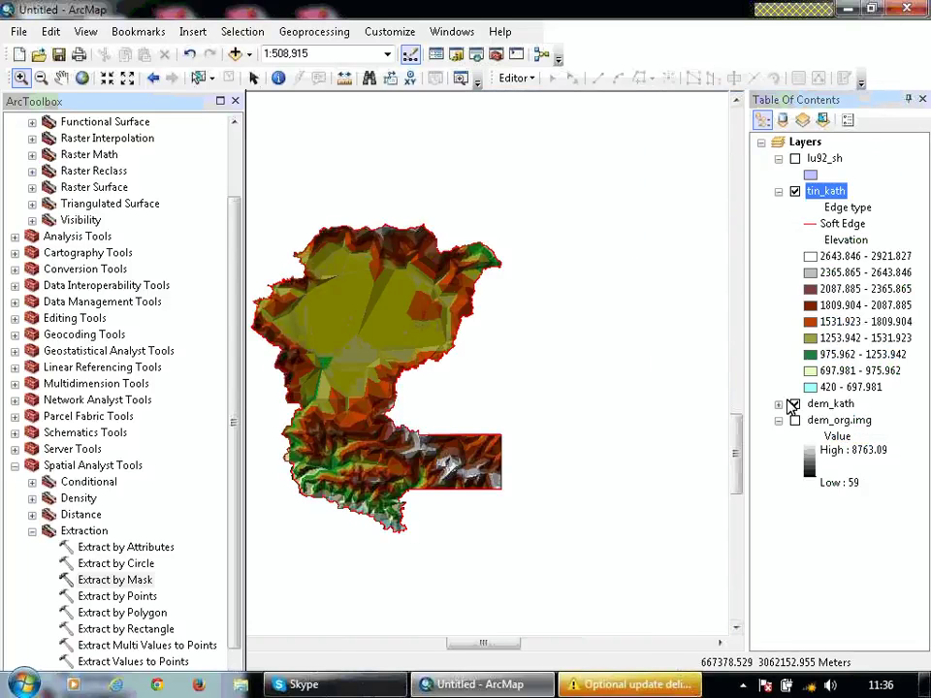
left_click(778, 192)
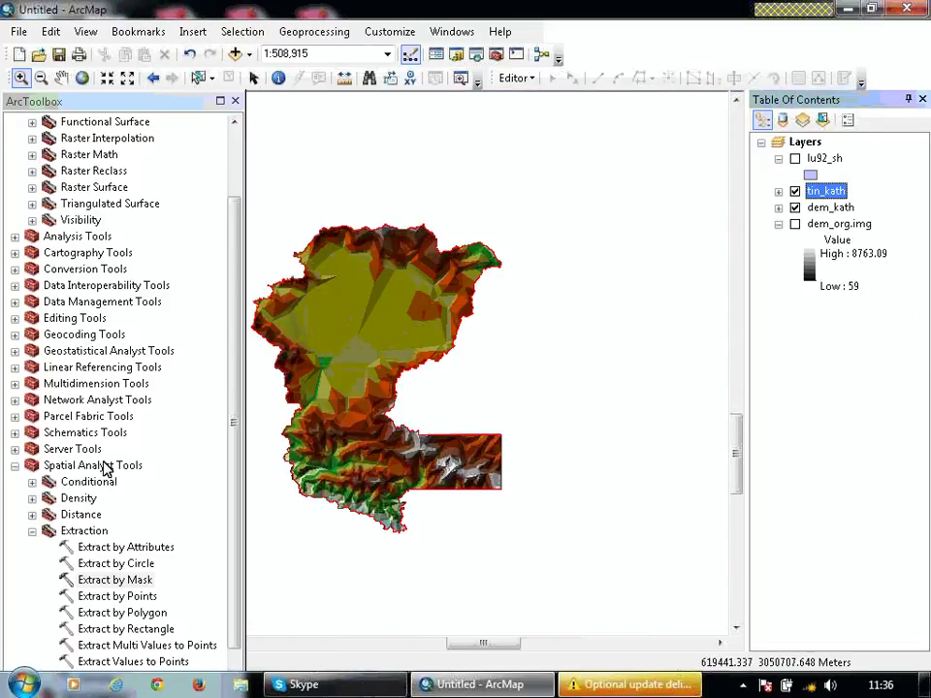
left_click(32, 532)
left_click(15, 466)
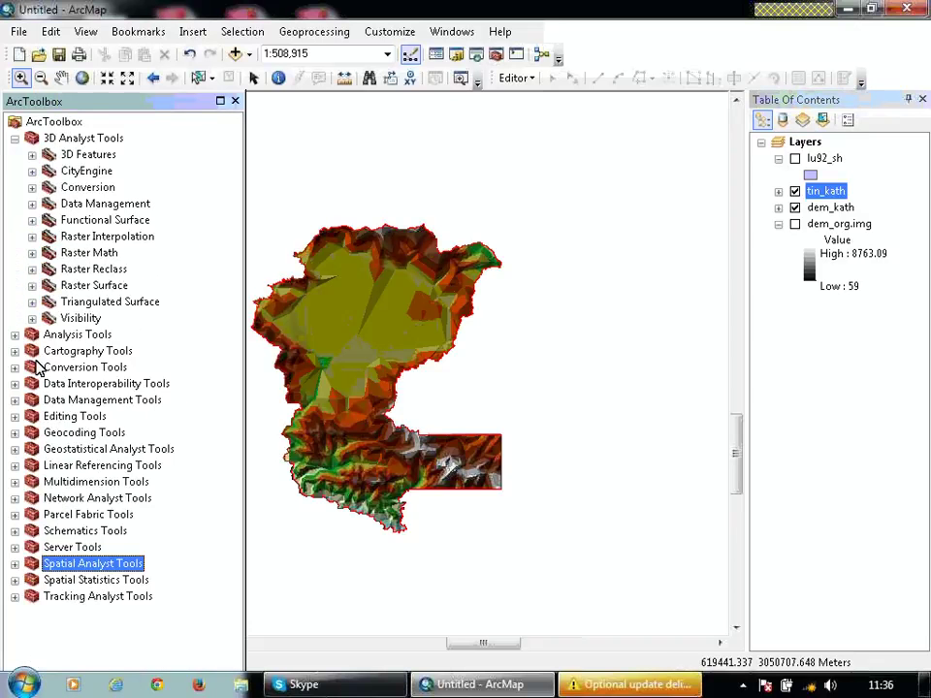
Step: Run Surface Slope from 3D Analyst's Triangulated Surface toolset on tin_kath with DEGREE units, saving the output as slope_kath in the try folder
left_click(32, 204)
left_click(32, 204)
left_click(32, 302)
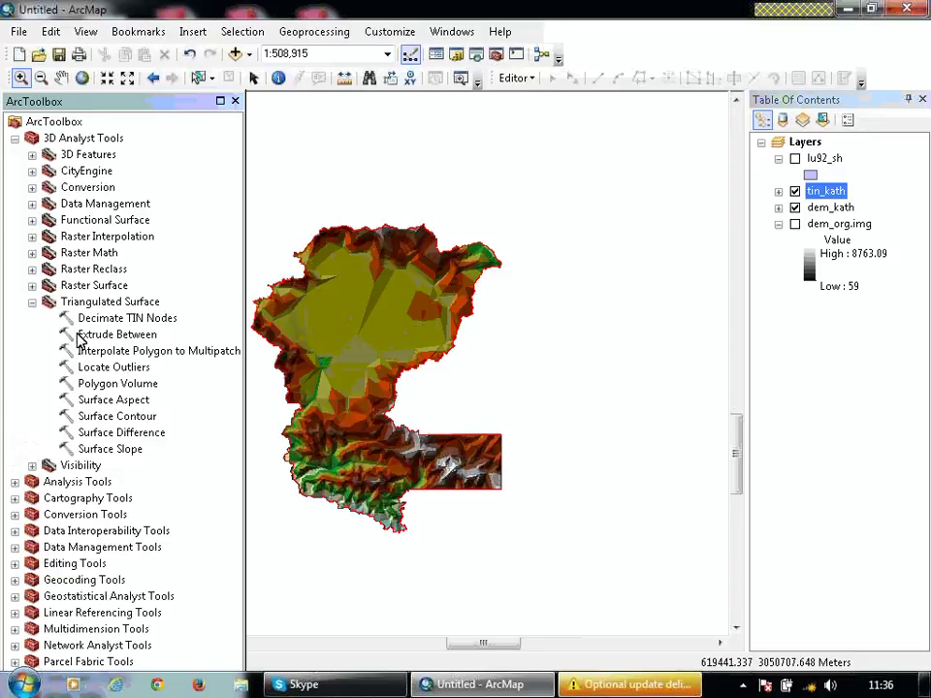
double_click(115, 450)
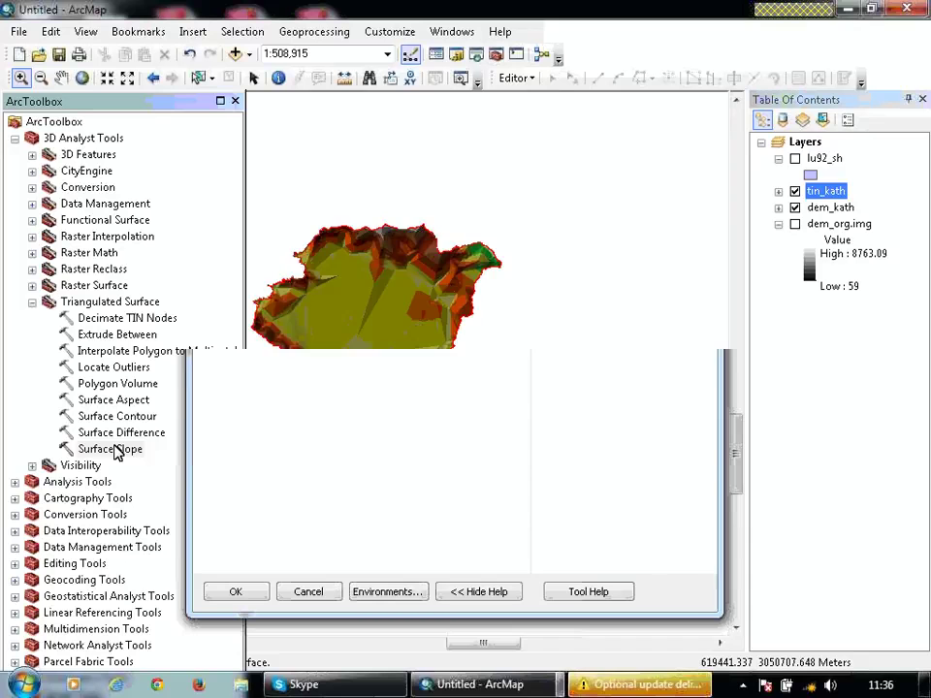
left_click(463, 208)
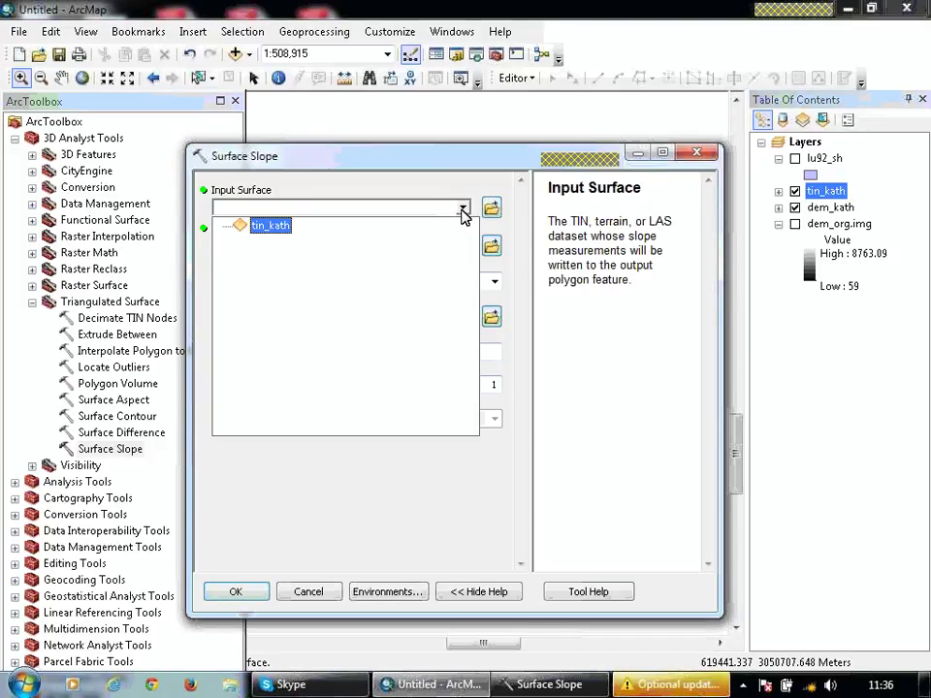
left_click(284, 235)
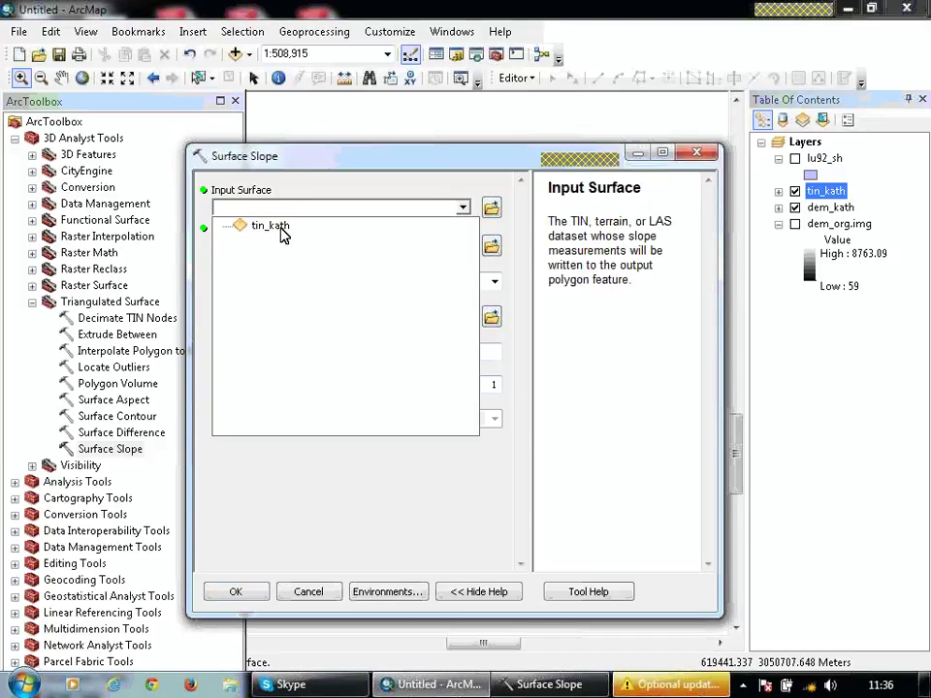
left_click(491, 248)
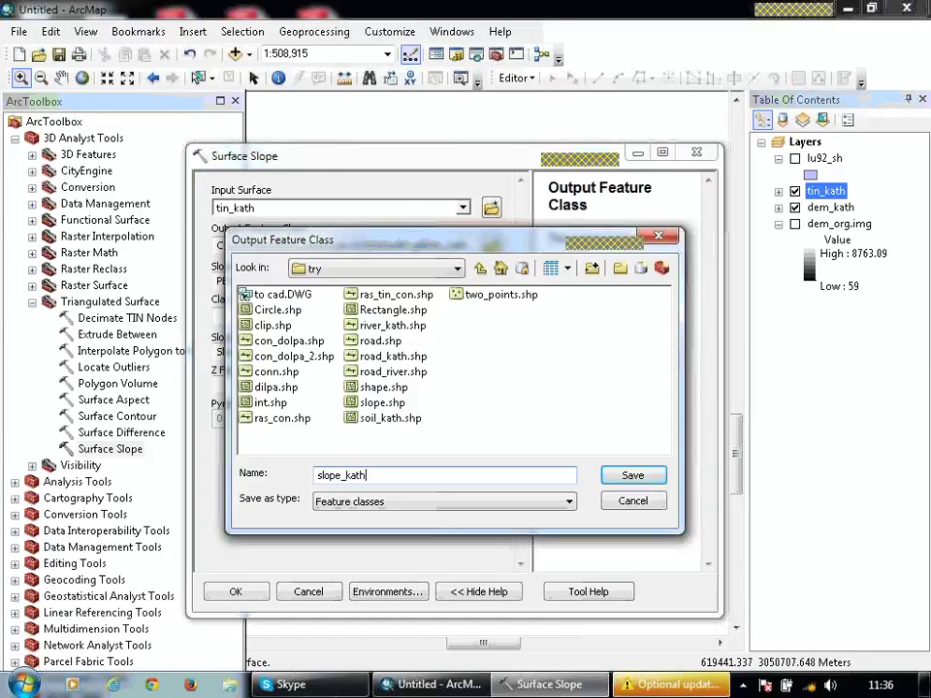
left_click(642, 480)
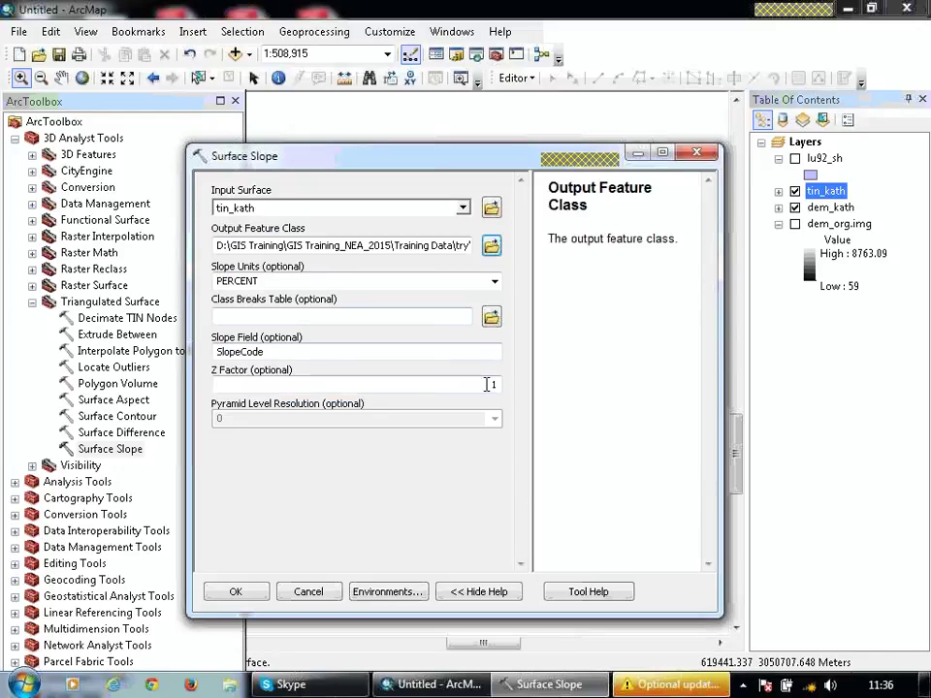
left_click(480, 282)
left_click(438, 312)
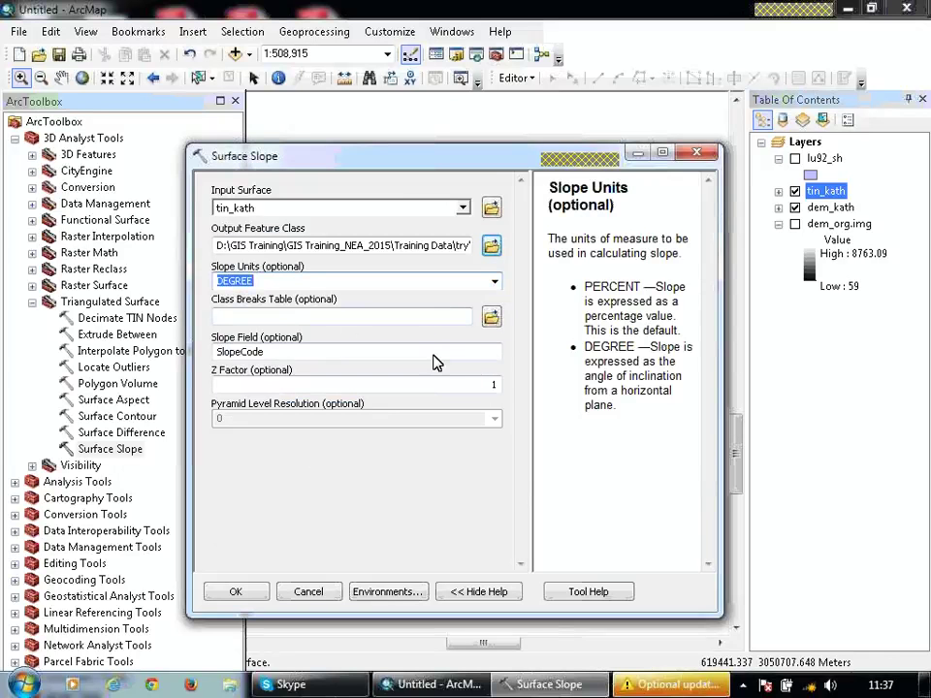
left_click(237, 592)
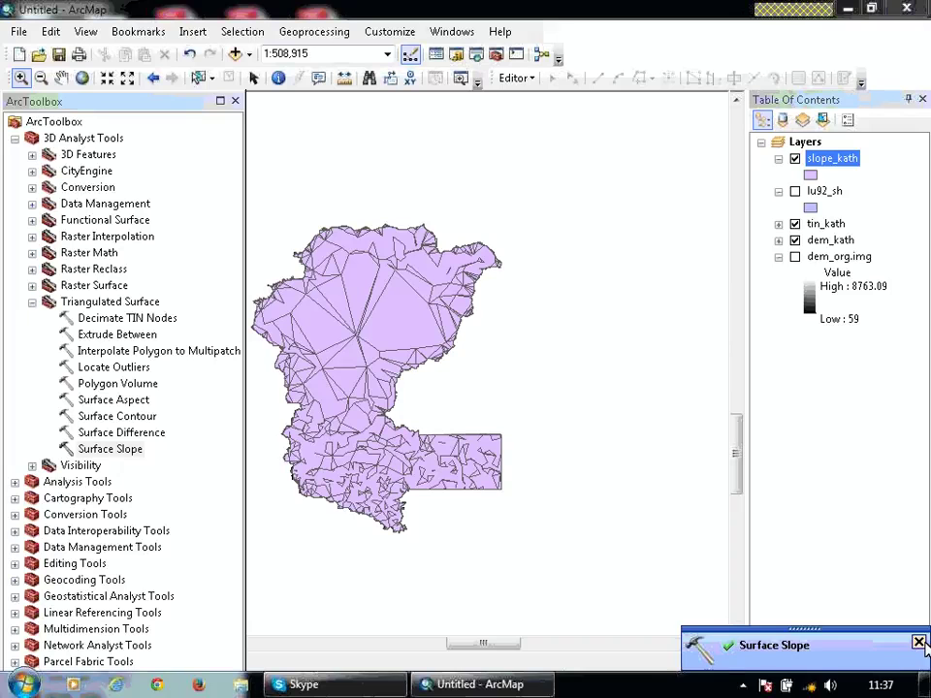
left_click(919, 643)
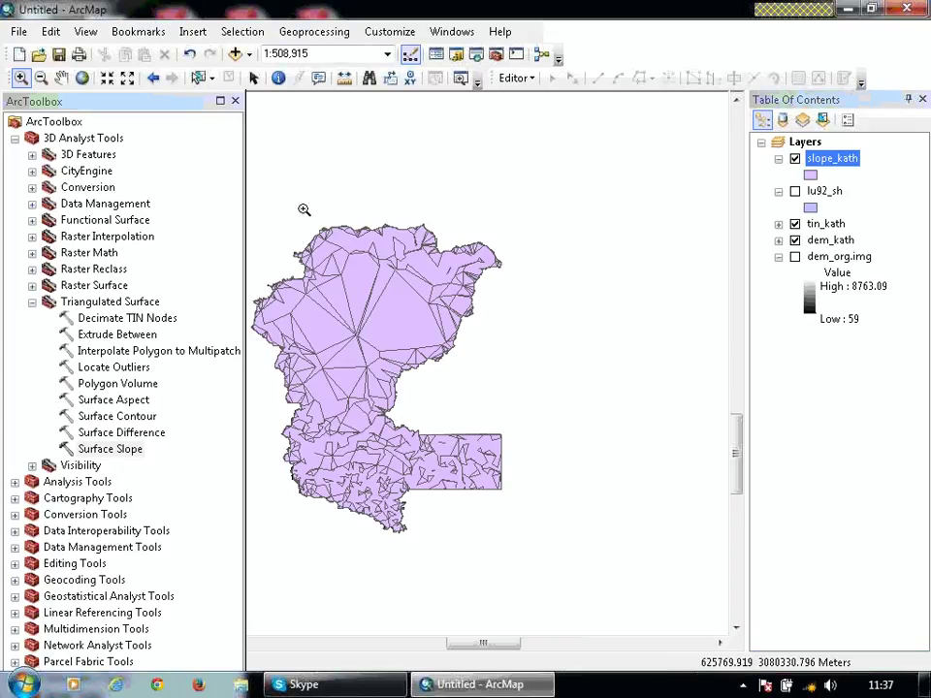
Step: Zoom in on the northern edge of slope_kath and collapse the Triangulated Surface toolset and 3D Analyst toolbox
left_click_drag(304, 210, 354, 221)
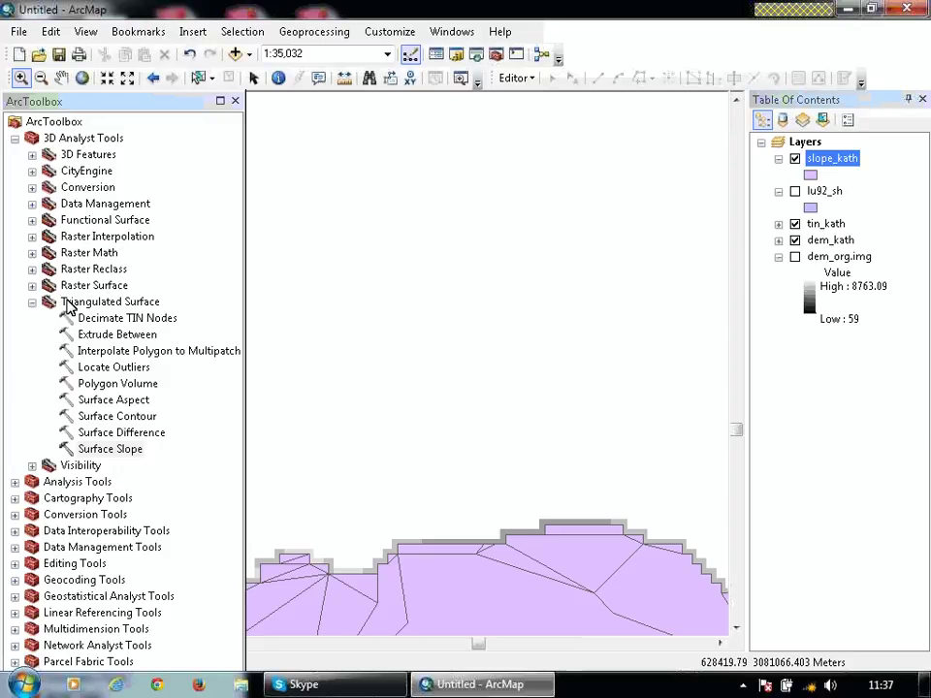
left_click(32, 301)
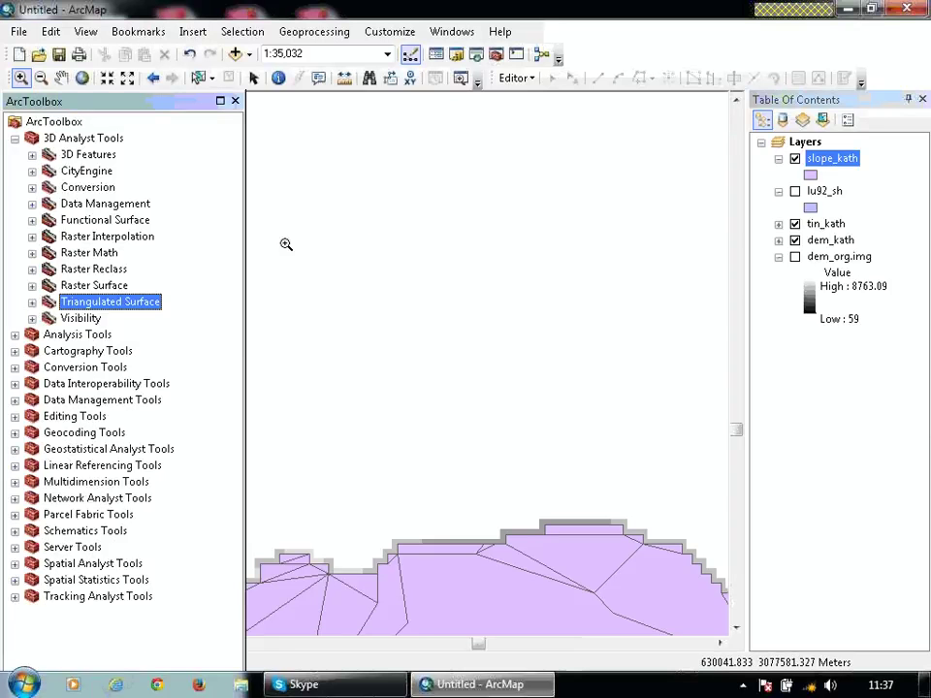
left_click(14, 139)
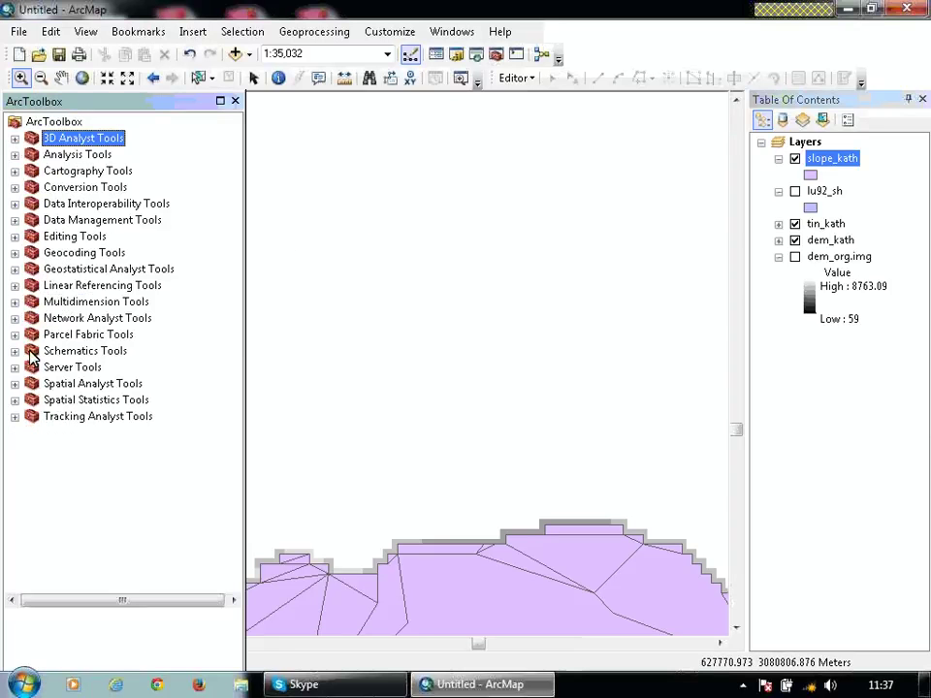
Step: Search the tools for "raster slope" and open the Spatial Analyst Slope tool
left_click(475, 56)
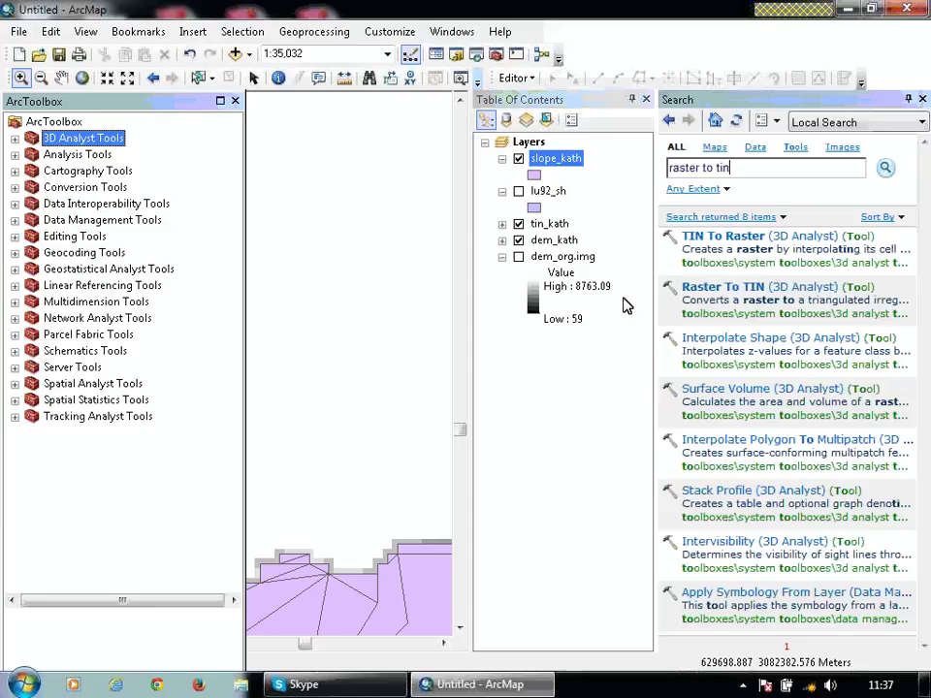
left_click_drag(736, 166, 626, 177)
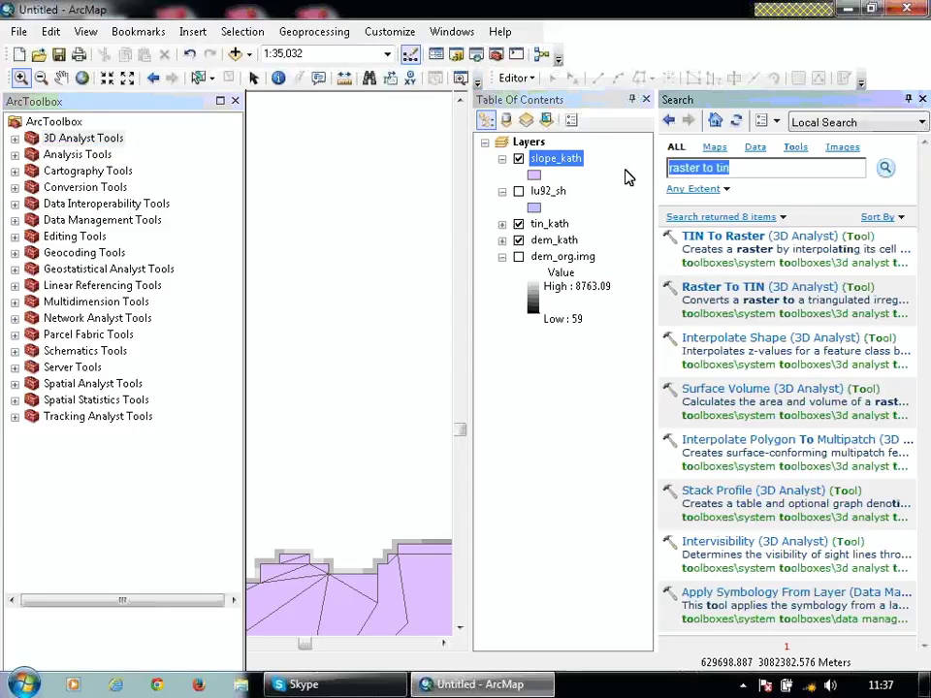
type("raster slopw")
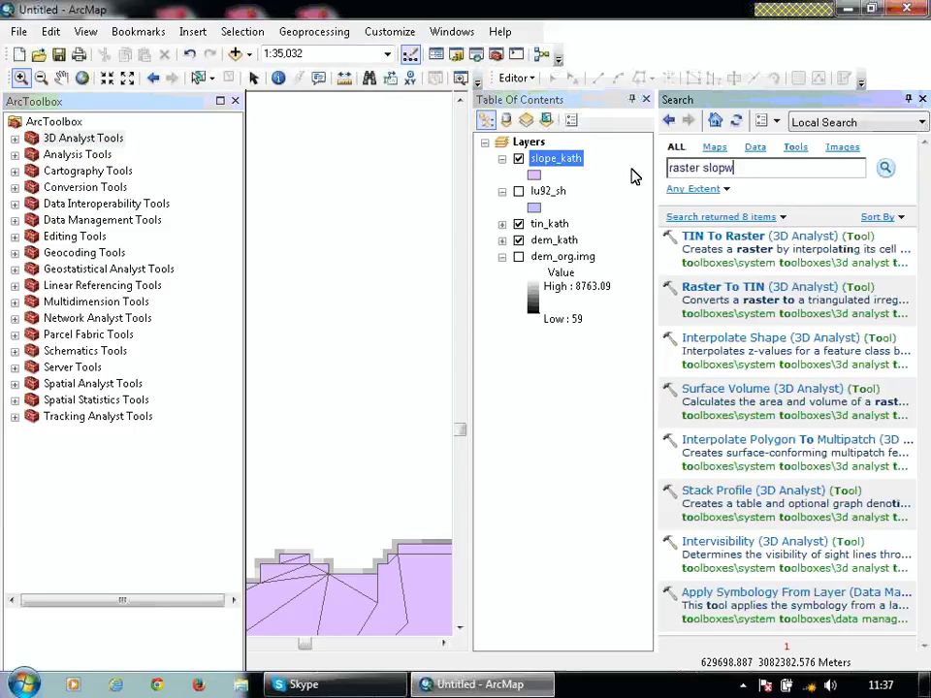
key("Return")
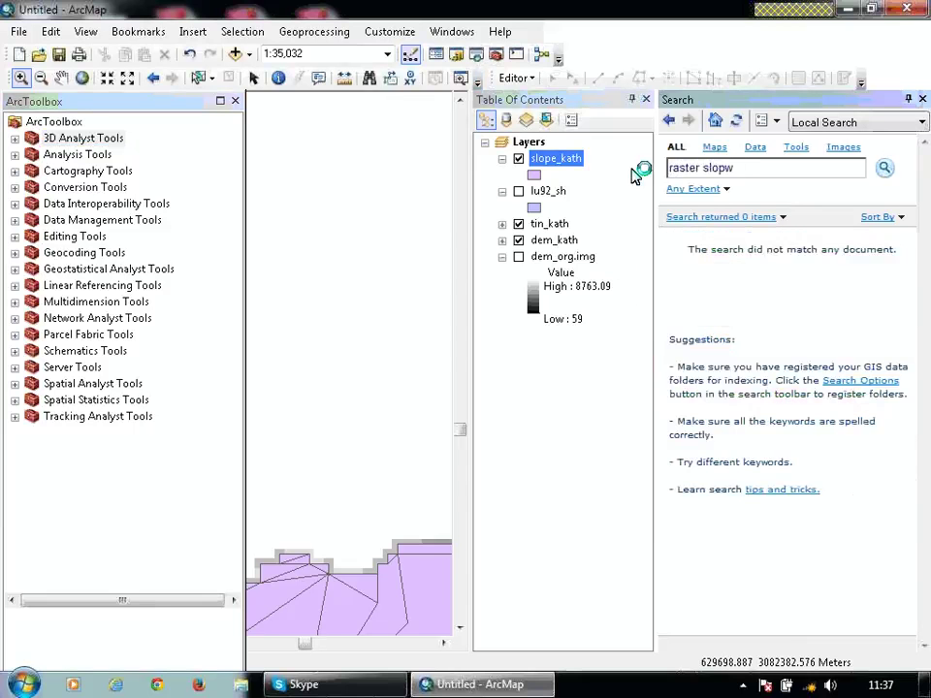
key("BackSpace")
type("e")
key("Return")
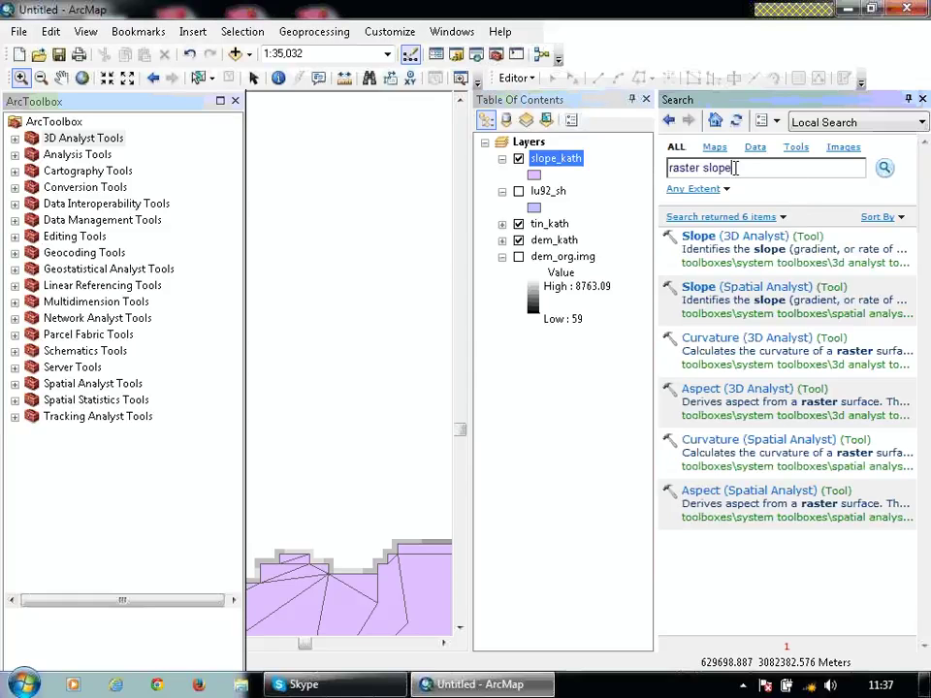
left_click(735, 296)
Step: Run Slope on the dem_kath raster with the default output raster and DEGREE measurement
left_click(464, 207)
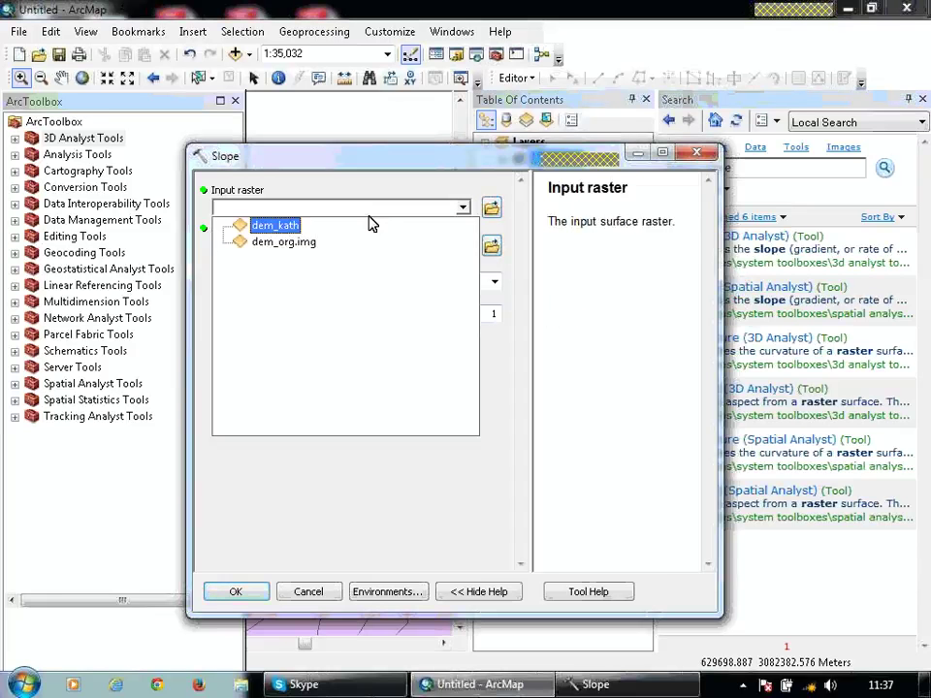
left_click(284, 231)
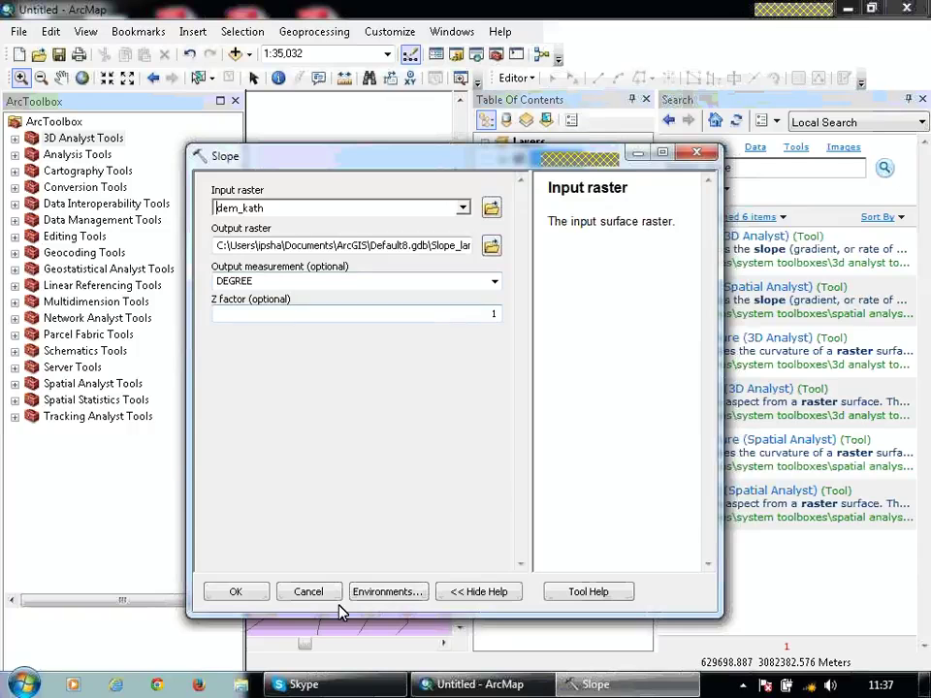
left_click(237, 593)
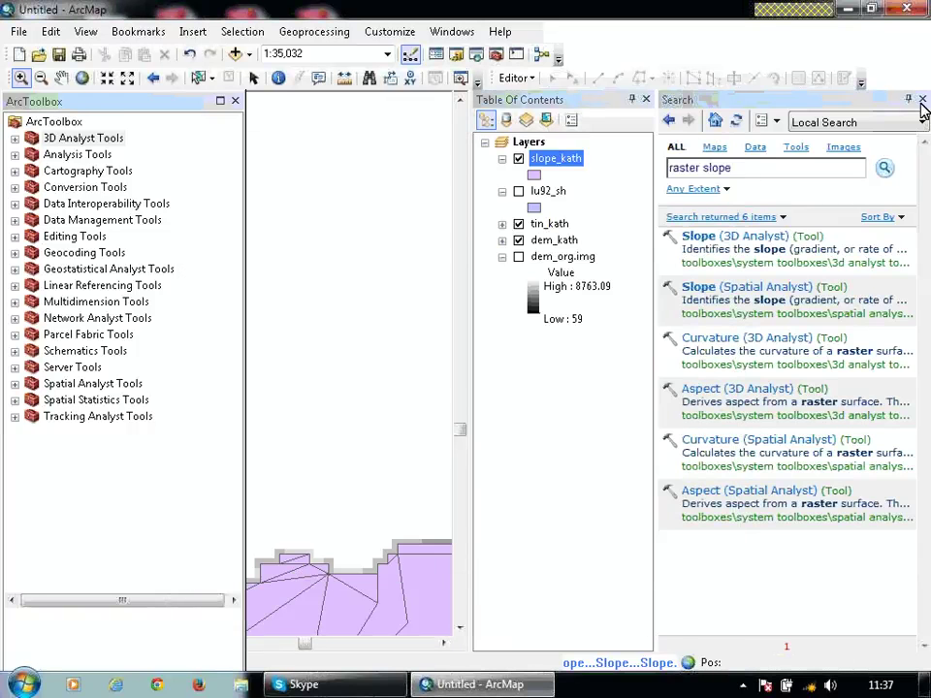
Step: Close the search results, hide slope_kath, collapse the Slope_land_k1 legend and zoom to the Slope_land_k1 layer's extent
left_click(922, 99)
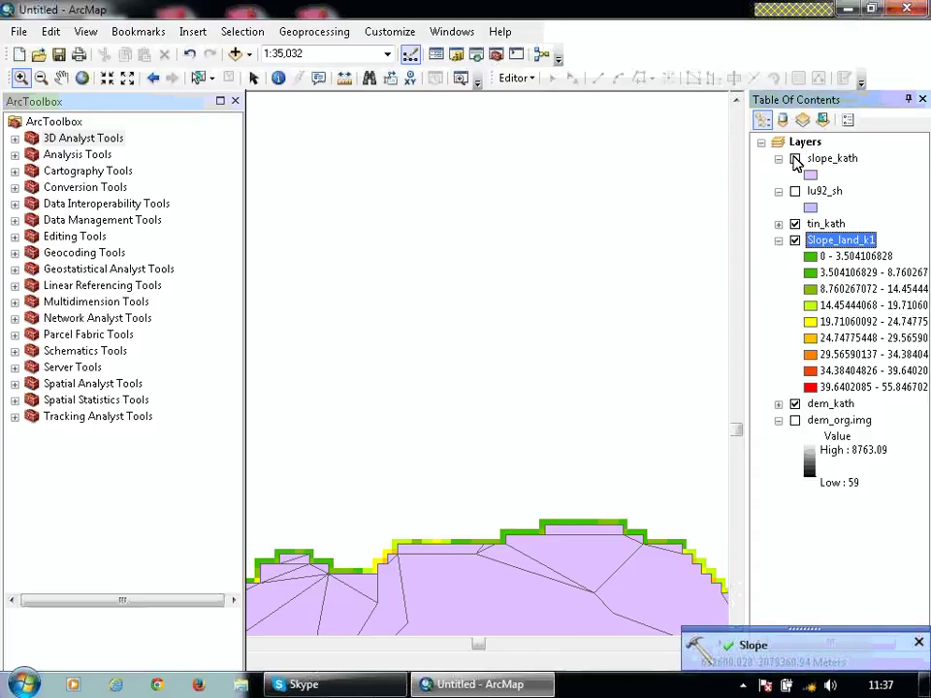
left_click(795, 158)
left_click(780, 240)
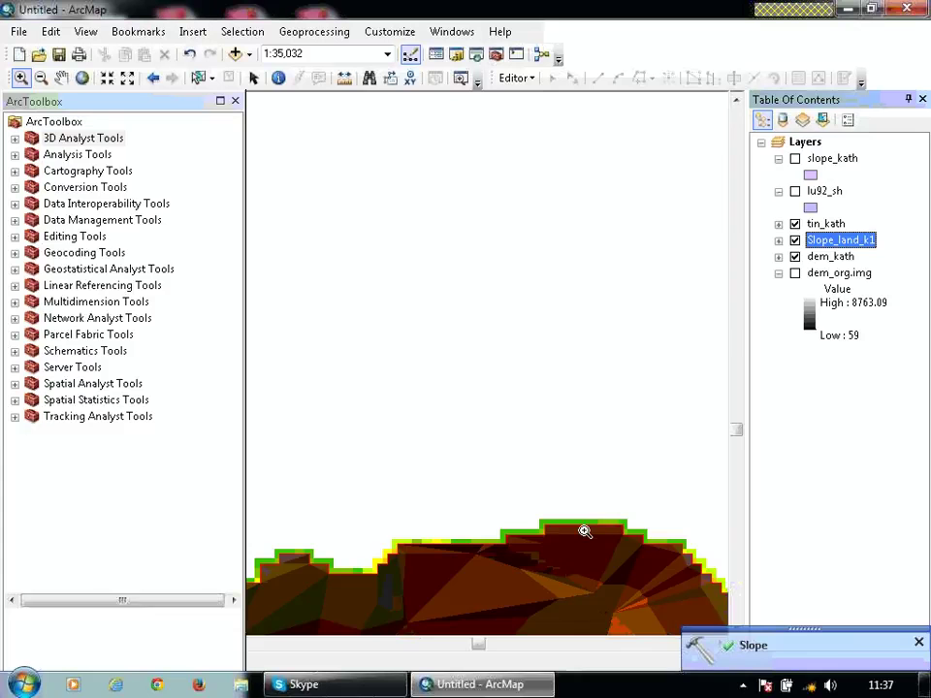
right_click(815, 243)
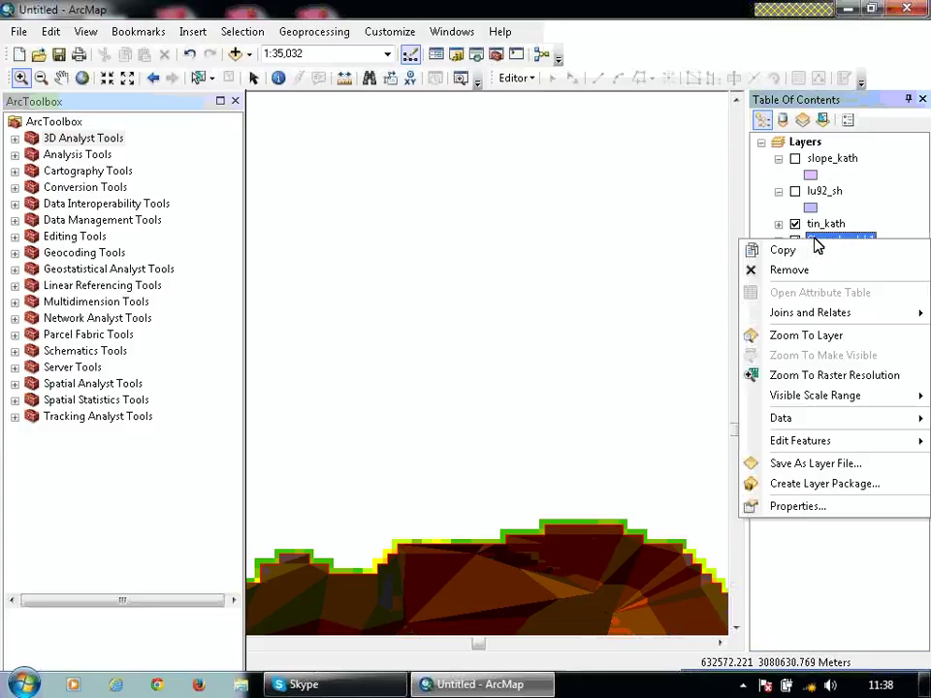
left_click(801, 334)
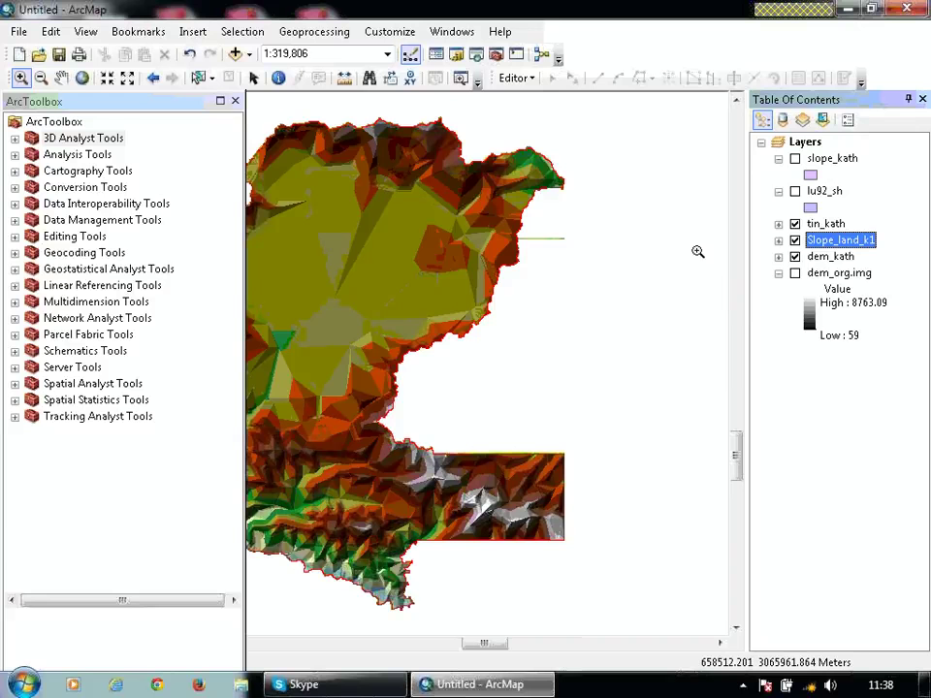
Step: Expand the Slope_land_k1 legend and examine its slope classes and the color of the highest class
left_click(780, 241)
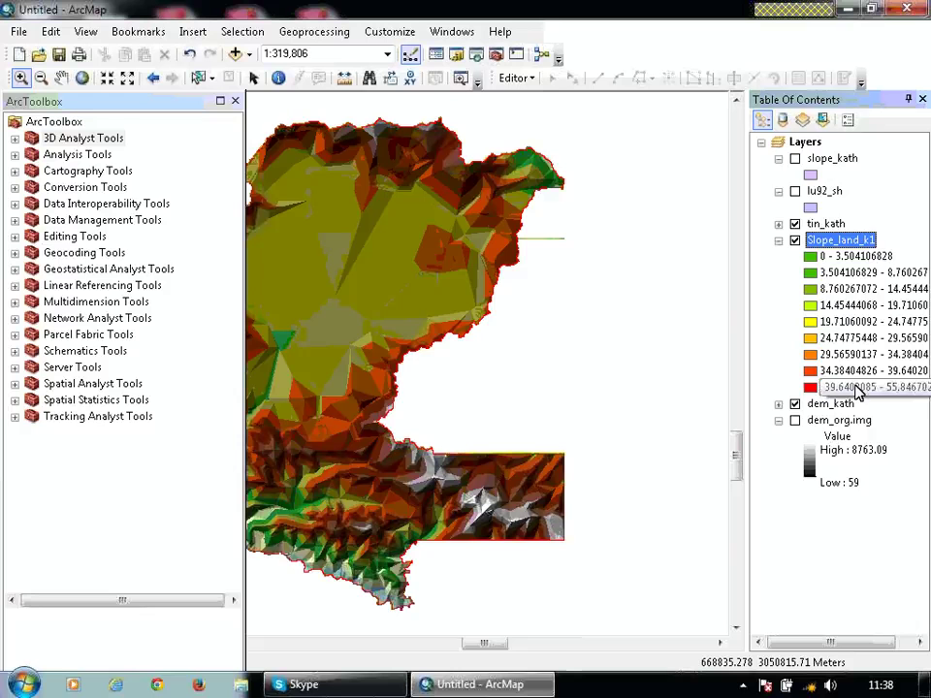
left_click(809, 387)
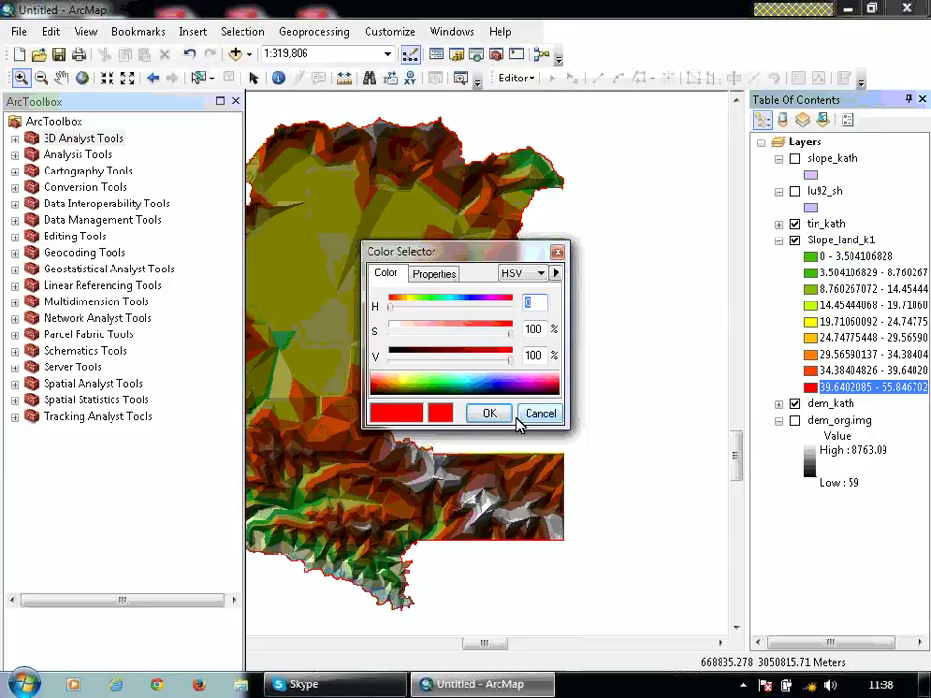
left_click(546, 417)
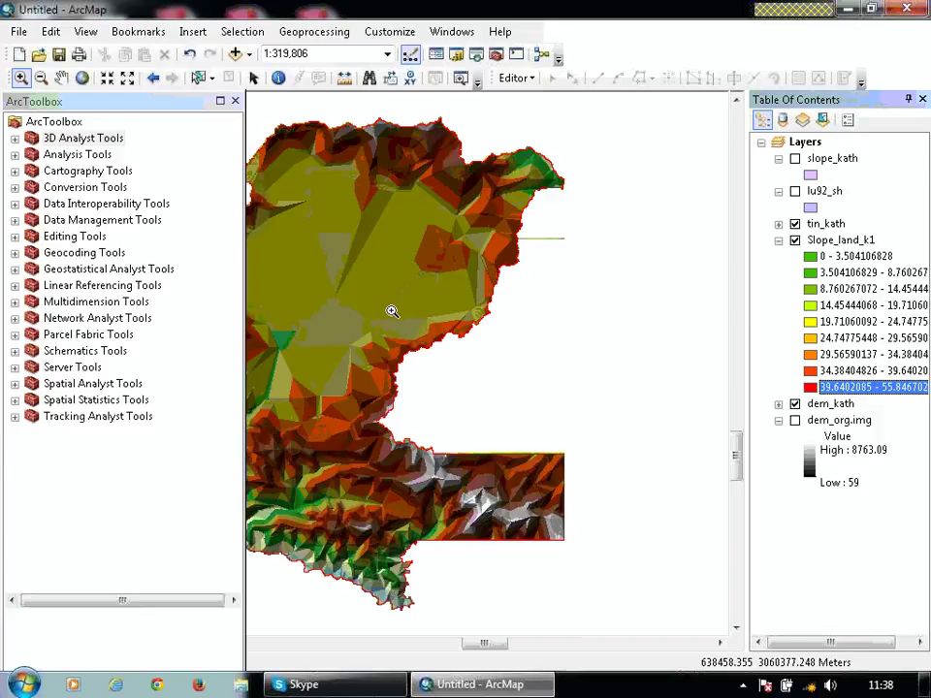
right_click(817, 241)
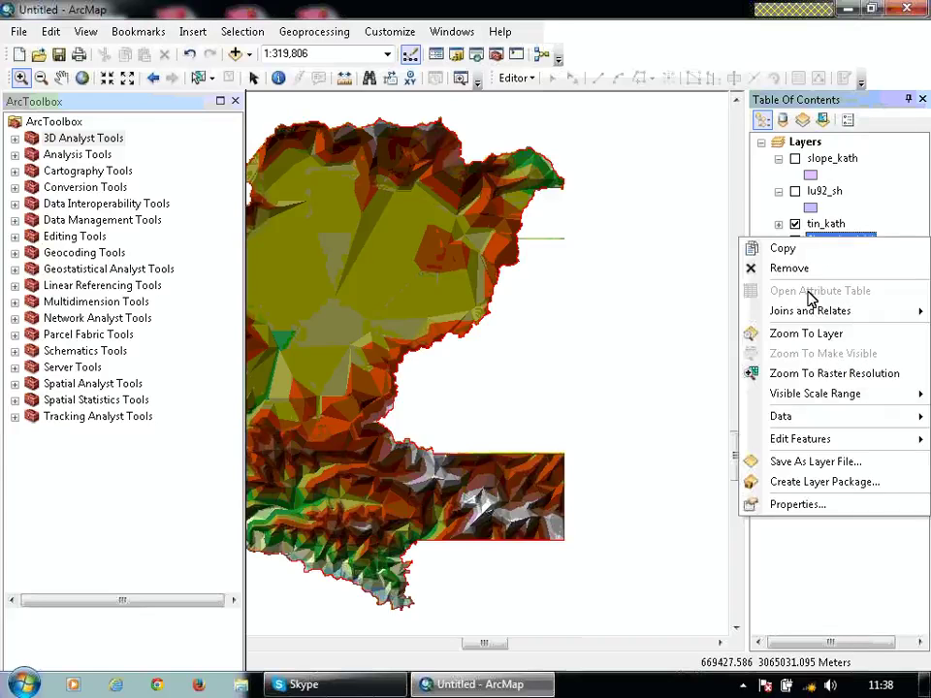
left_click(562, 312)
scroll(561, 312, "up", 1)
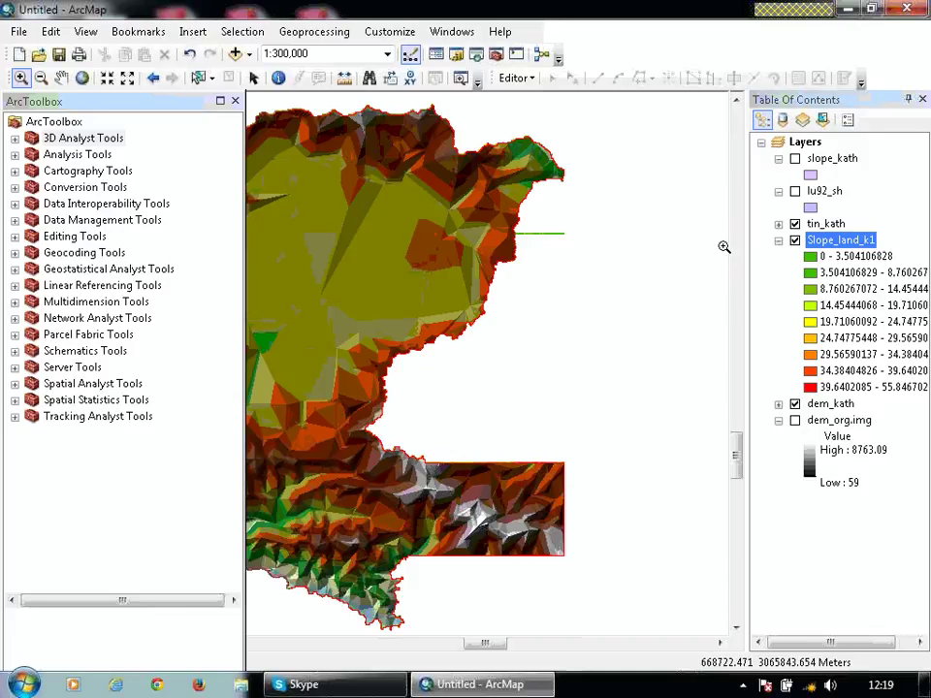
Step: Remove the Slope_land_k1 and tin_kath layers from the map
right_click(818, 243)
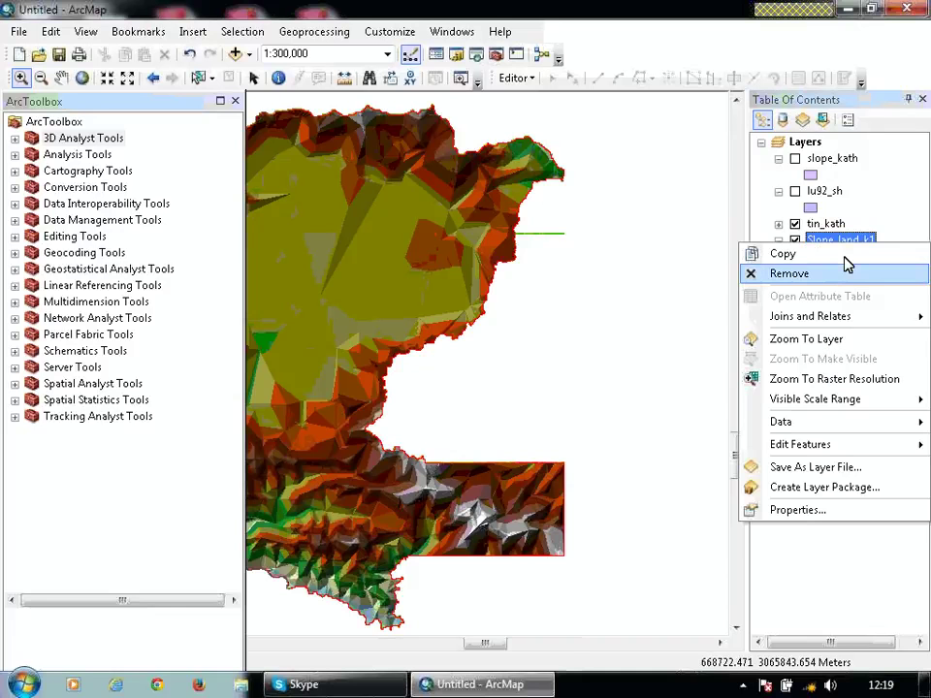
left_click(840, 274)
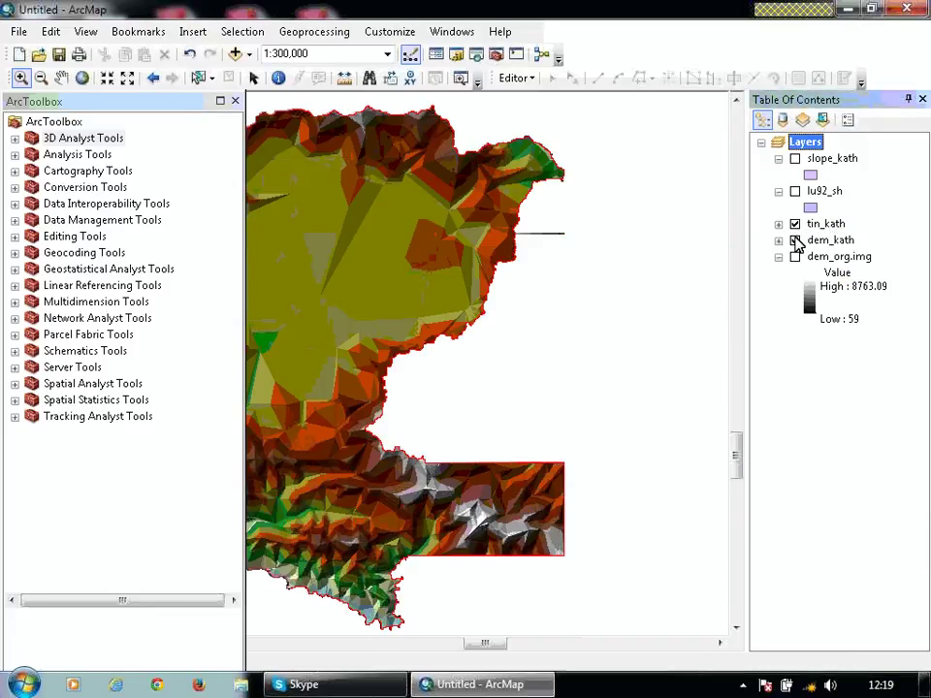
right_click(813, 230)
left_click(813, 253)
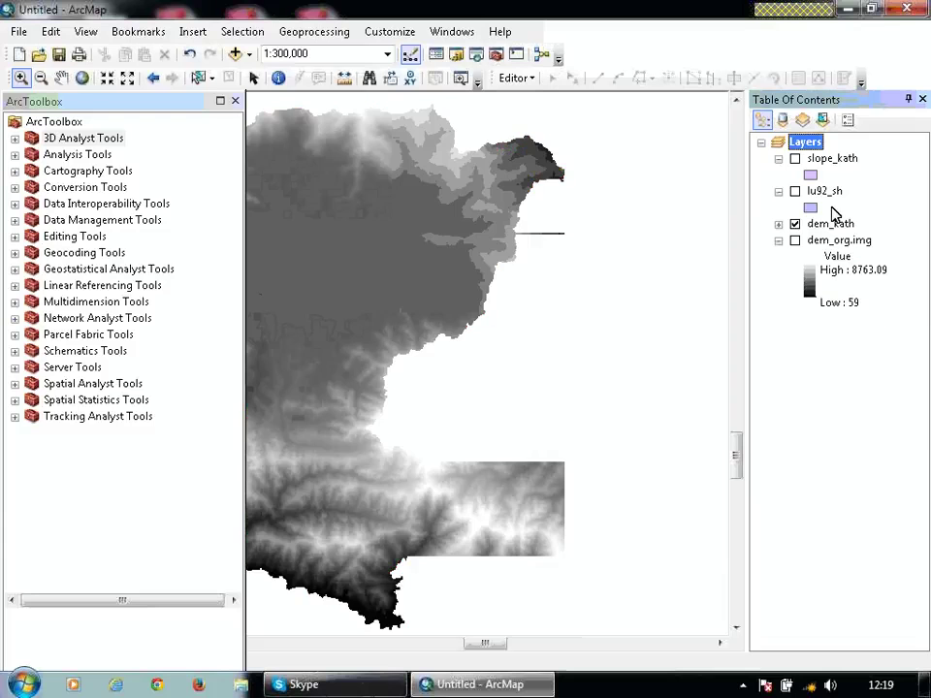
Step: Briefly show the lu92_sh and slope_kath layers, hide both again and remove slope_kath from the map
left_click(794, 191)
left_click(795, 158)
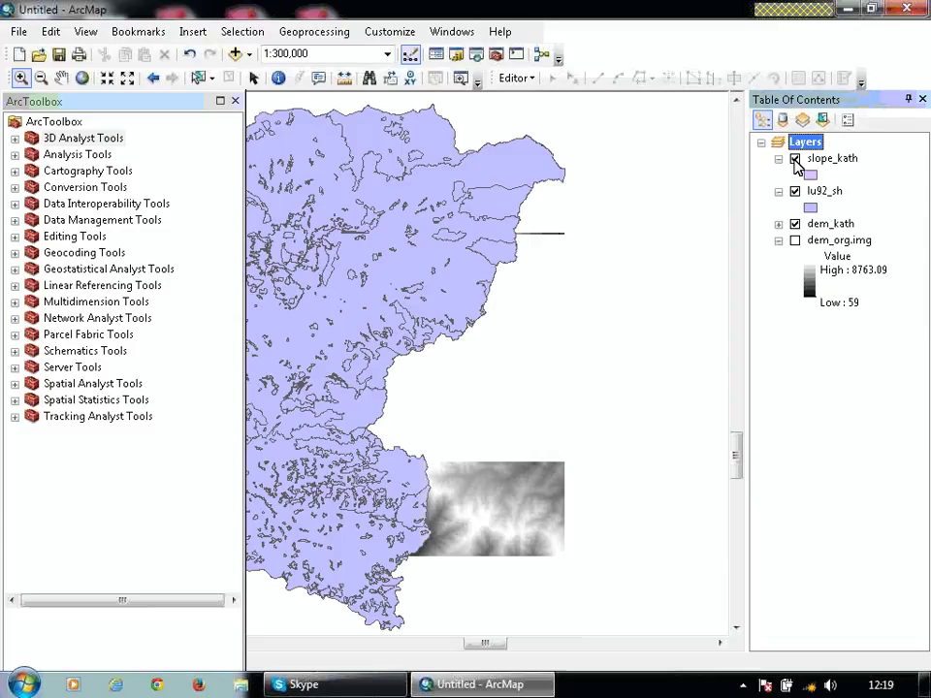
left_click(795, 191)
left_click(795, 158)
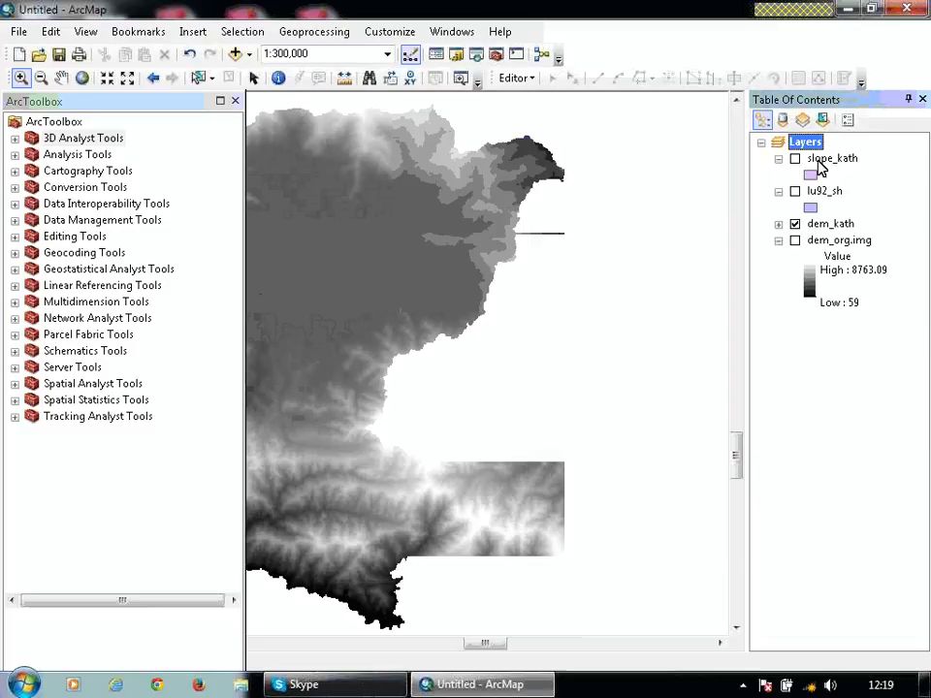
right_click(832, 159)
left_click(830, 194)
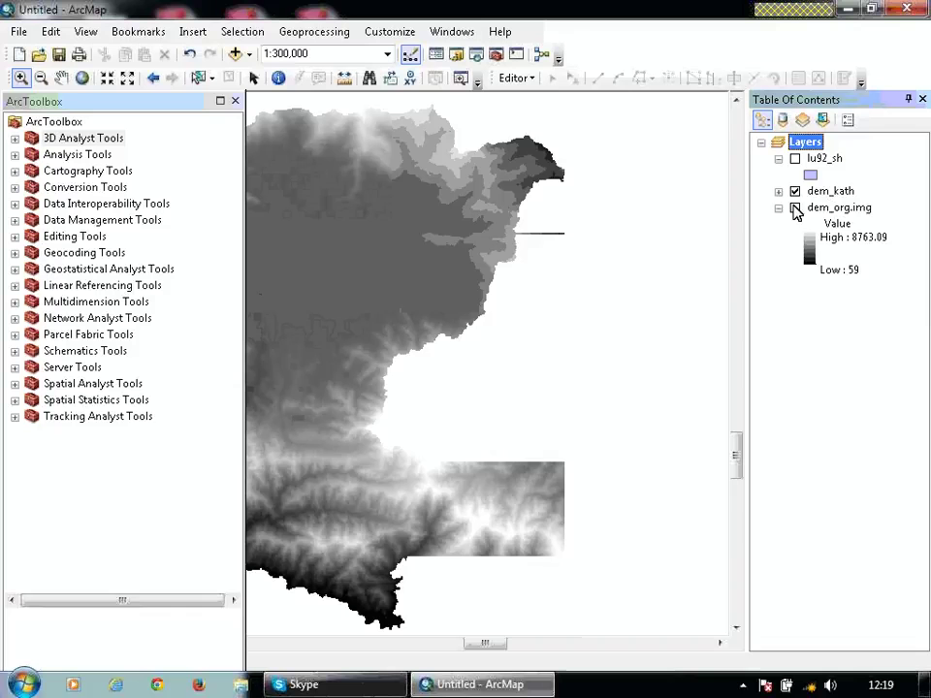
Step: Display dem_org.img at full extent and remove it from the map
left_click(794, 208)
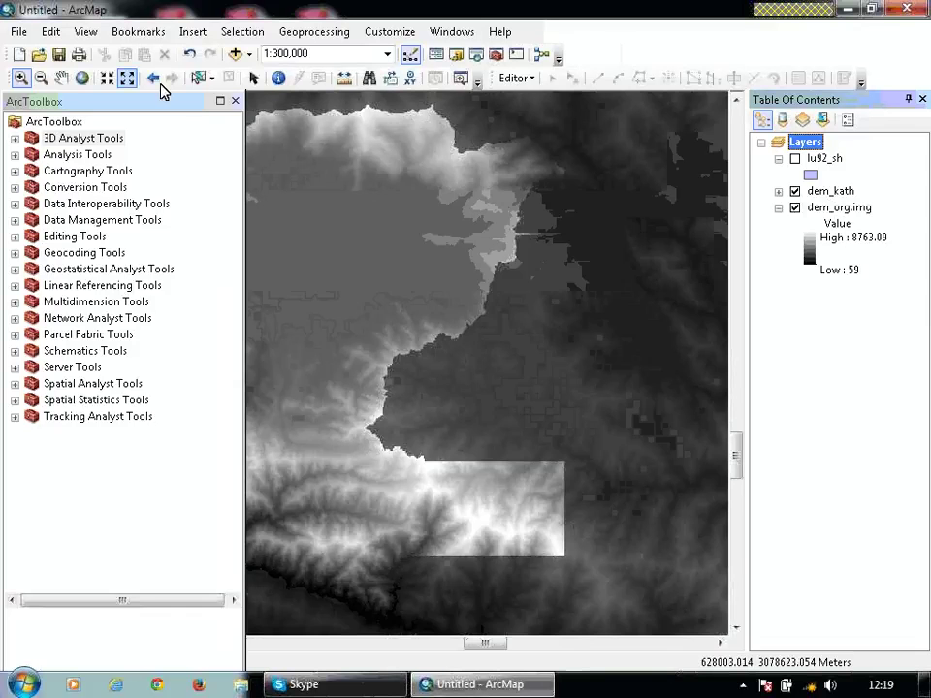
left_click(81, 77)
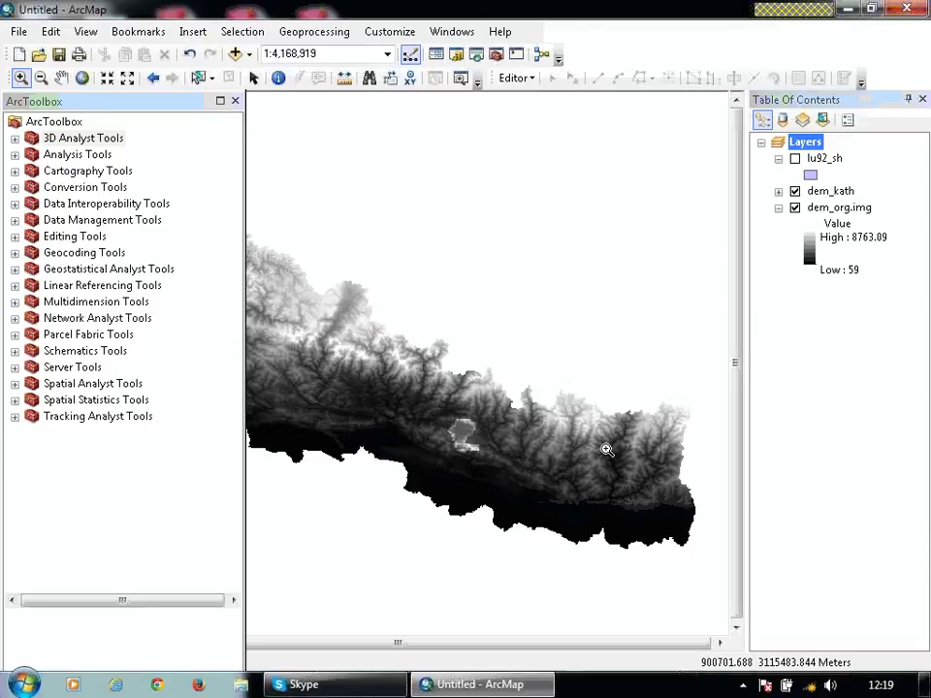
right_click(826, 209)
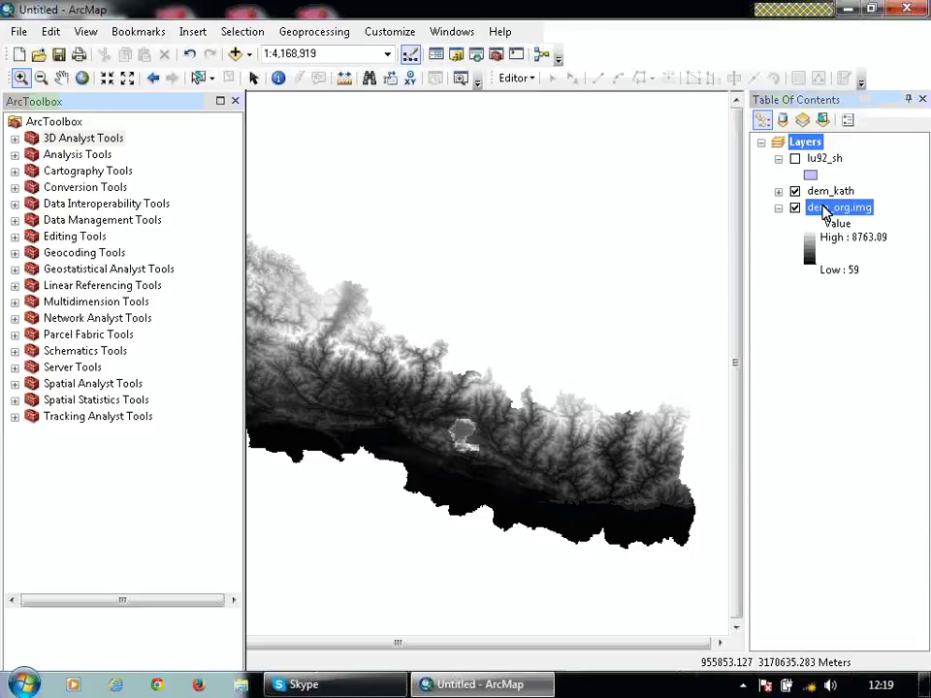
left_click(820, 237)
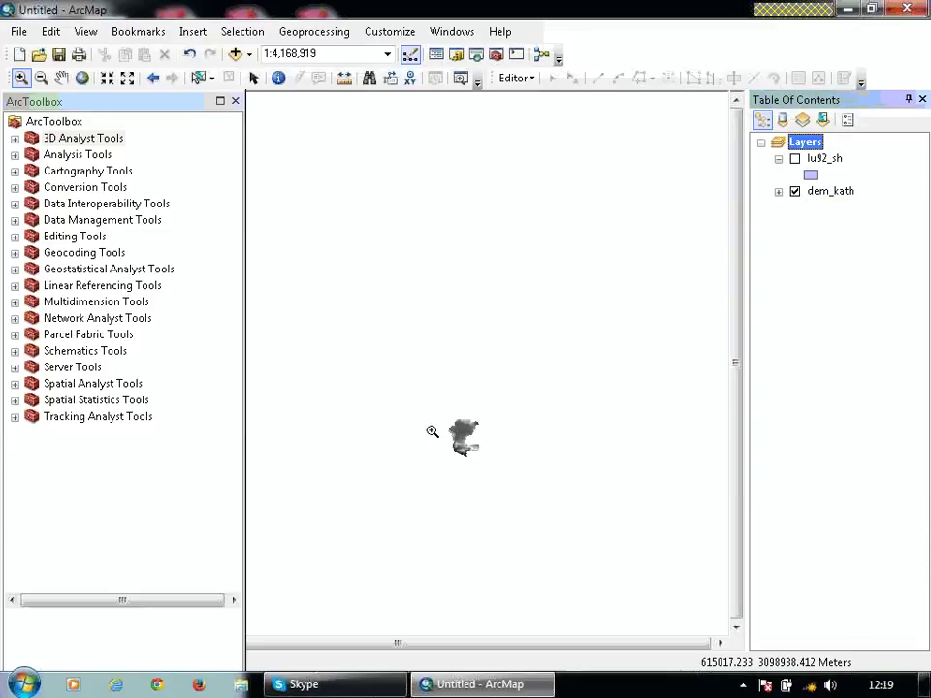
Step: Zoom in on the dem_kath raster and center the whole valley in the map view
left_click(481, 466)
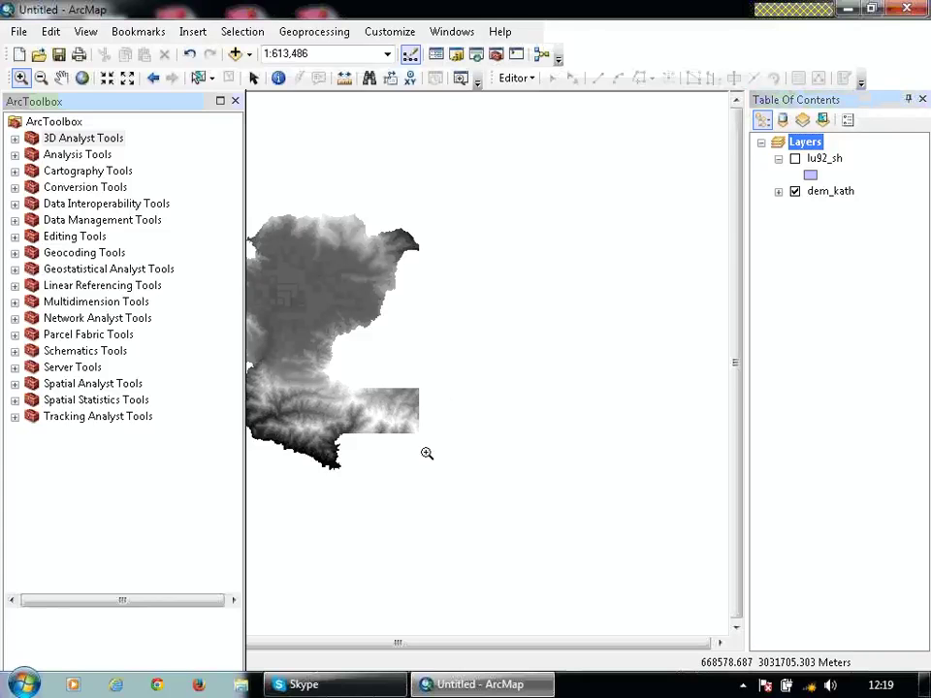
left_click(394, 335)
left_click(61, 77)
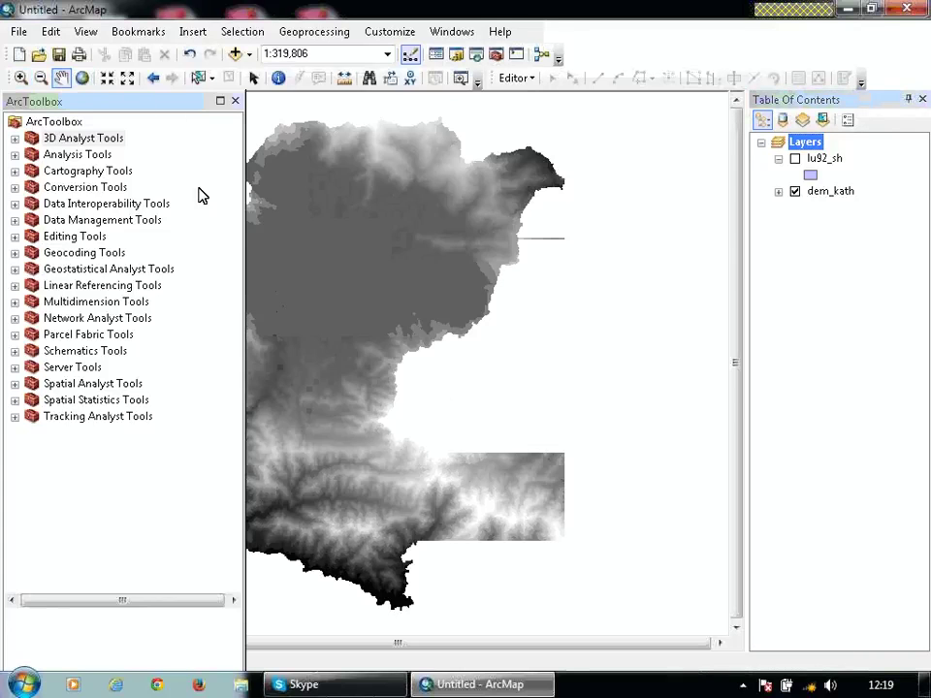
left_click_drag(291, 291, 441, 294)
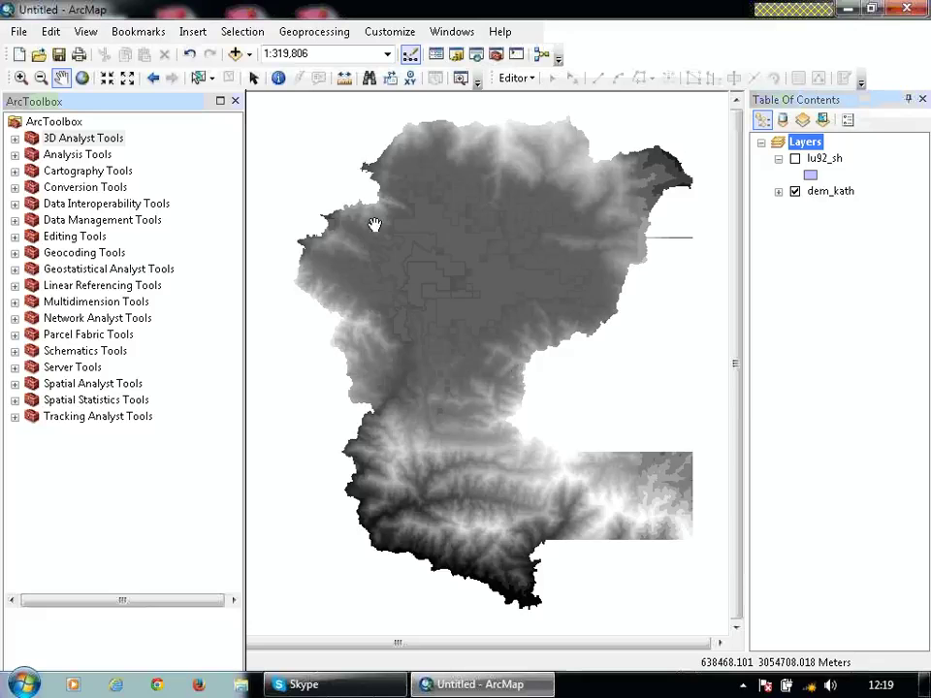
left_click(15, 384)
left_click(14, 384)
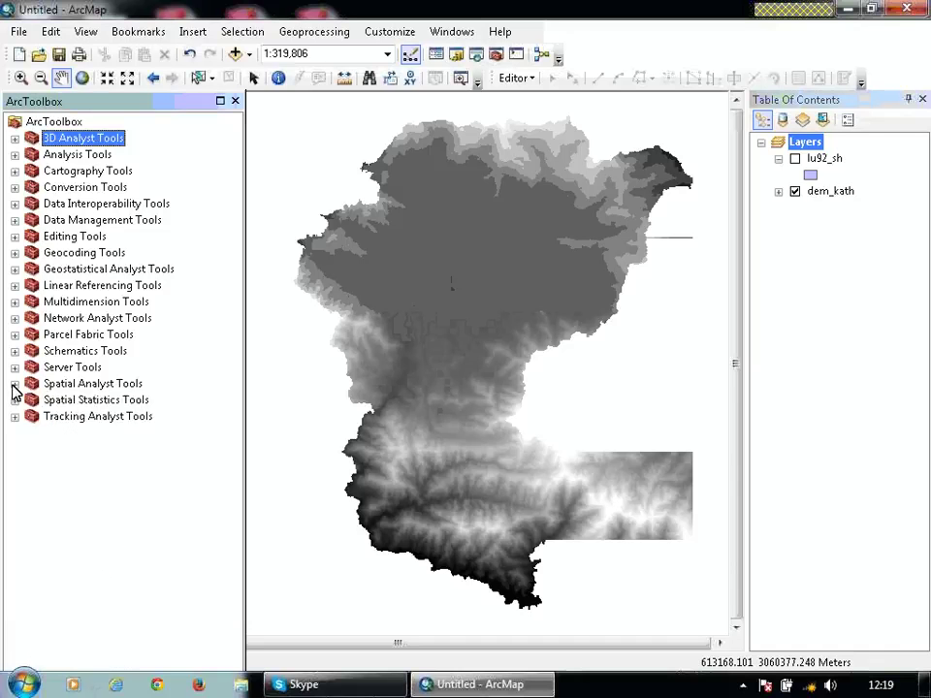
left_click(15, 384)
left_click(14, 384)
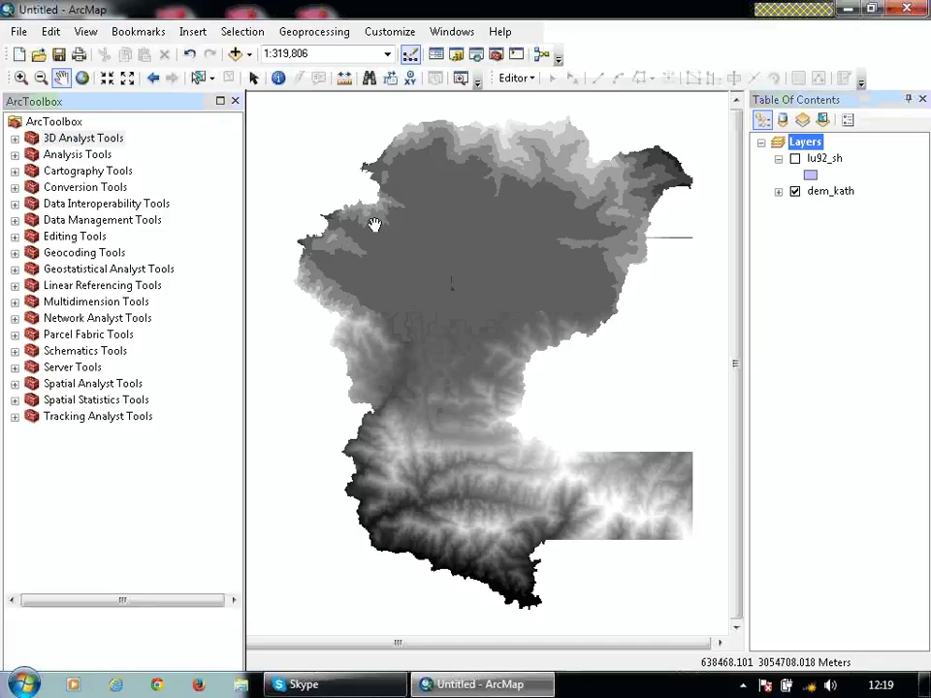
left_click(14, 385)
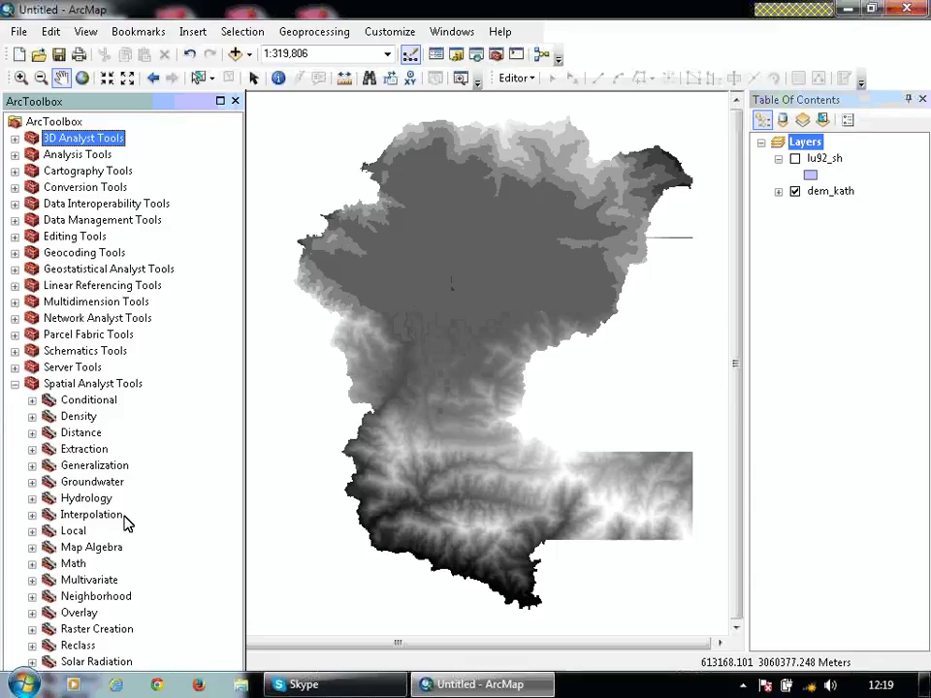
left_click(14, 384)
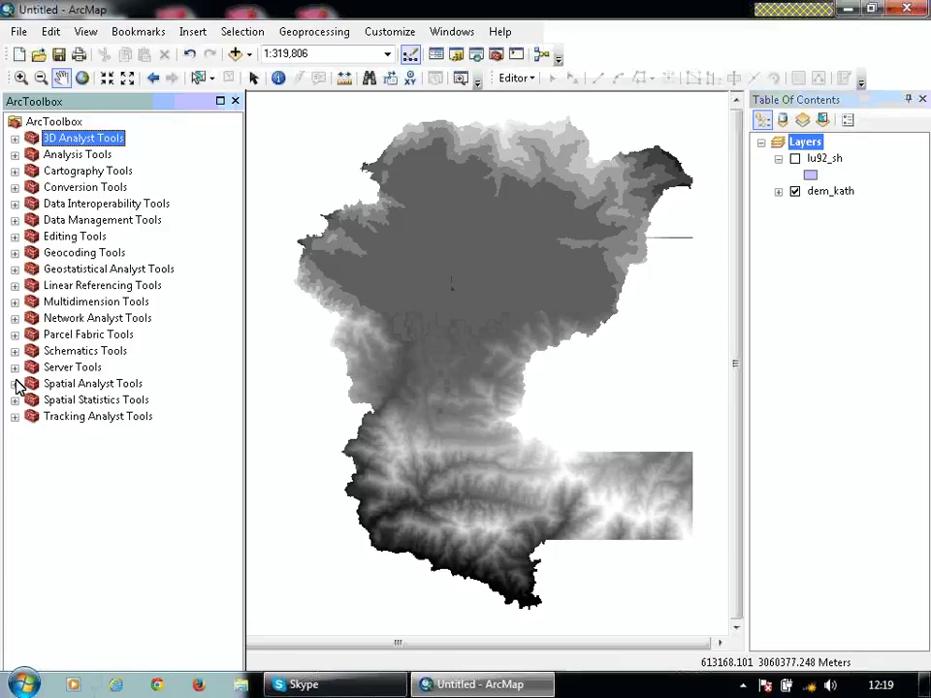
left_click(15, 220)
left_click(15, 220)
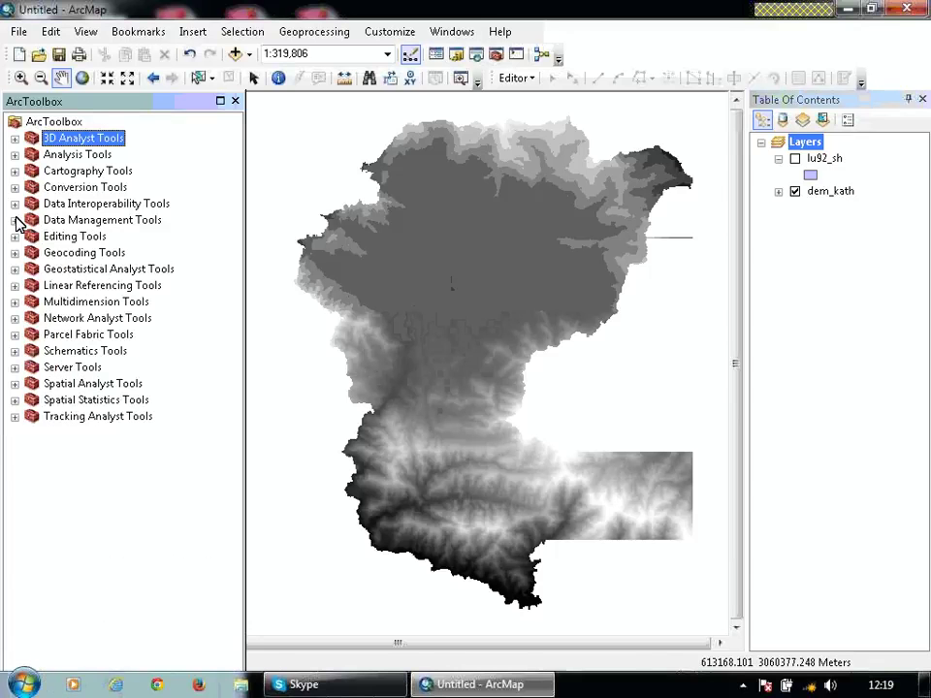
left_click(15, 220)
left_click(14, 220)
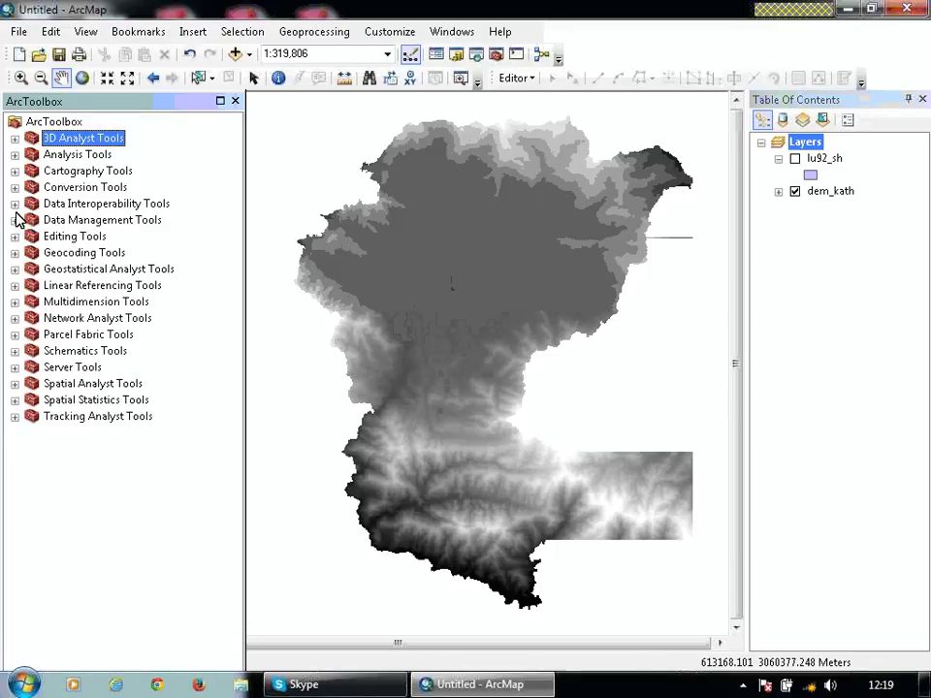
left_click(14, 139)
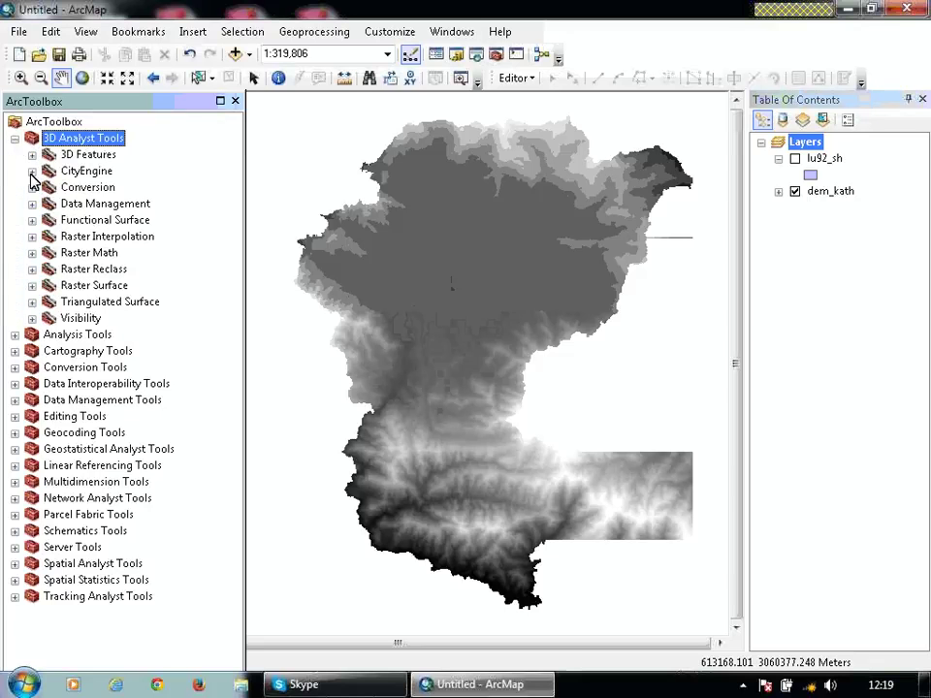
left_click(14, 139)
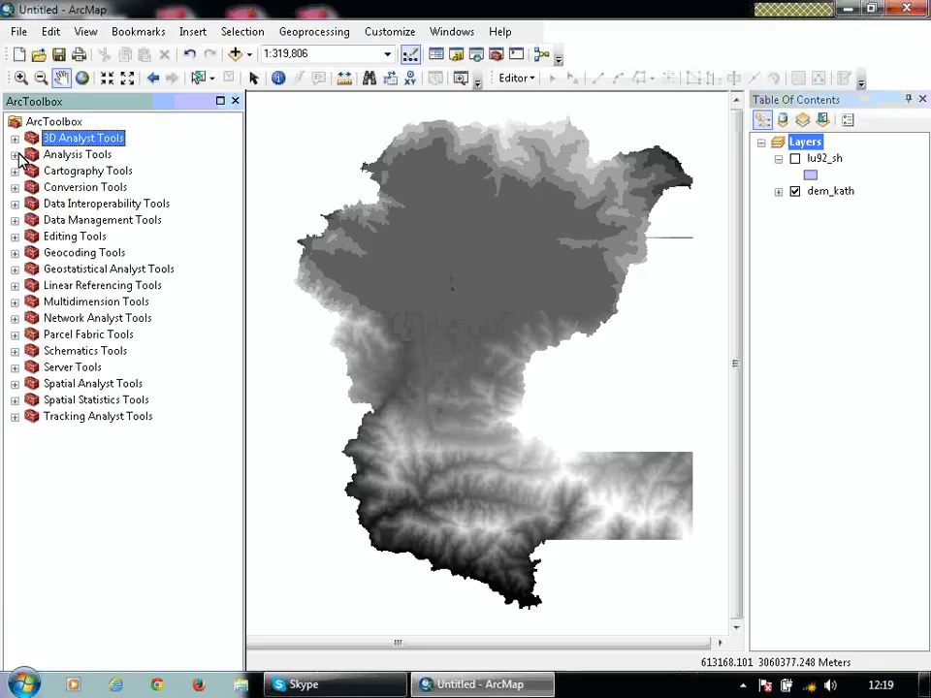
Step: Examine the Raster Surface tools in the 3D Analyst toolbox and the ArcToolbox options, collapsing the toolset and toolbox again
left_click(15, 139)
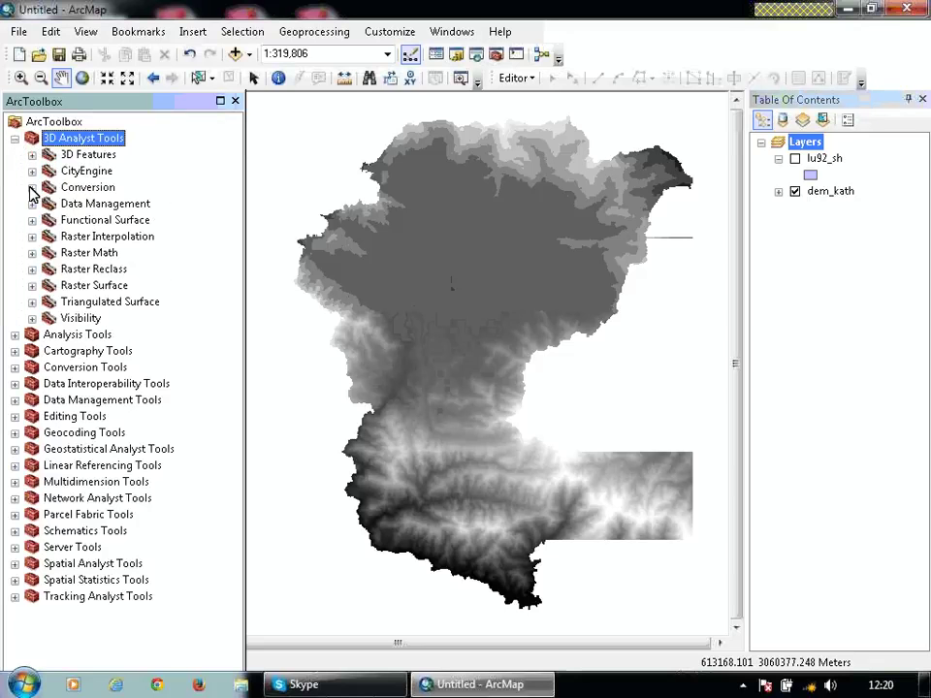
left_click(32, 286)
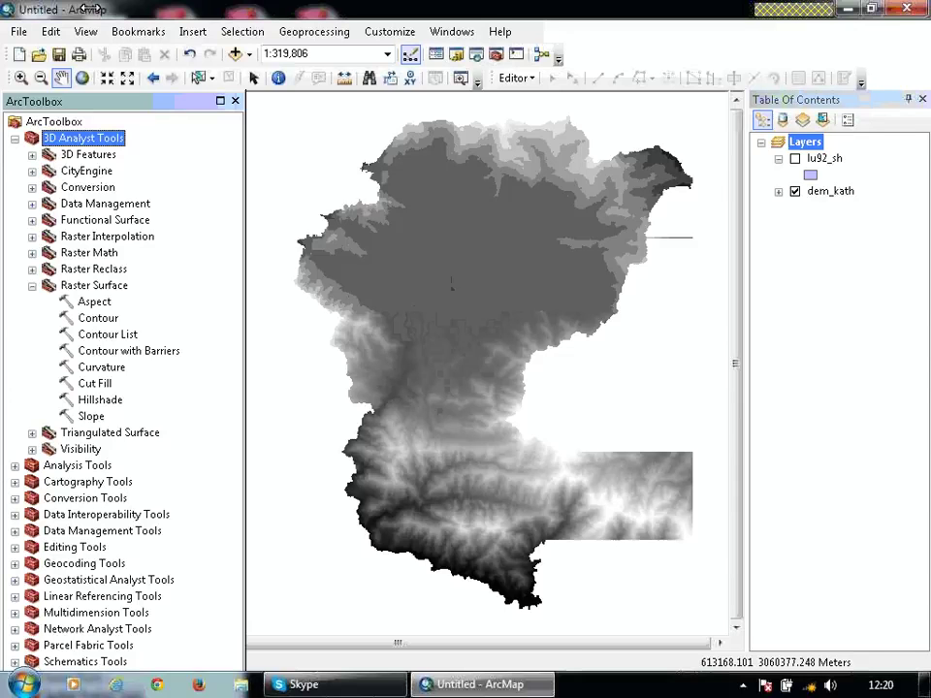
left_click(71, 123)
right_click(72, 122)
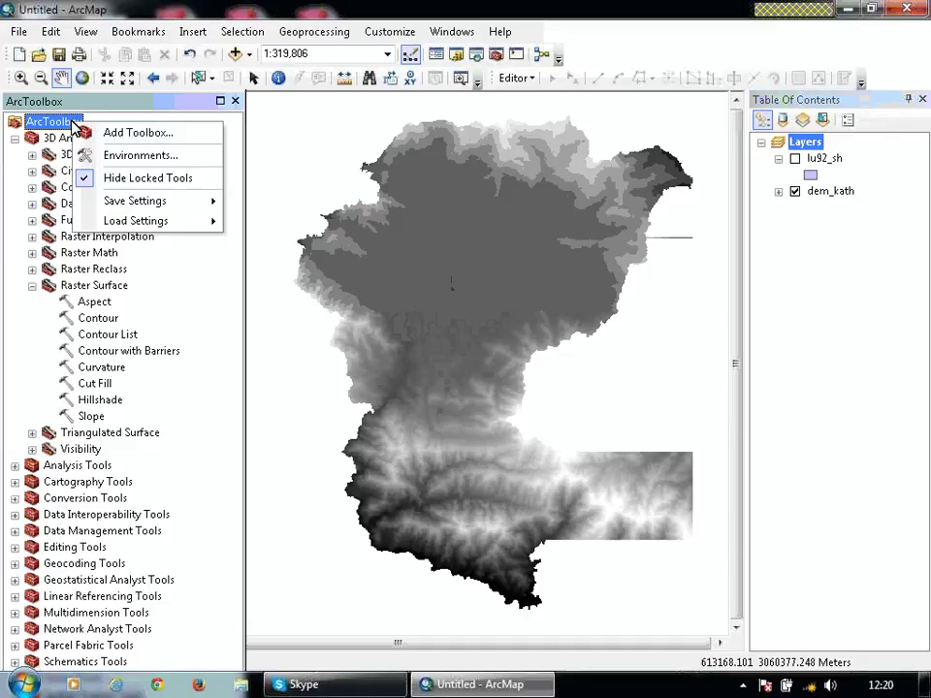
left_click(58, 138)
right_click(73, 122)
left_click(635, 42)
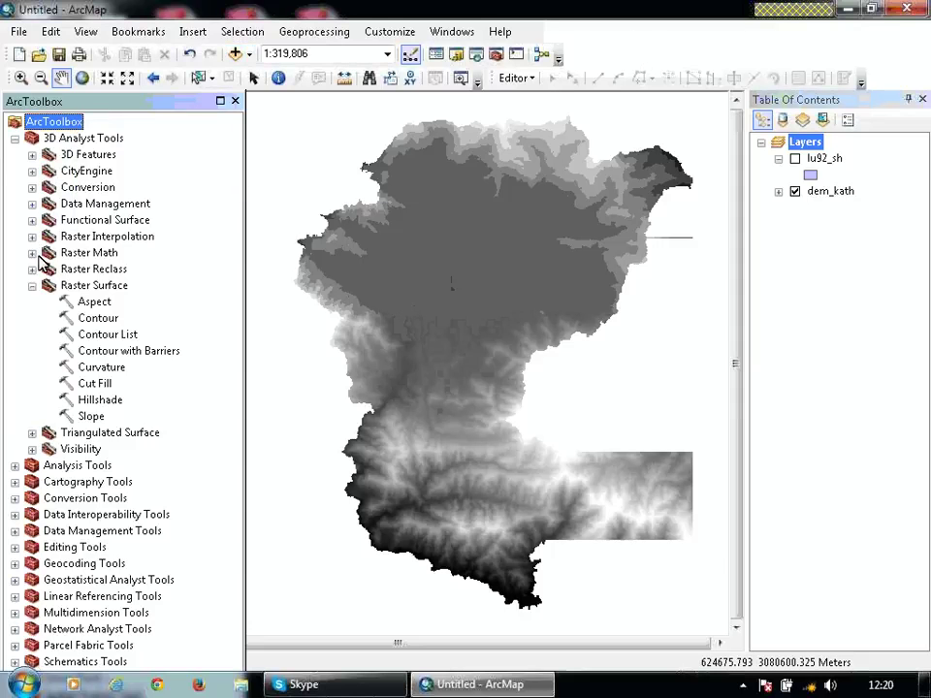
left_click(34, 286)
left_click(14, 139)
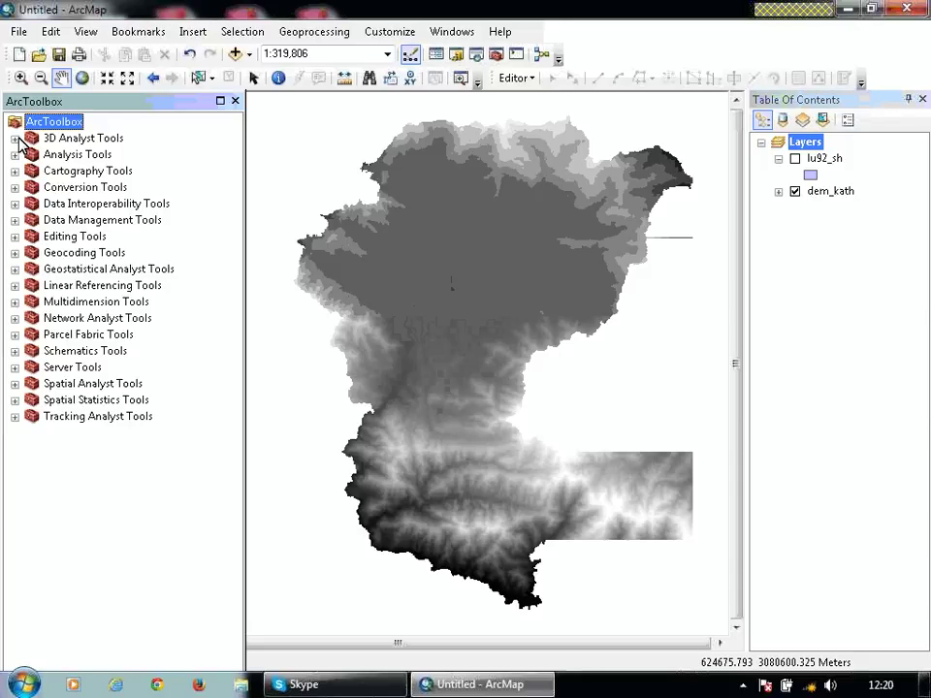
right_click(45, 131)
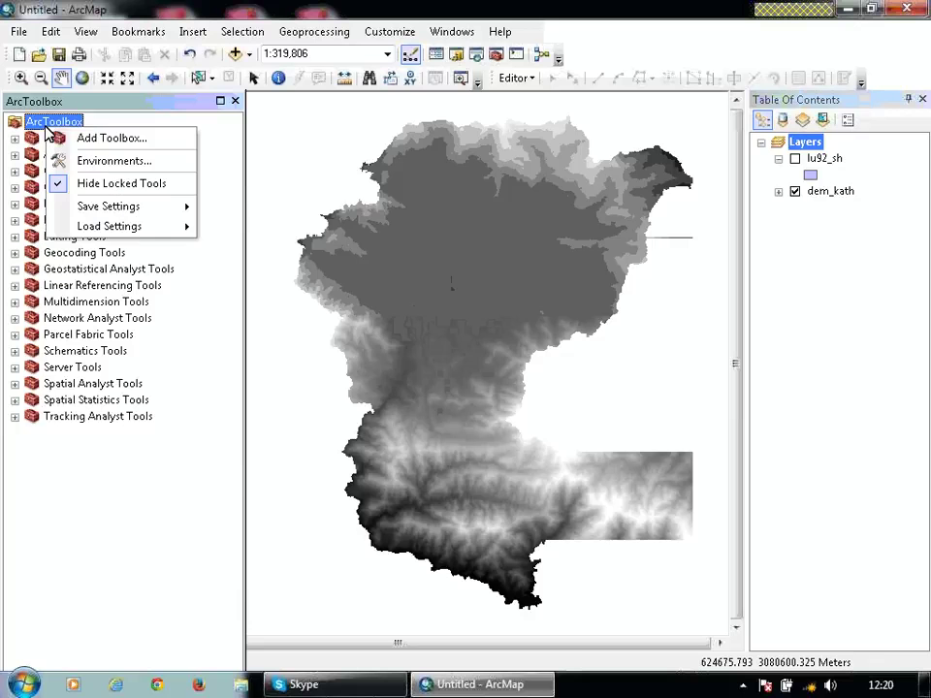
left_click(88, 139)
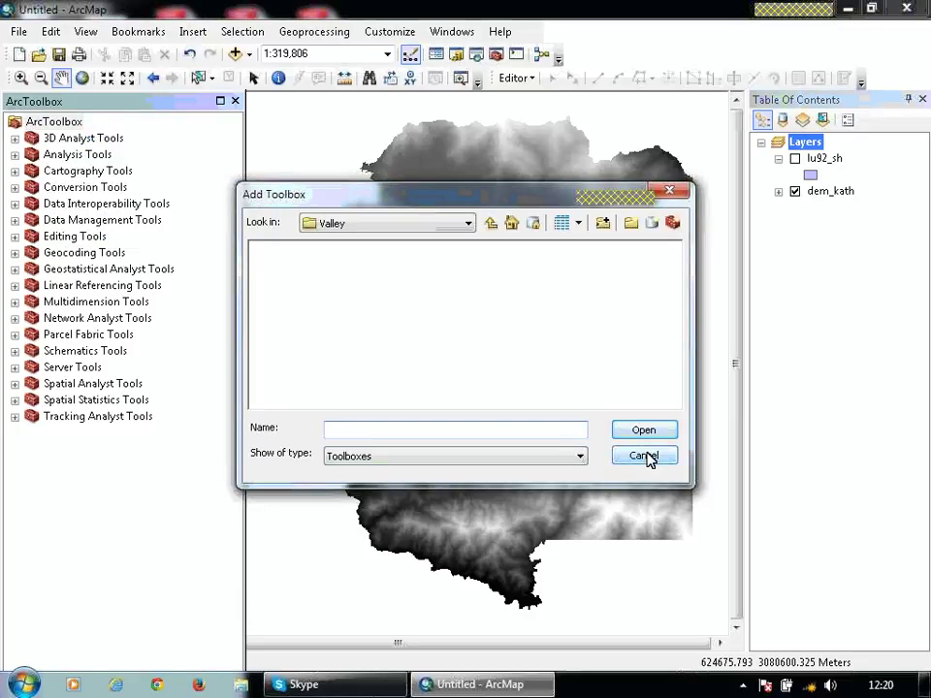
left_click(646, 457)
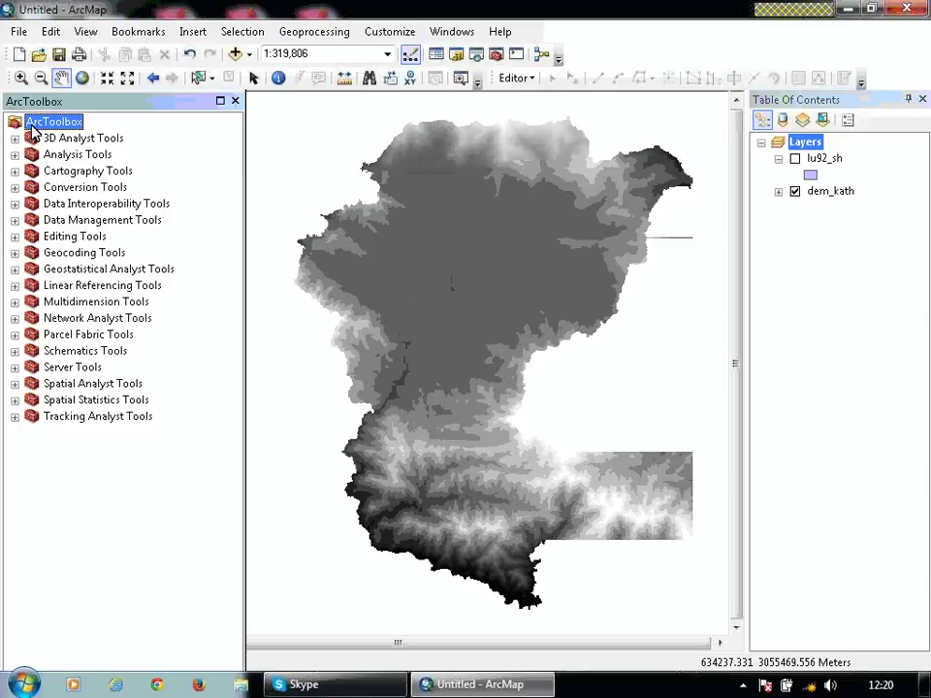
right_click(42, 126)
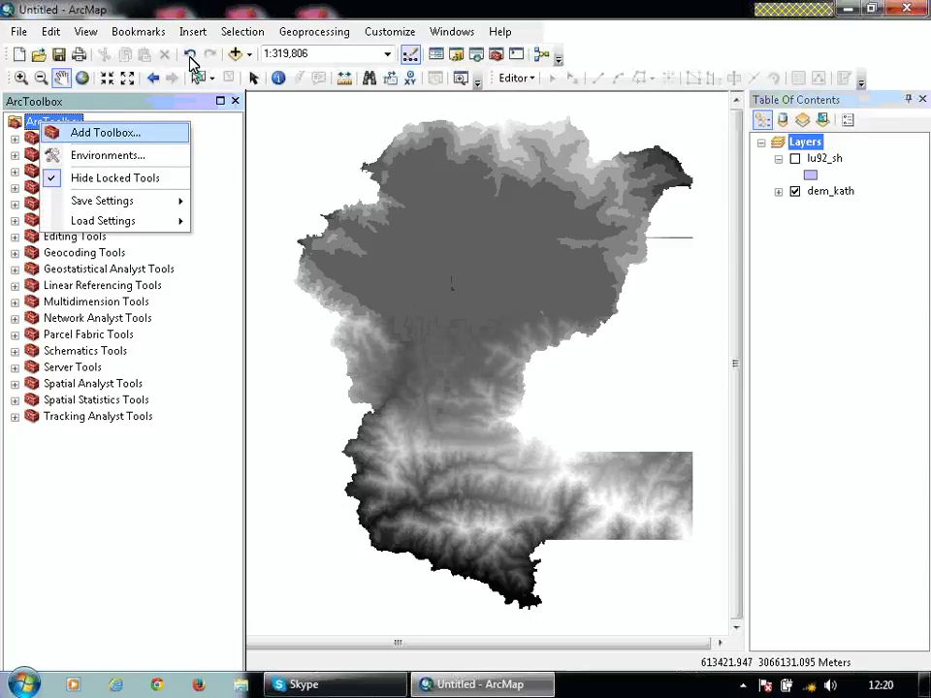
left_click(398, 33)
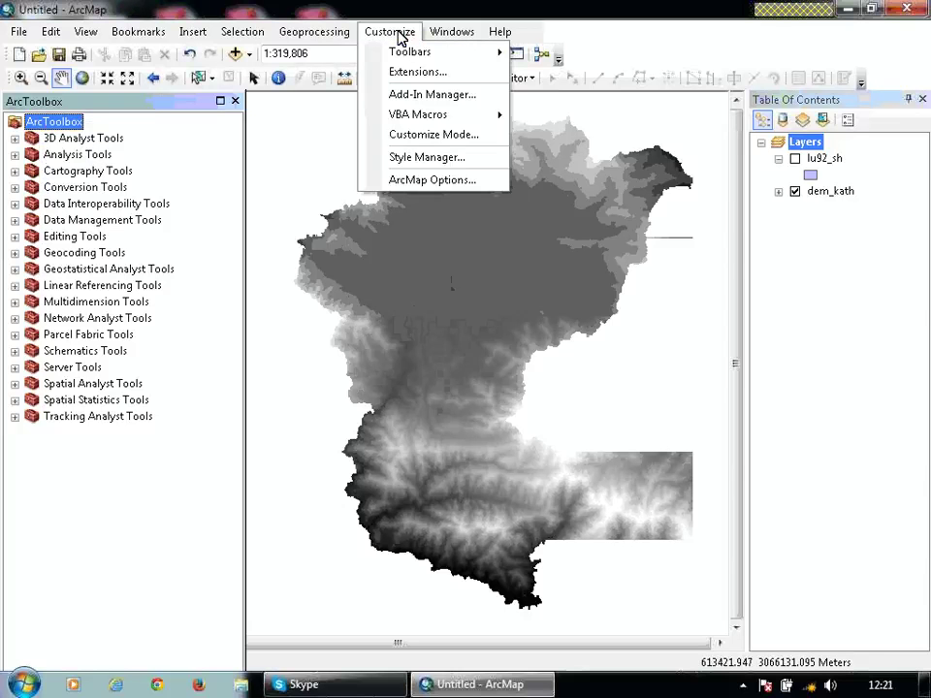
left_click(46, 124)
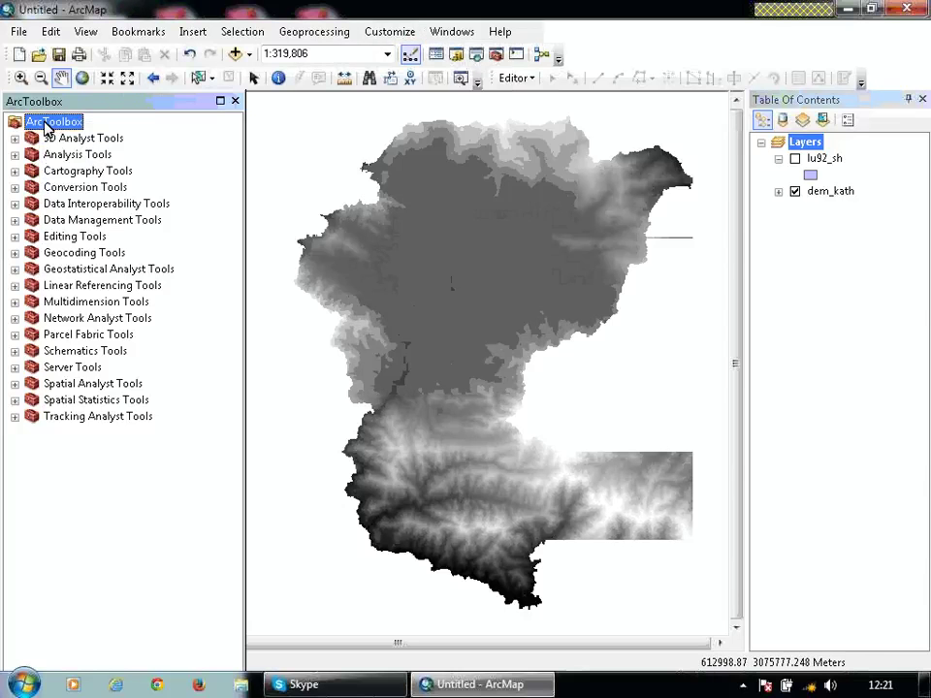
Step: Add the toolbox training.tbx from the tool_box folder to ArcToolbox
right_click(47, 127)
left_click(81, 135)
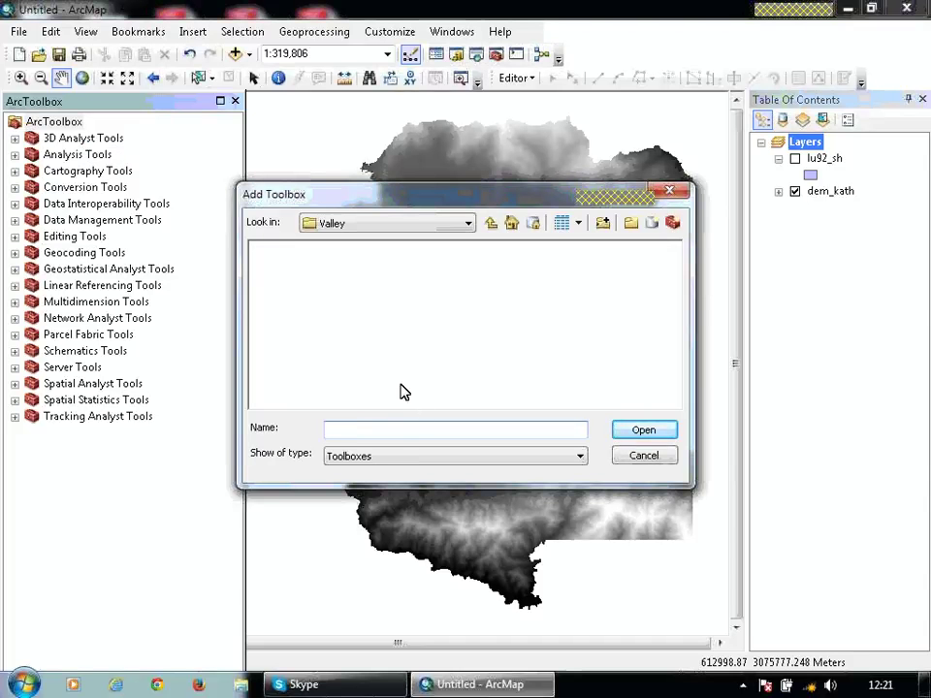
left_click(491, 224)
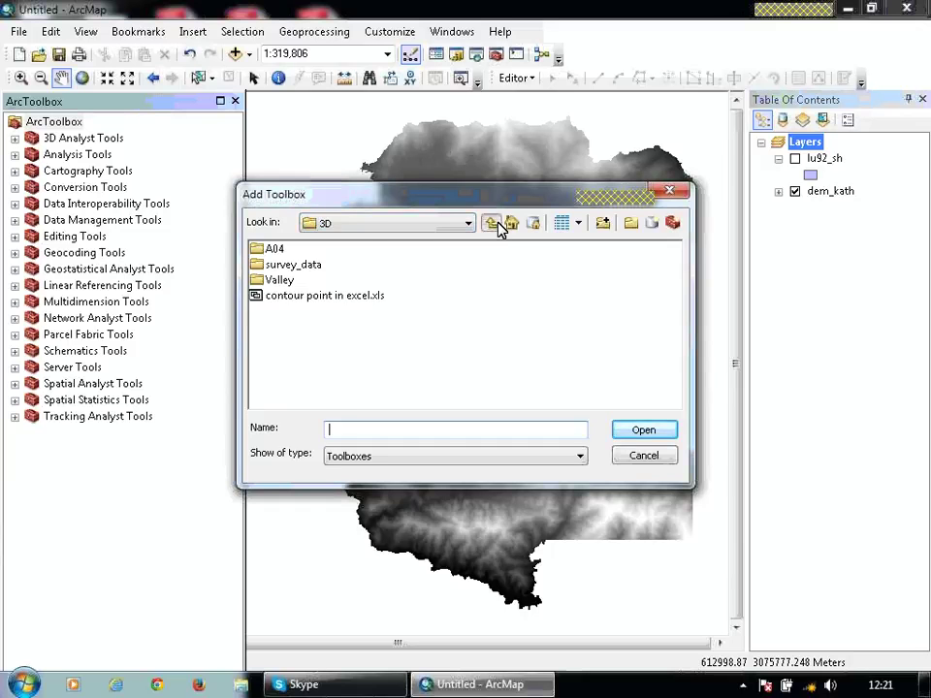
left_click(497, 224)
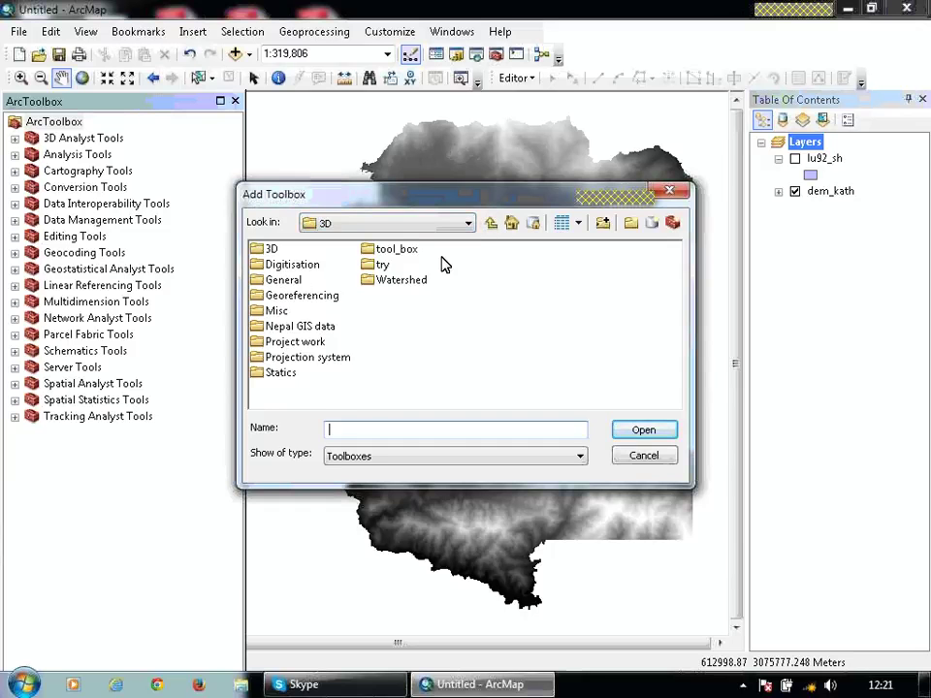
double_click(387, 252)
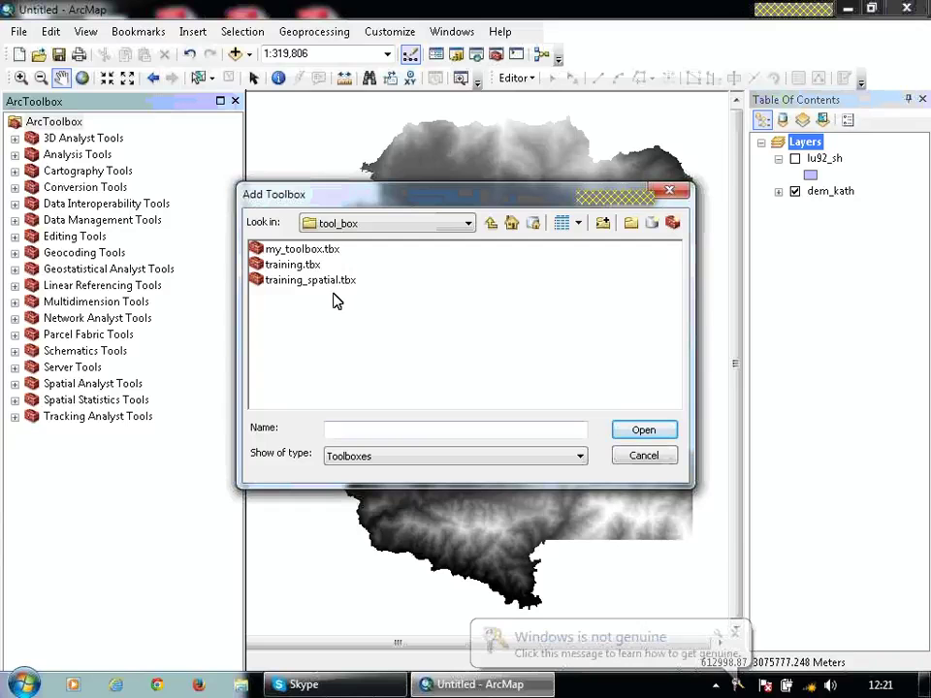
left_click(270, 268)
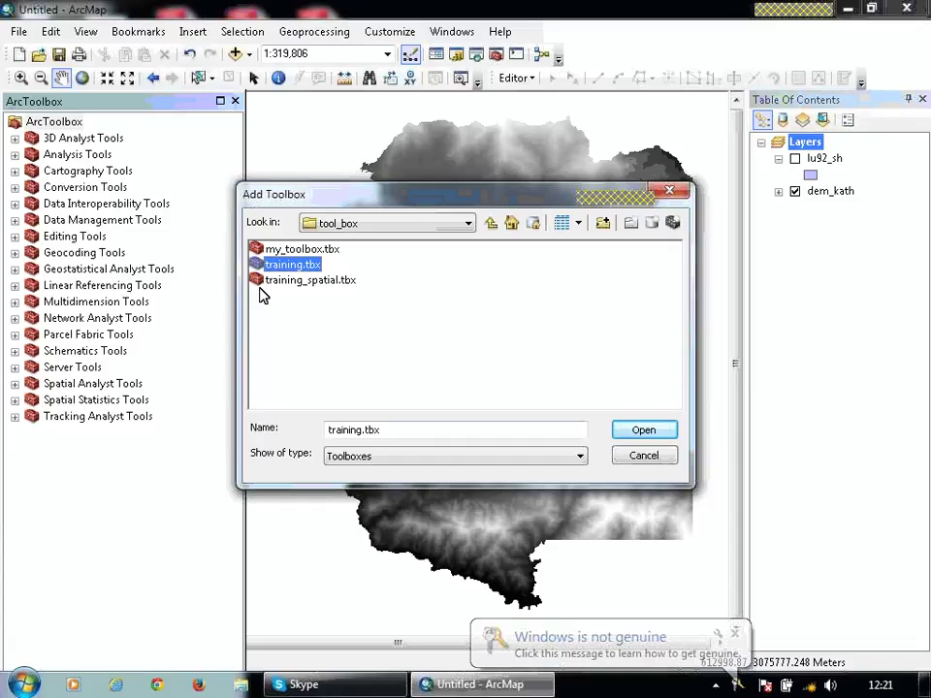
left_click(639, 432)
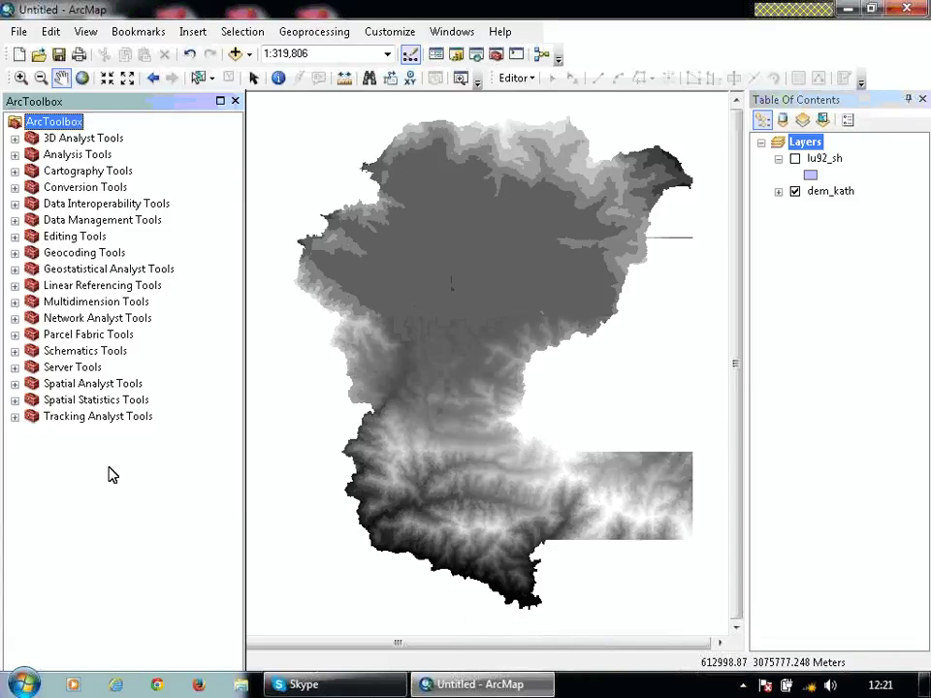
right_click(35, 125)
left_click(111, 528)
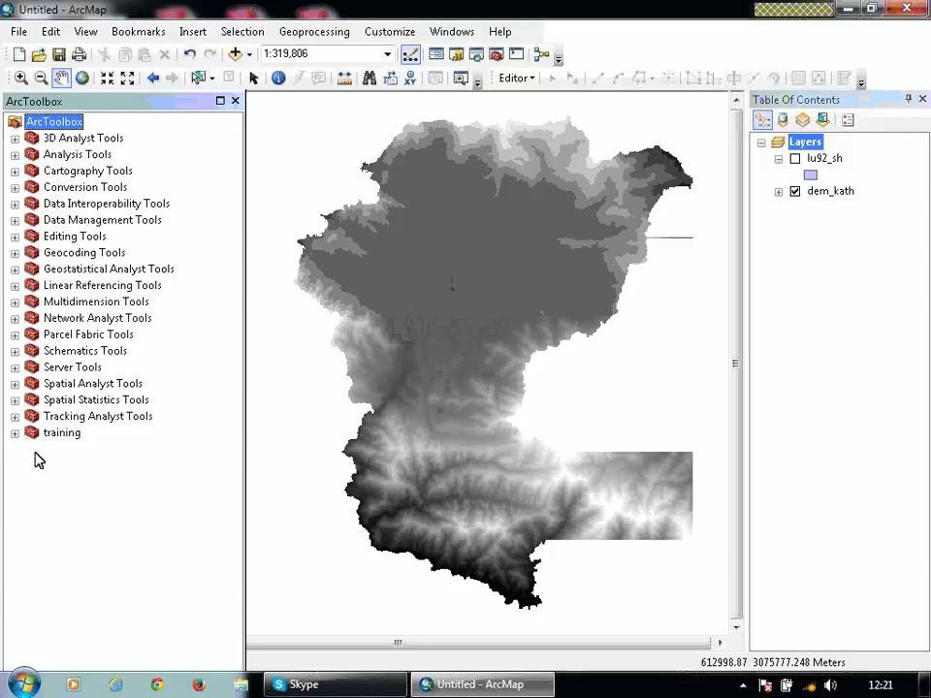
Step: Compare the Raster Surface tools of the 3D Analyst toolbox with the 3d and conversion toolsets of the training toolbox
left_click(14, 434)
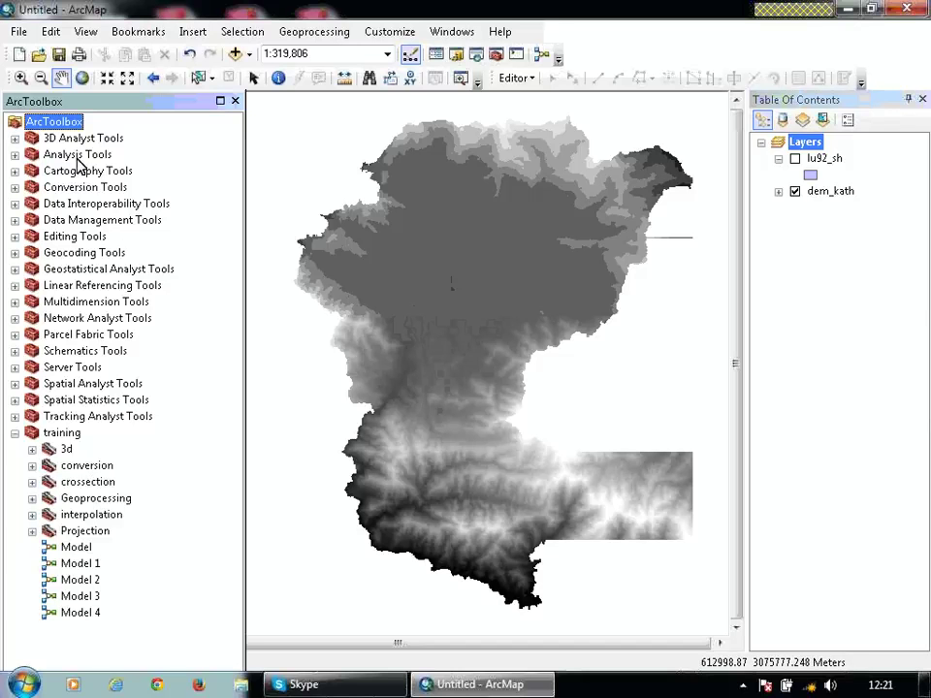
left_click(14, 138)
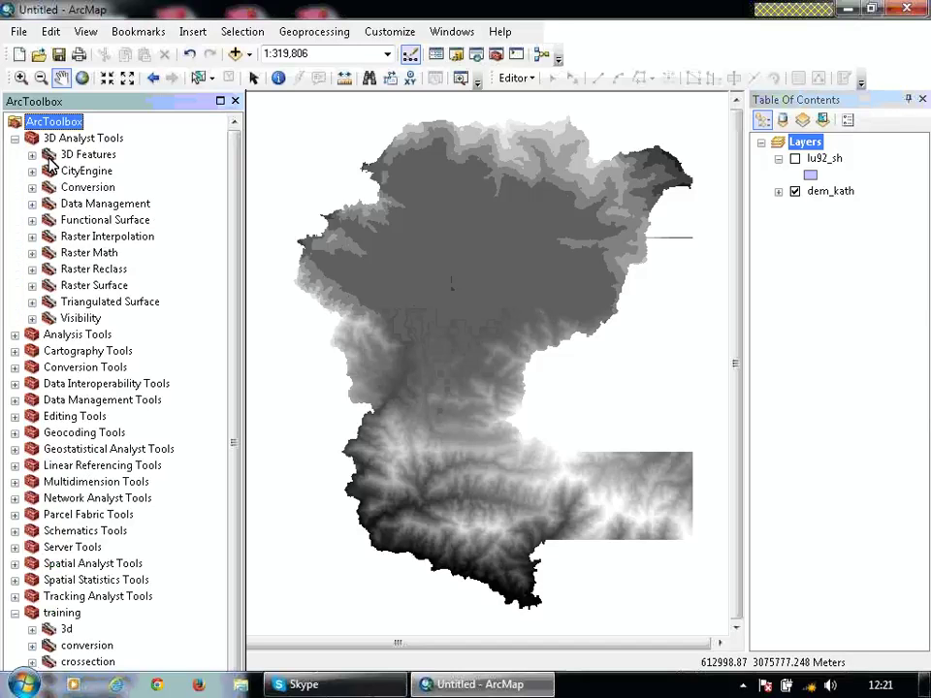
left_click(32, 285)
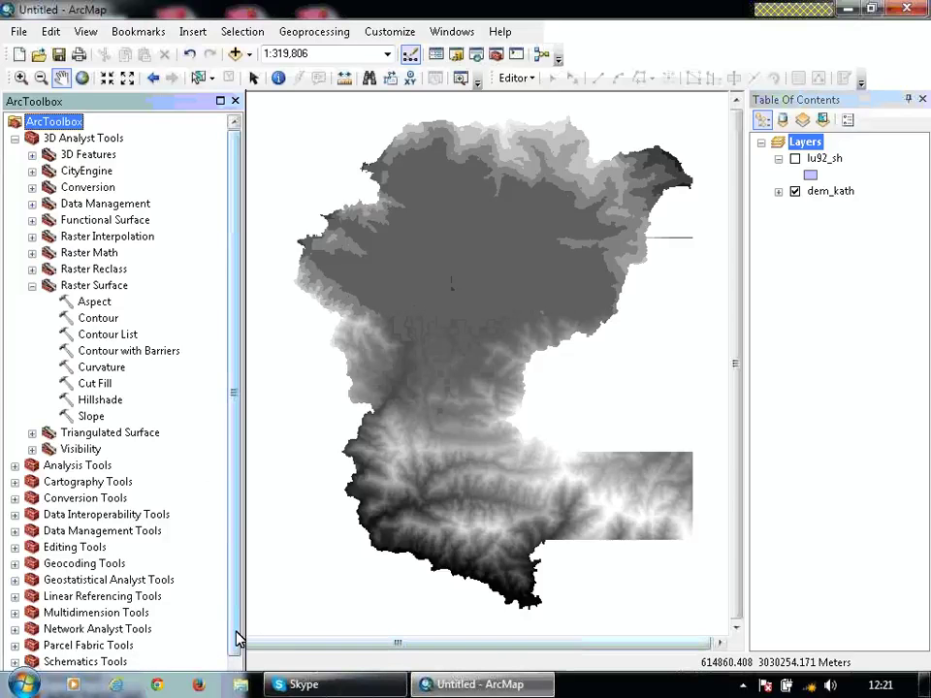
scroll(240, 669, "down", 1)
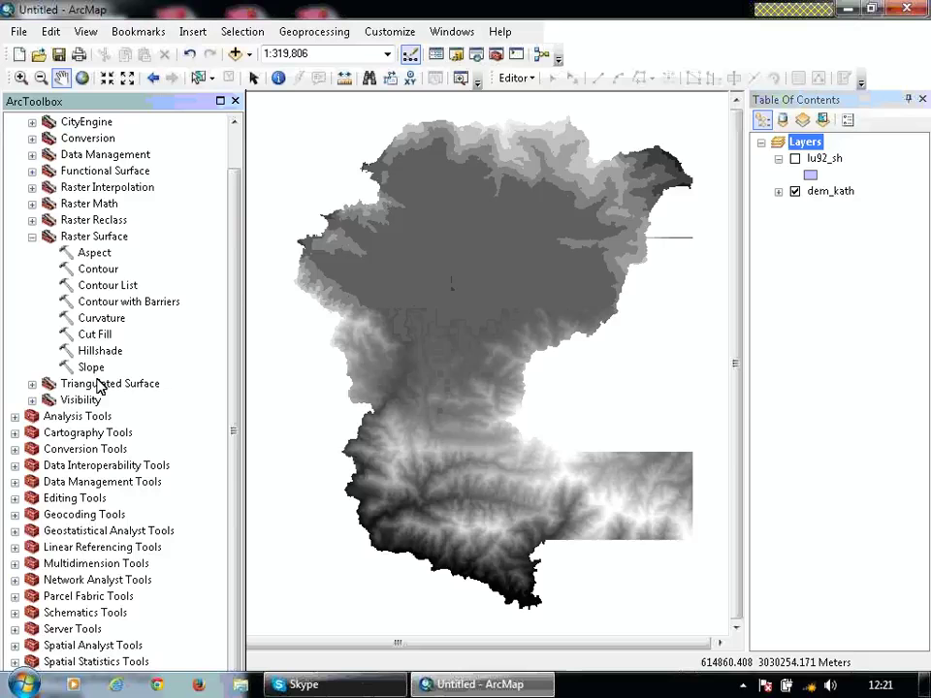
left_click(32, 236)
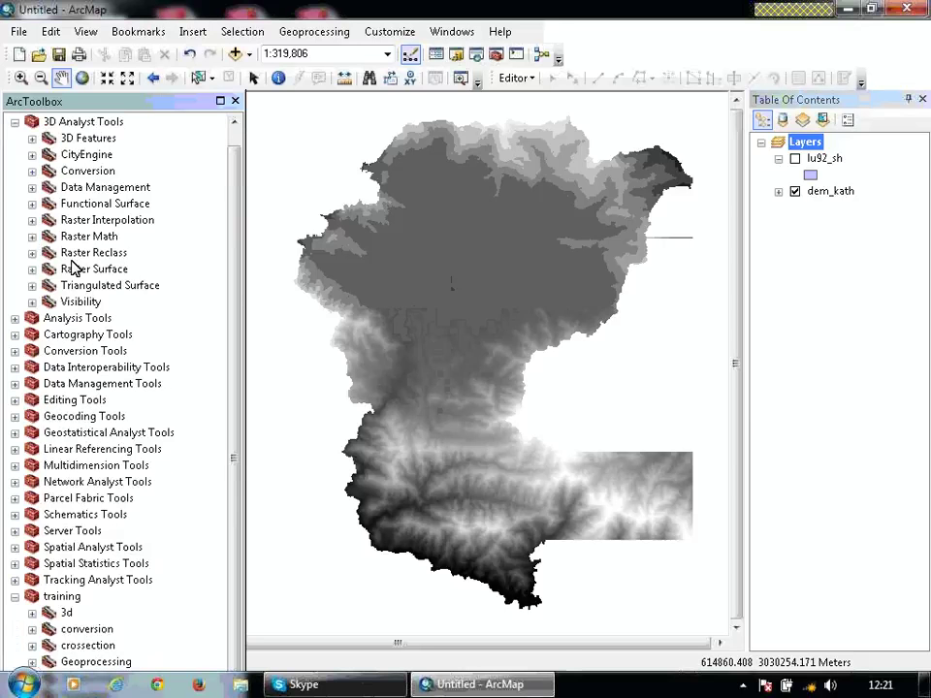
left_click(14, 119)
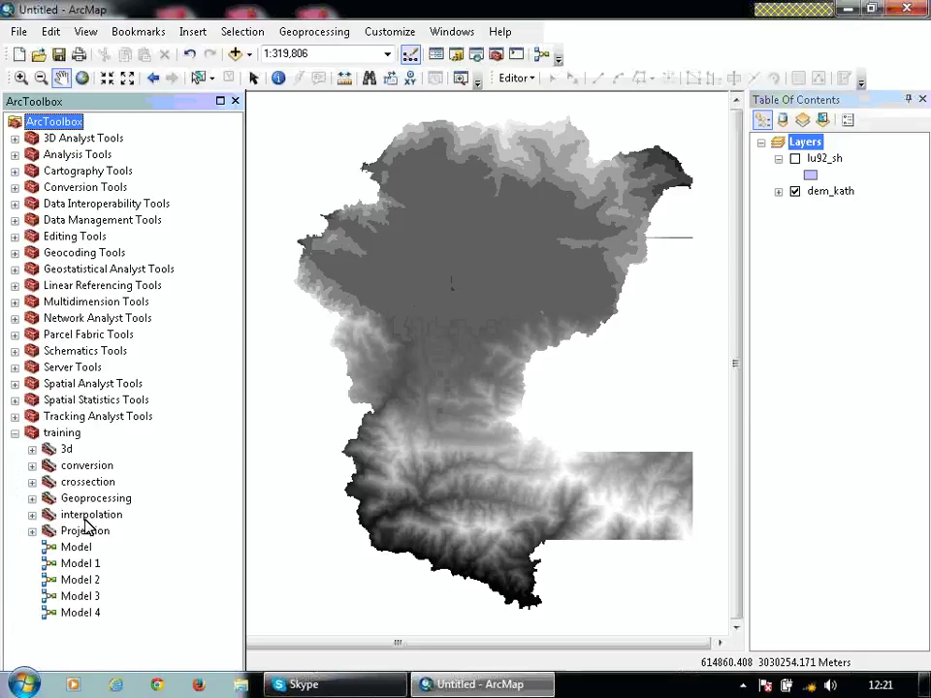
left_click(32, 449)
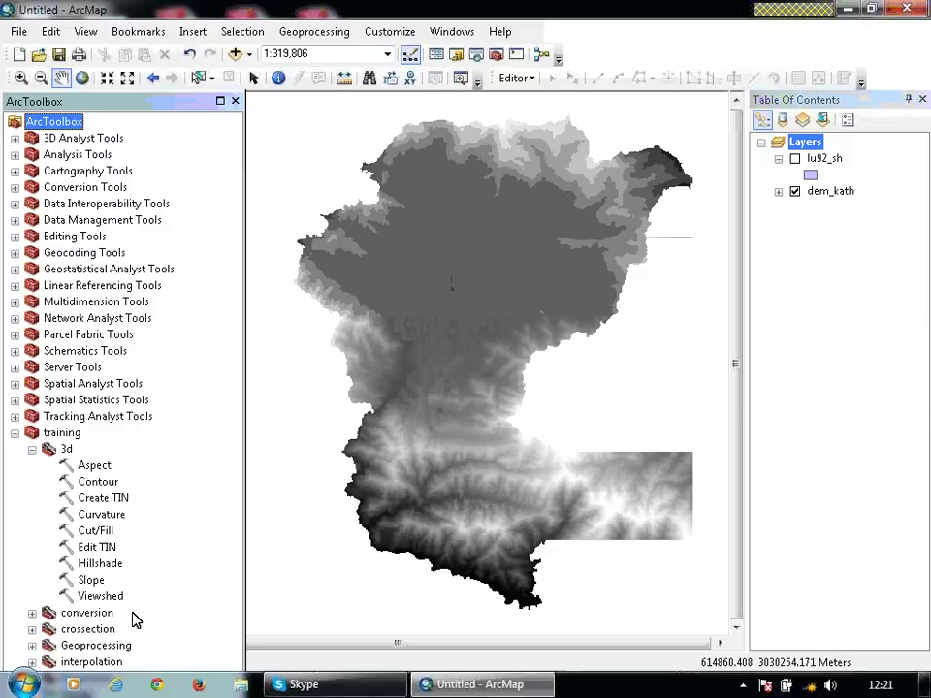
left_click(32, 449)
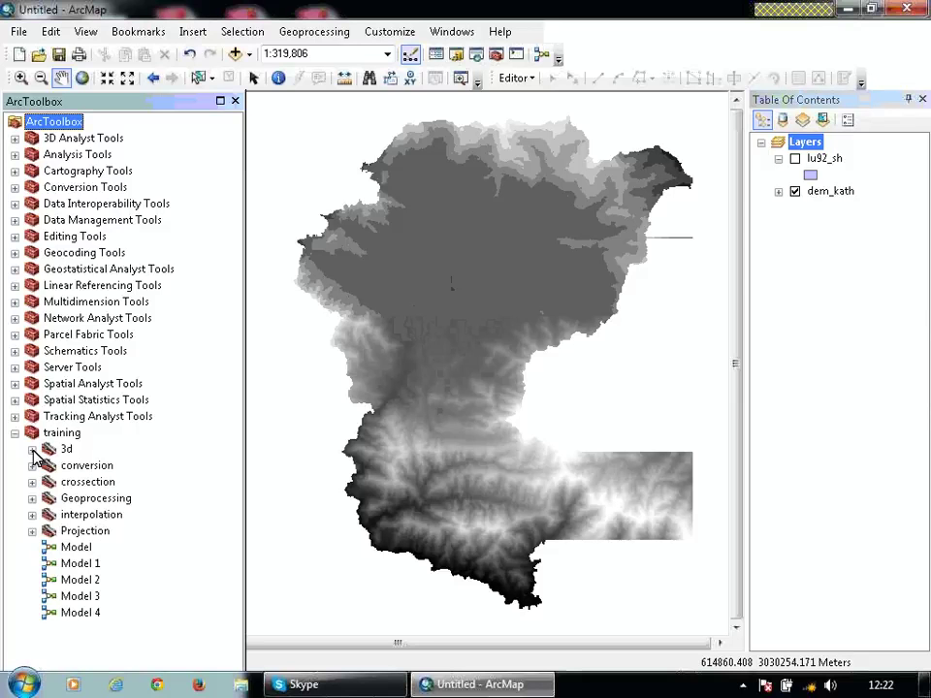
left_click(32, 466)
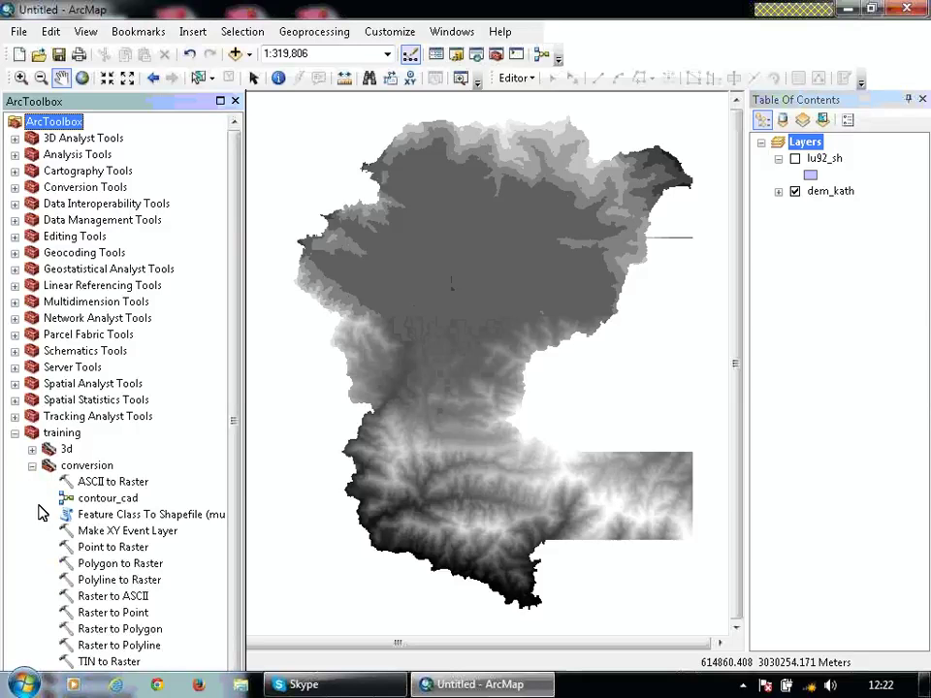
left_click(32, 466)
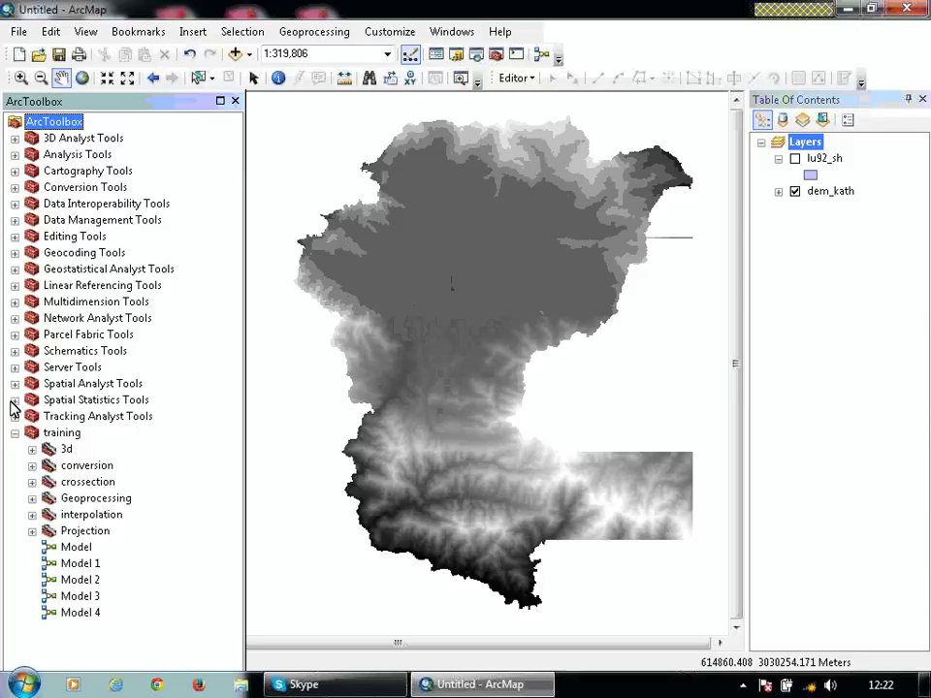
left_click(84, 221)
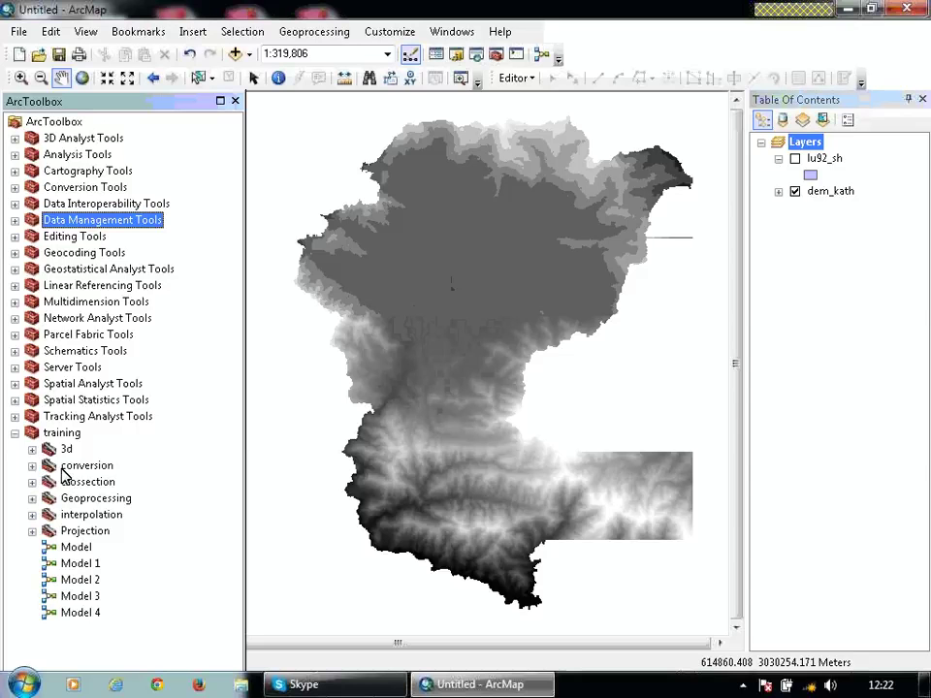
Step: Run the Slope tool from the training toolbox's 3d toolset on dem_kath, keeping degrees and a Z factor of 1
left_click(32, 450)
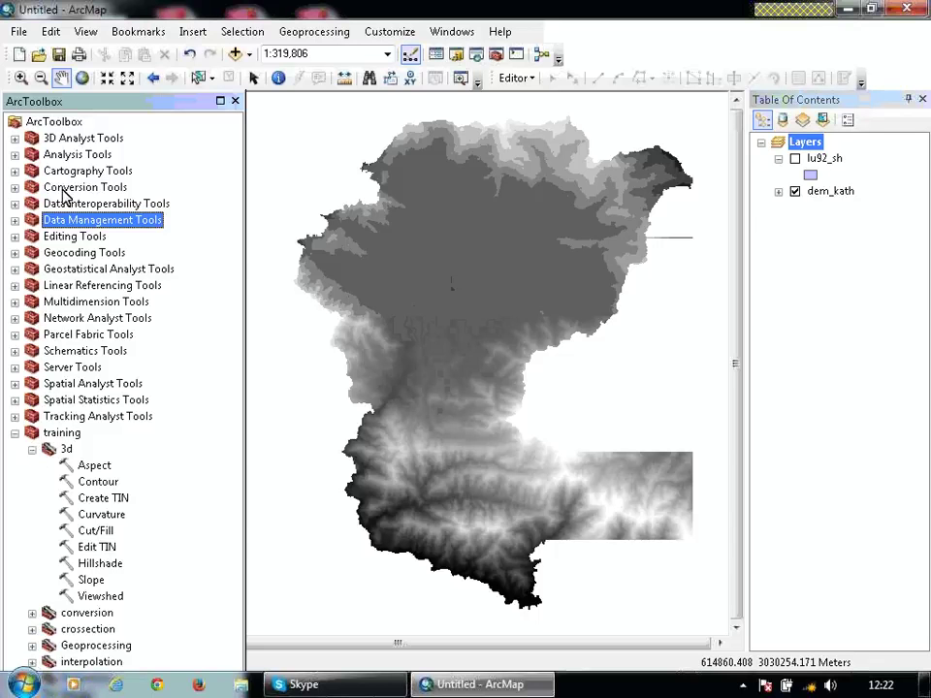
left_click(85, 581)
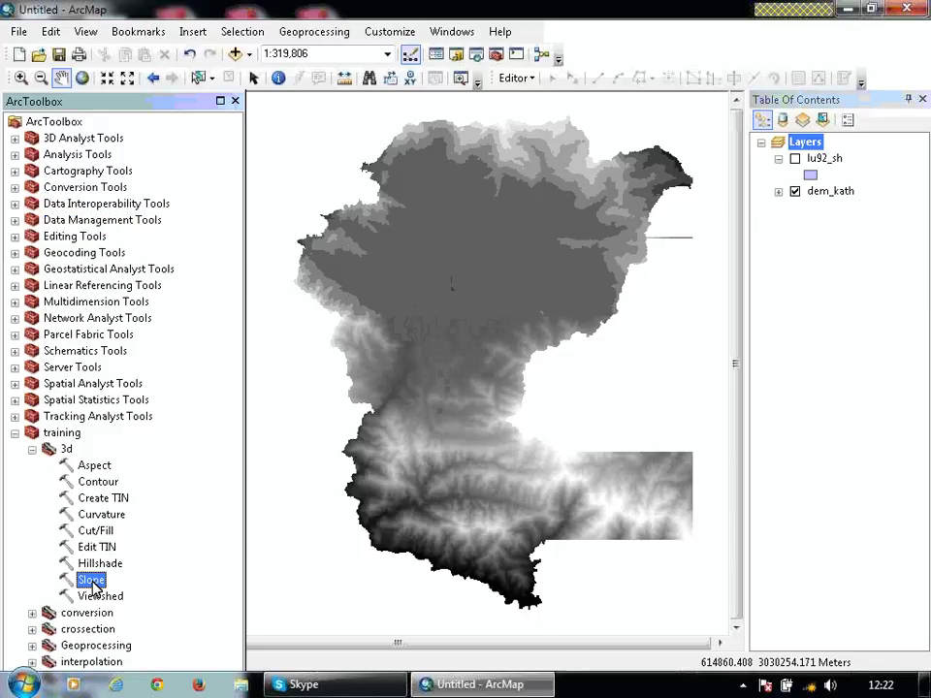
double_click(91, 580)
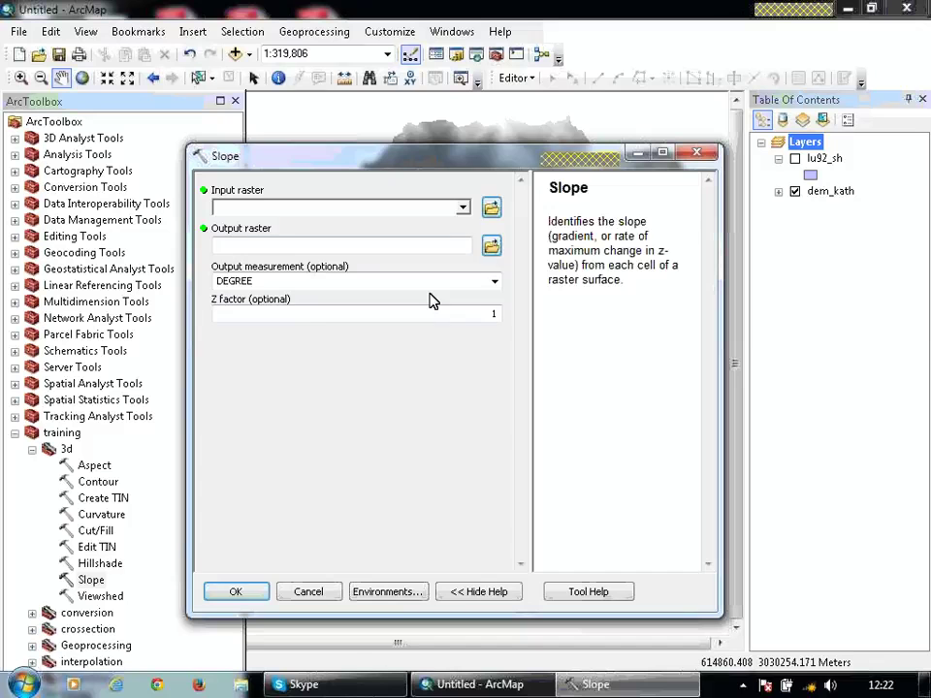
left_click(463, 210)
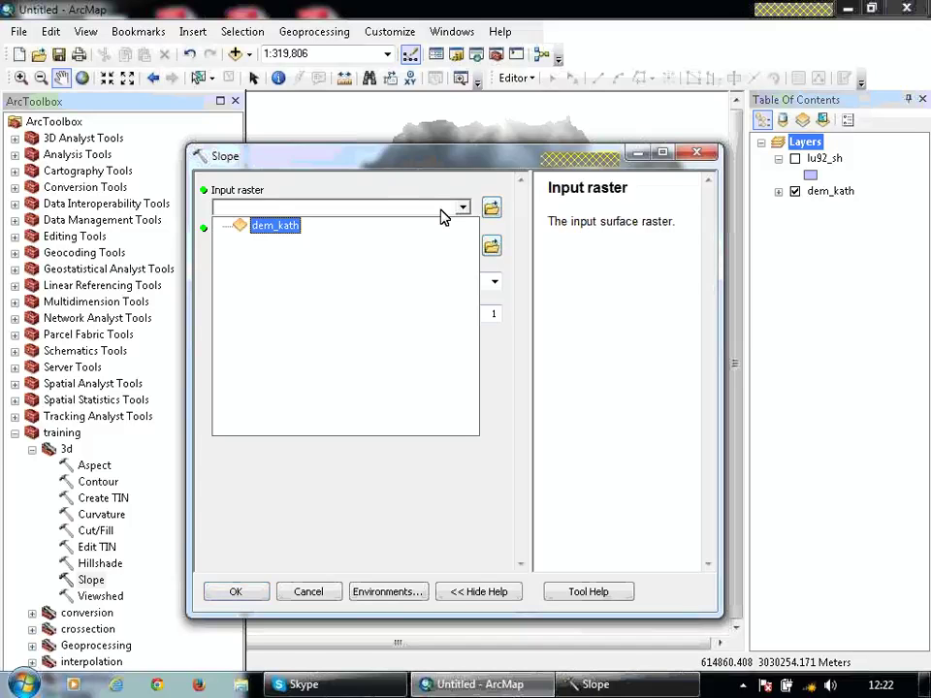
left_click(279, 226)
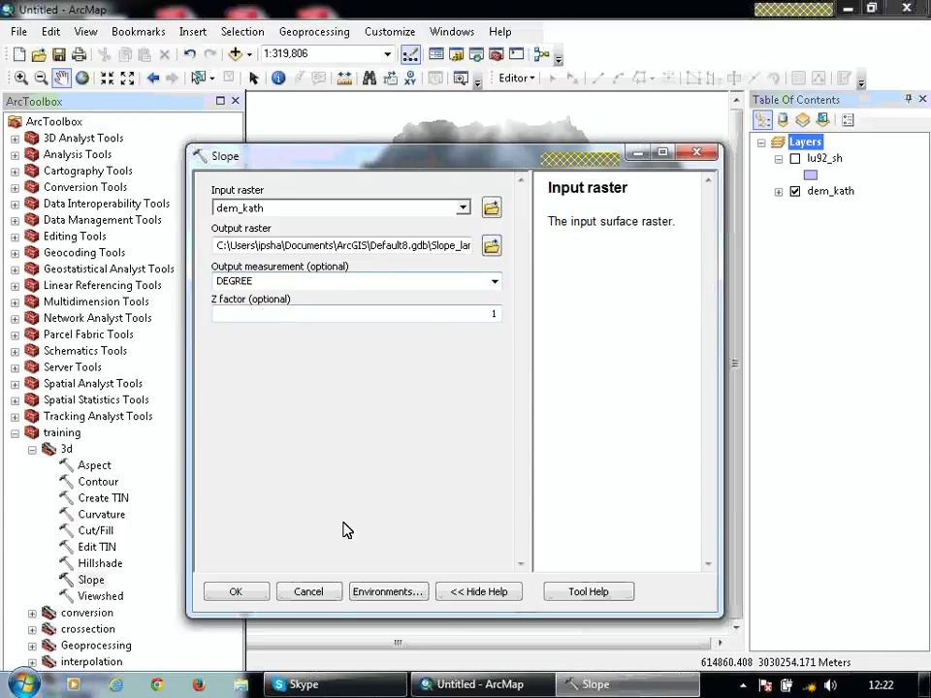
left_click(237, 594)
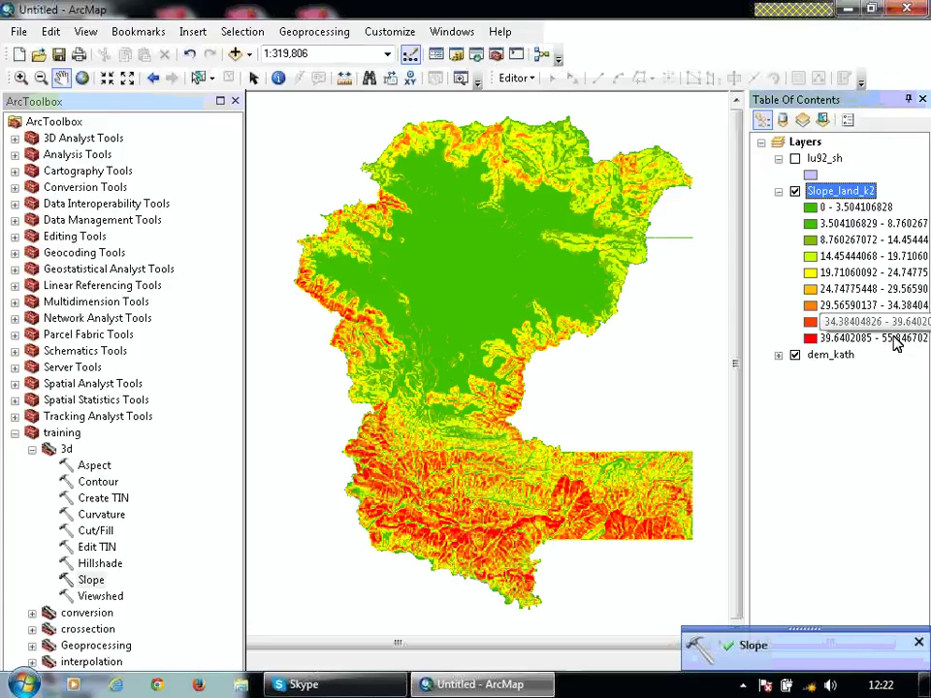
Step: Reposition the map view so the new slope raster of the valley can be inspected
right_click(842, 364)
left_click(820, 510)
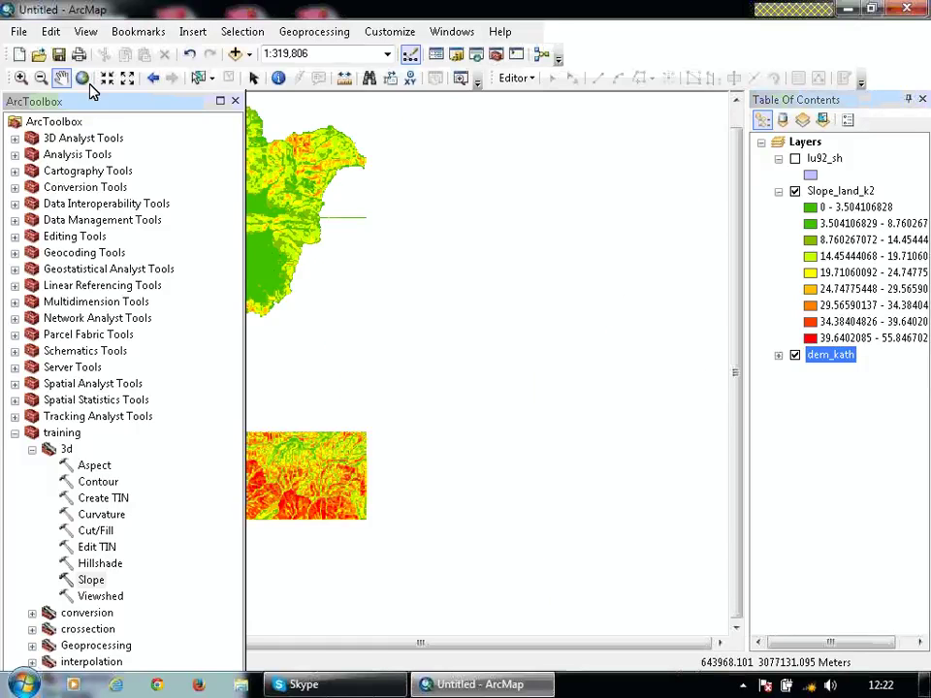
left_click_drag(305, 214, 401, 233)
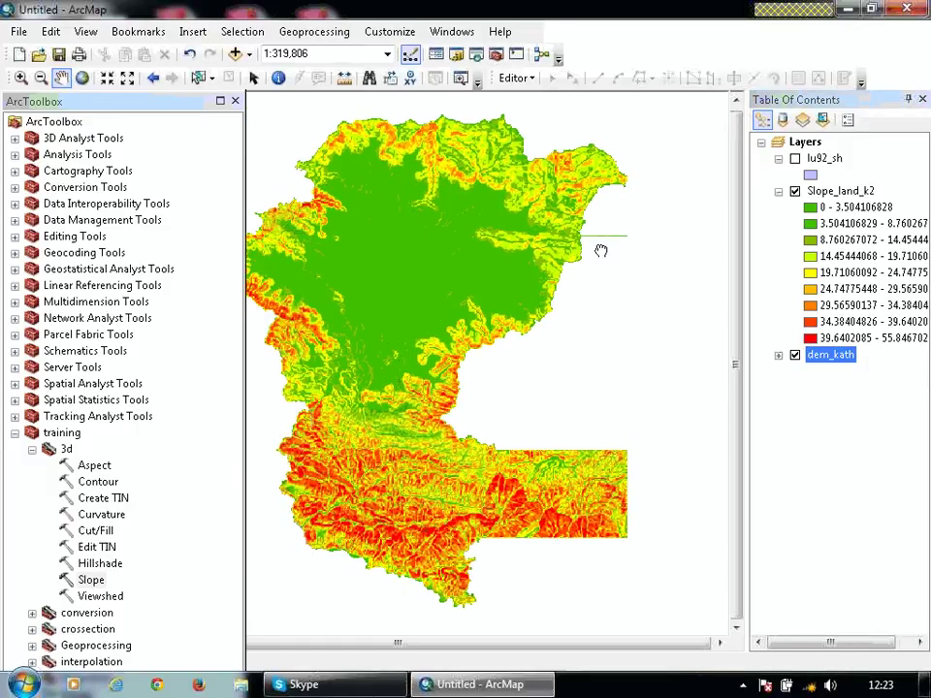
Step: Collapse the 3d toolset and review the toolsets and models contained in the training toolbox
left_click(32, 449)
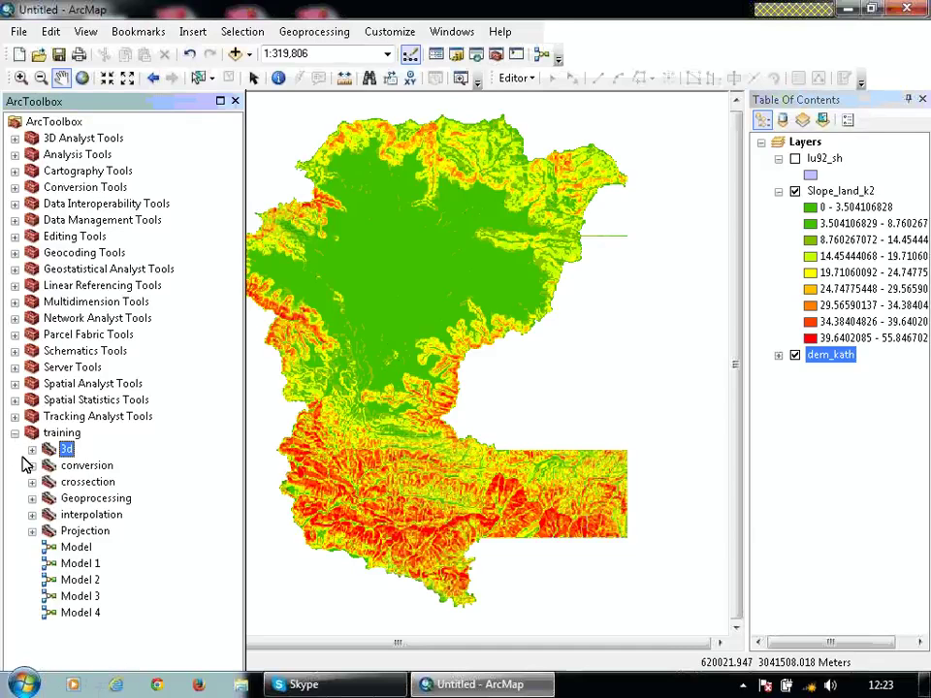
left_click(15, 434)
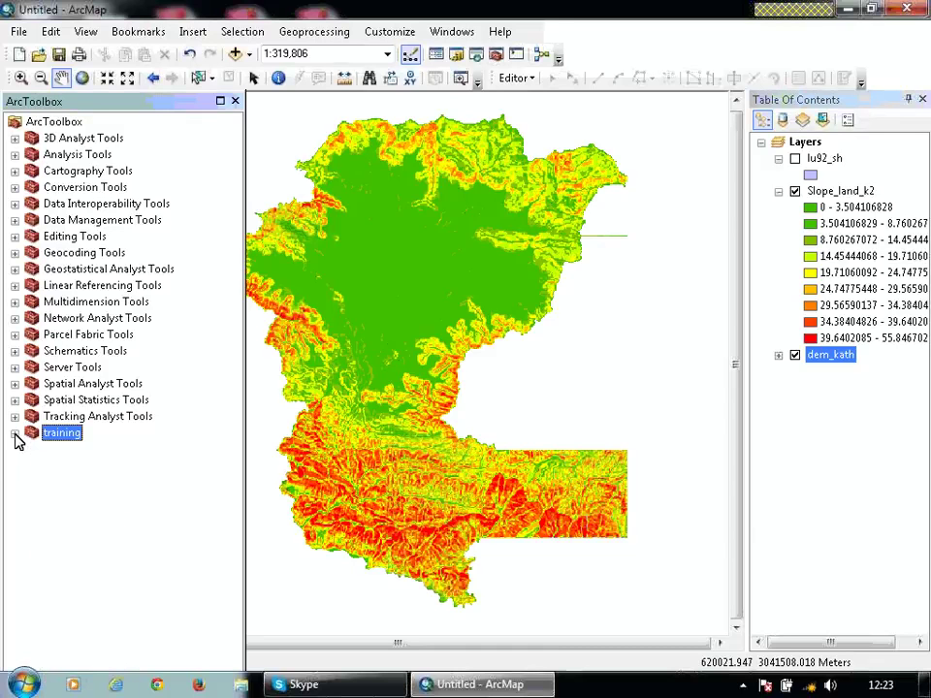
left_click(15, 435)
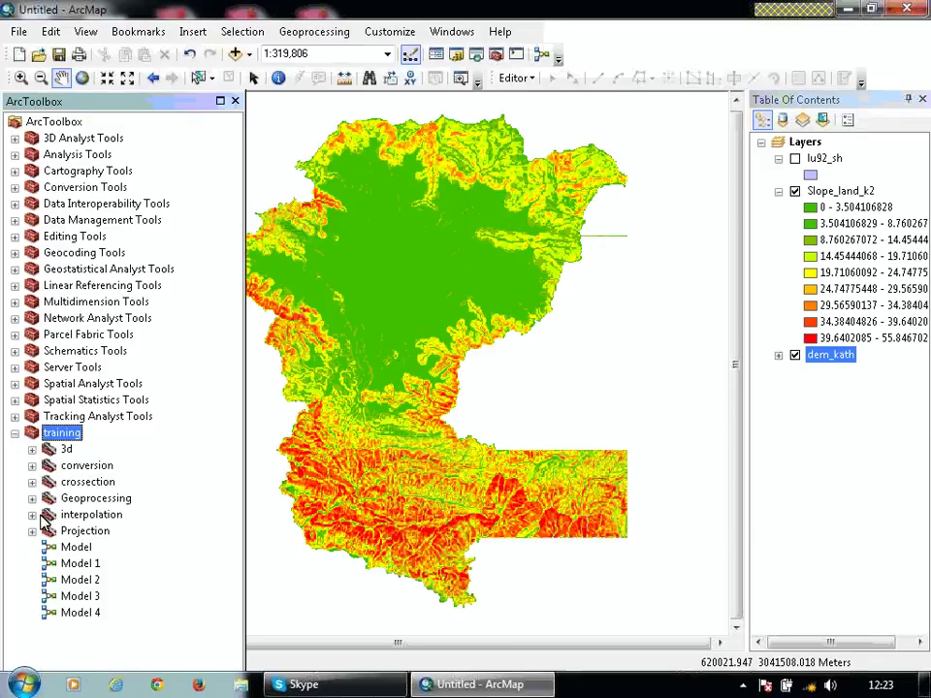
Step: Look over the tools in the training toolbox's conversion toolset and collapse the training toolbox
left_click(32, 466)
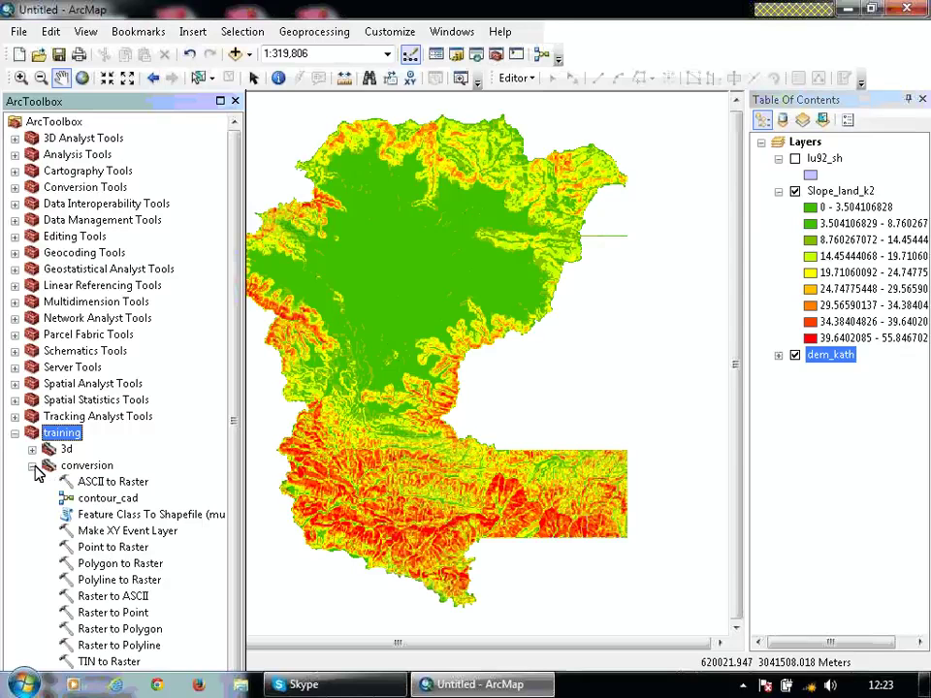
left_click(32, 466)
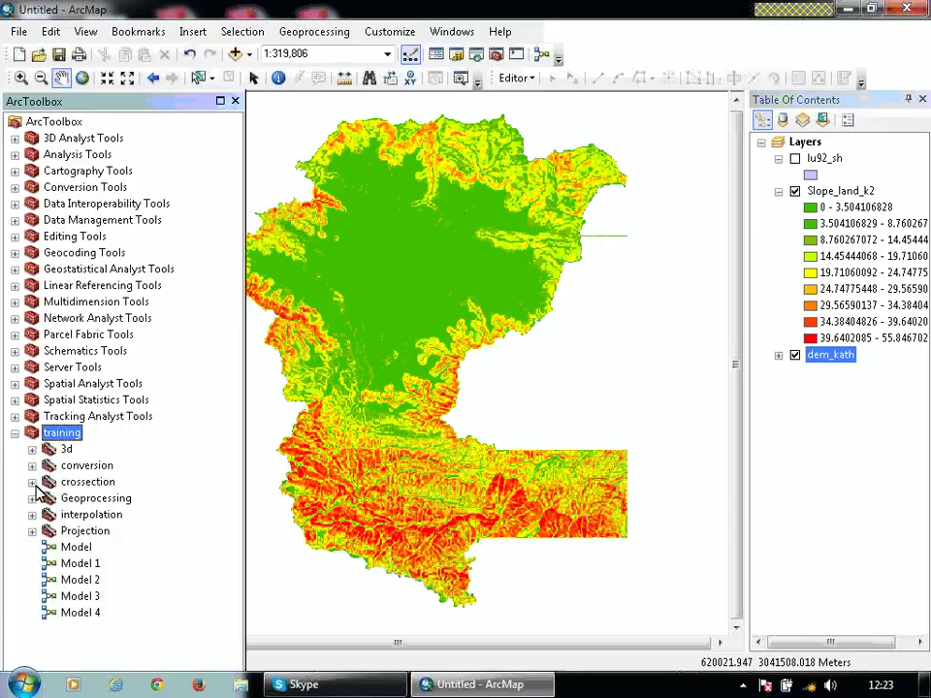
left_click(16, 433)
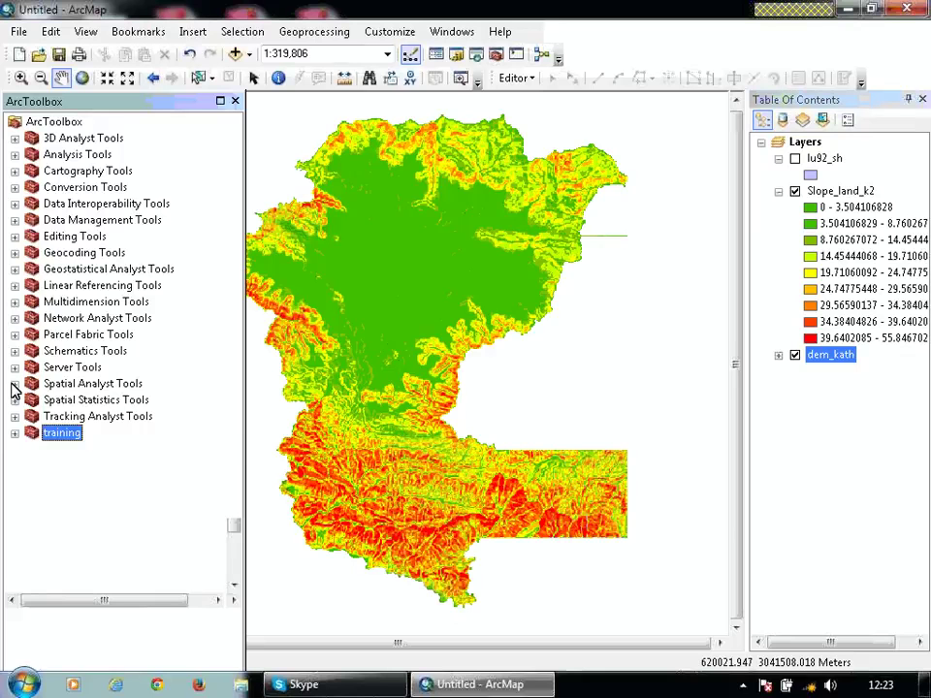
Step: Open the Reclassify tool from the Raster Reclass toolset of 3D Analyst Tools and maximize its window
left_click(15, 139)
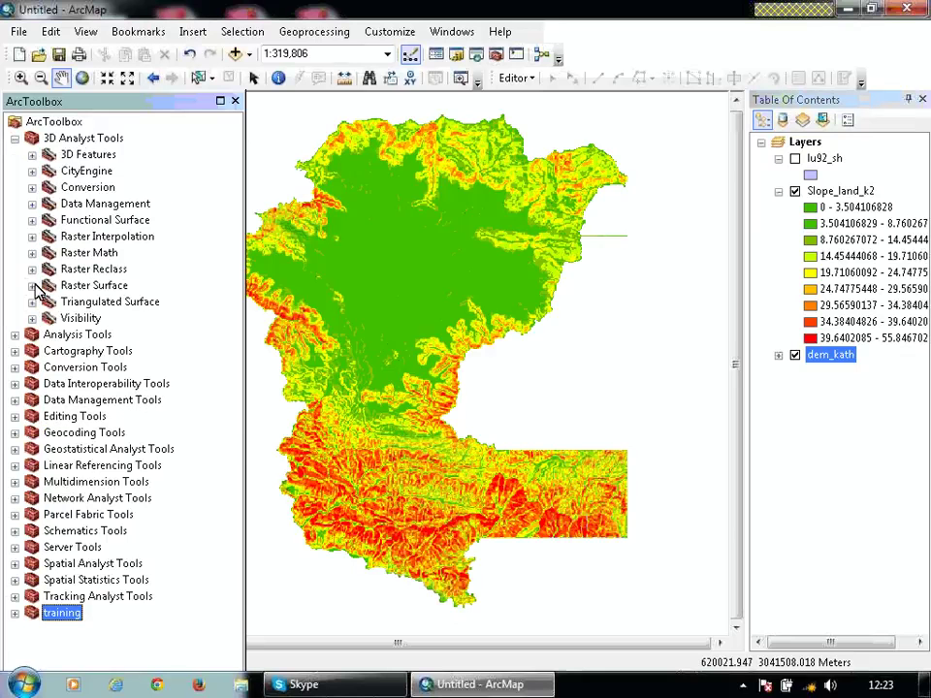
left_click(33, 287)
left_click(30, 290)
left_click(32, 270)
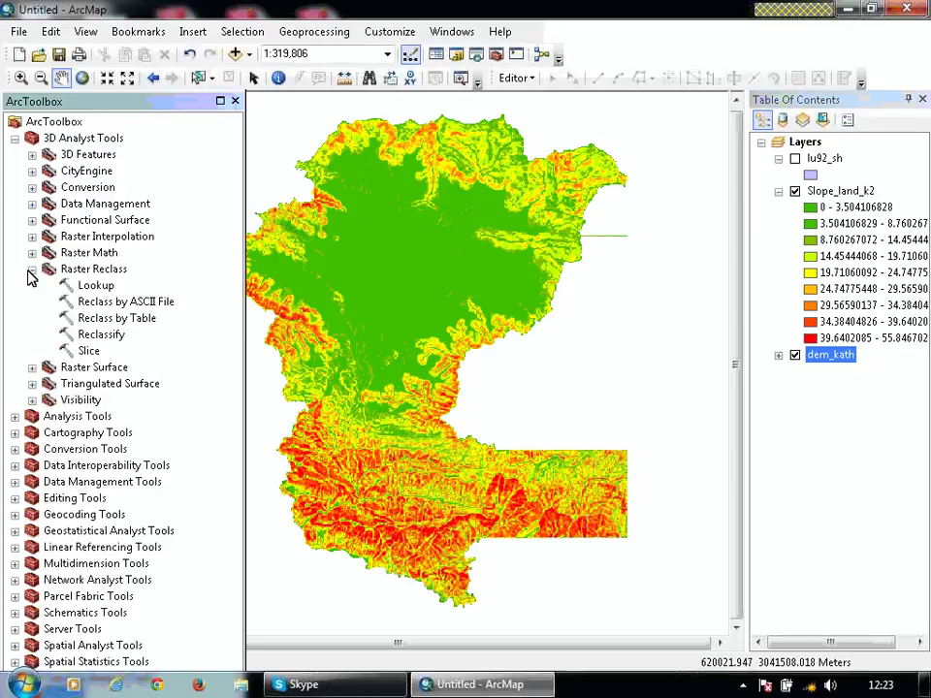
double_click(105, 337)
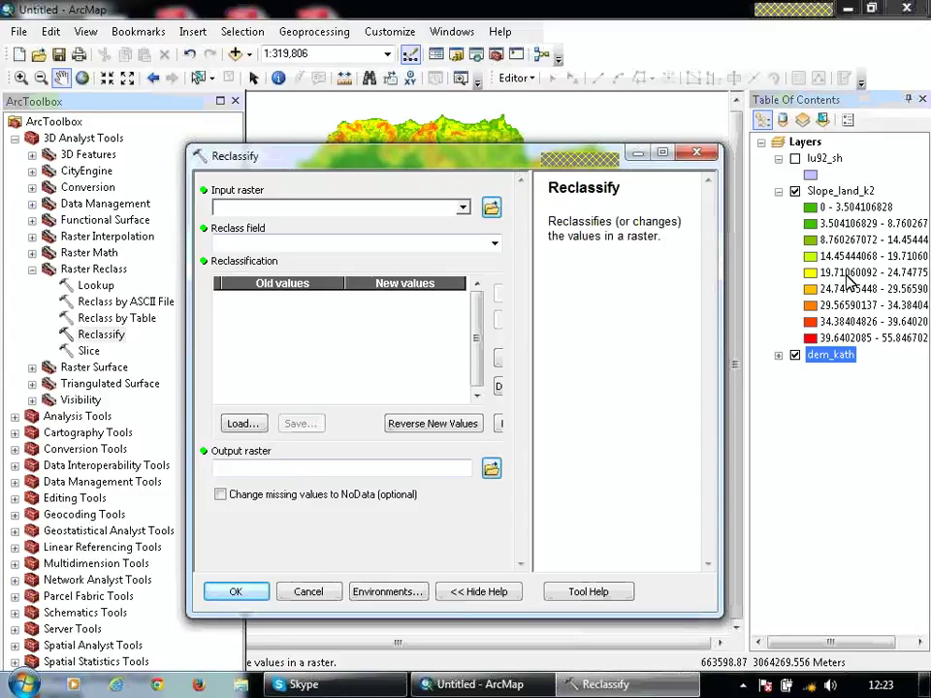
left_click(662, 153)
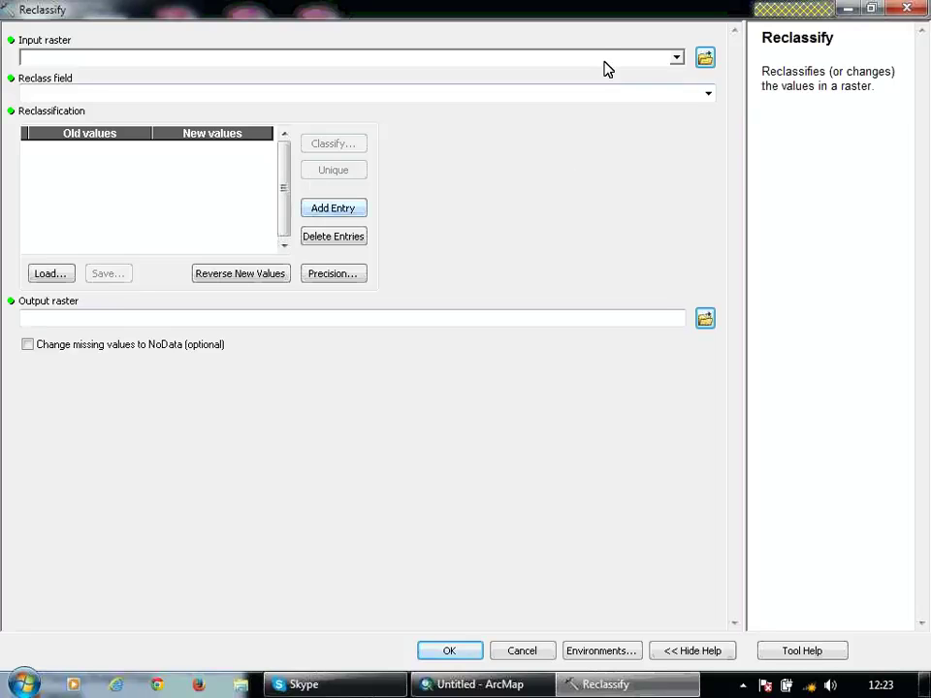
Step: Set Slope_land_k2 as the input raster for Reclassify, keeping Value as the reclass field
left_click(676, 58)
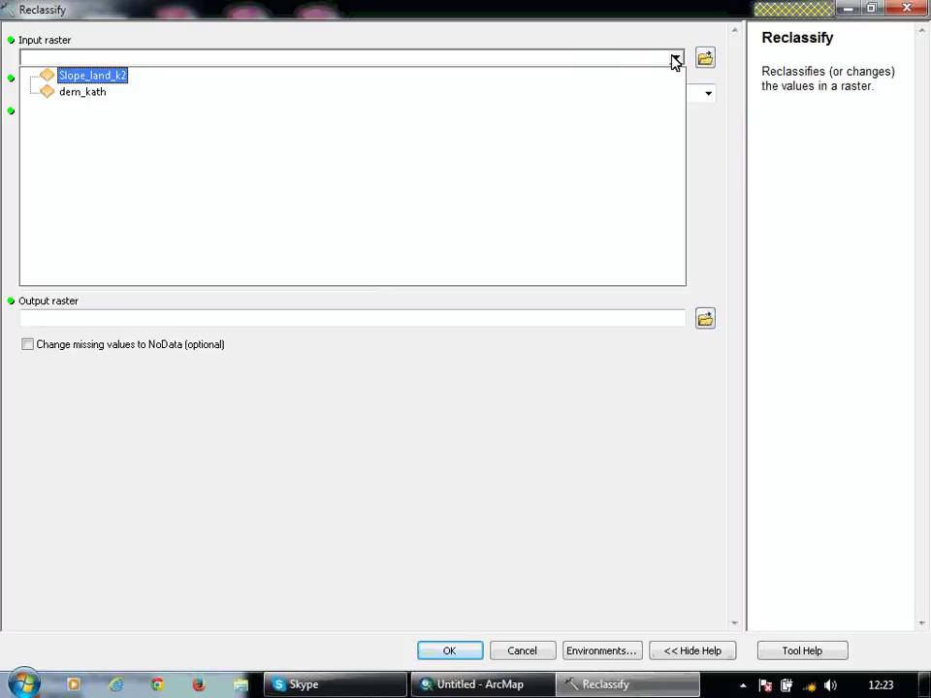
left_click(97, 75)
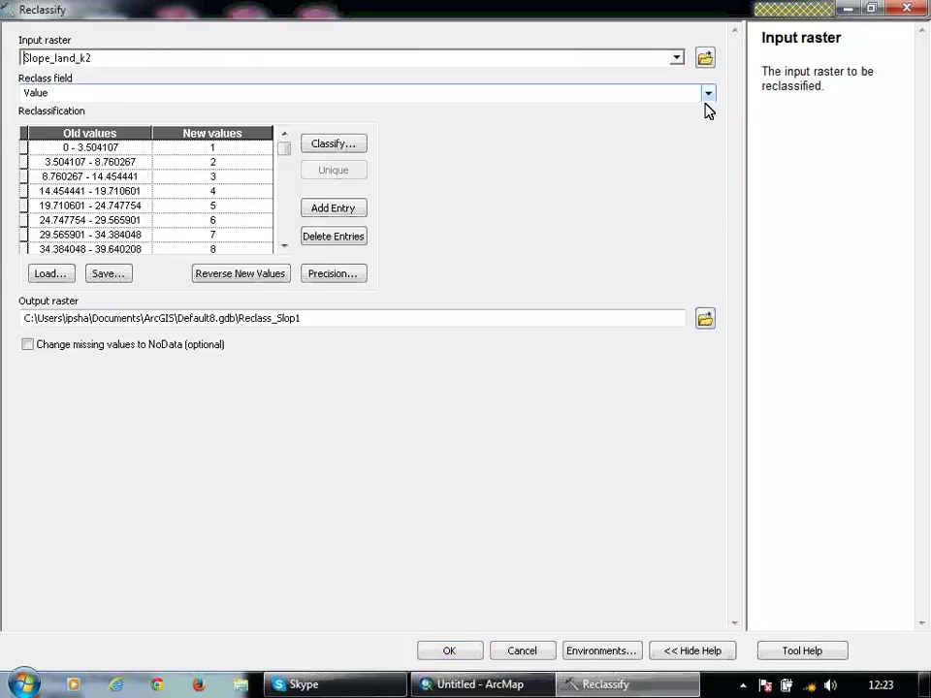
left_click(709, 94)
left_click(707, 94)
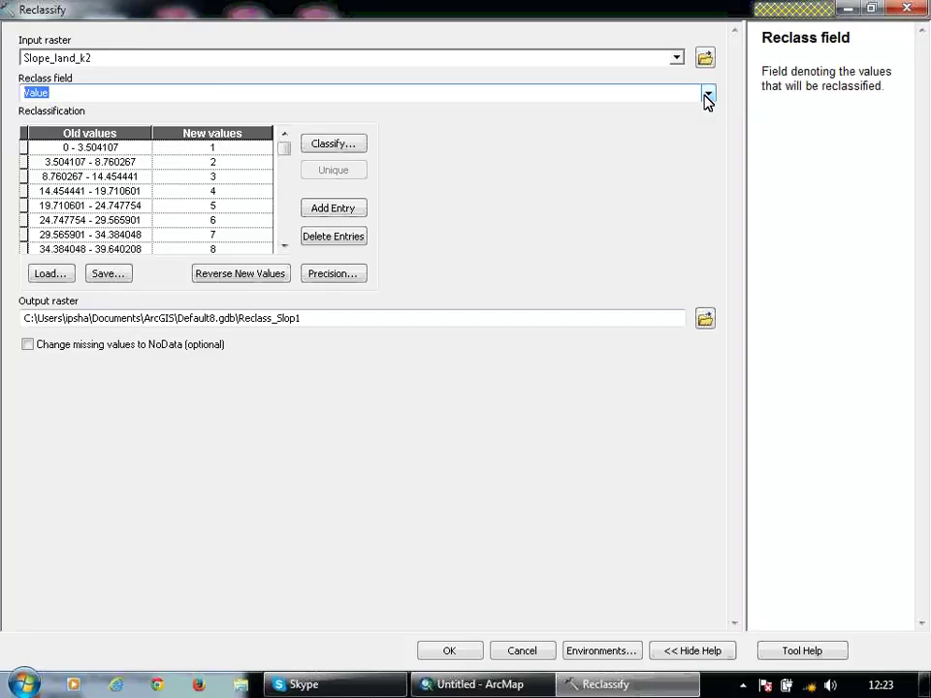
Step: Classify the slope values into 4 classes with manual break values of 10, 20 and 30, keeping the maximum as the last break
left_click(331, 142)
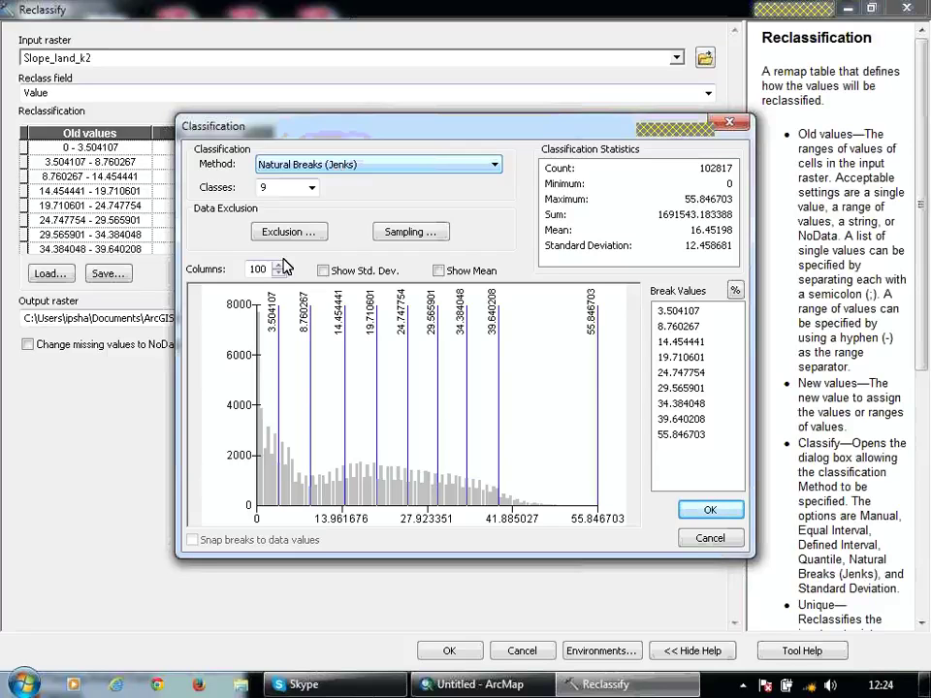
left_click(312, 188)
left_click(289, 216)
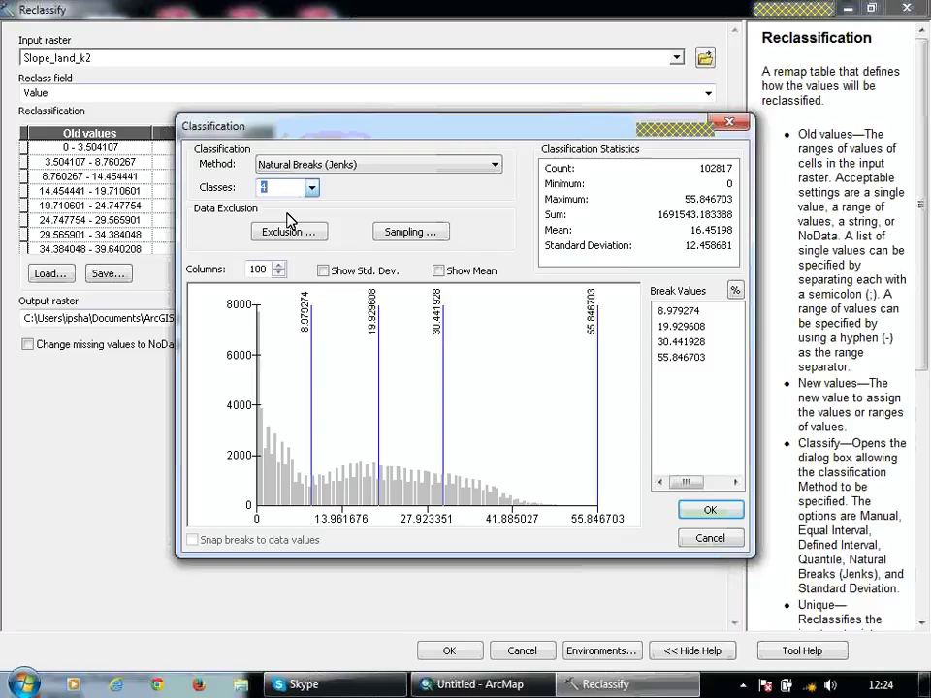
left_click(685, 311)
type("10")
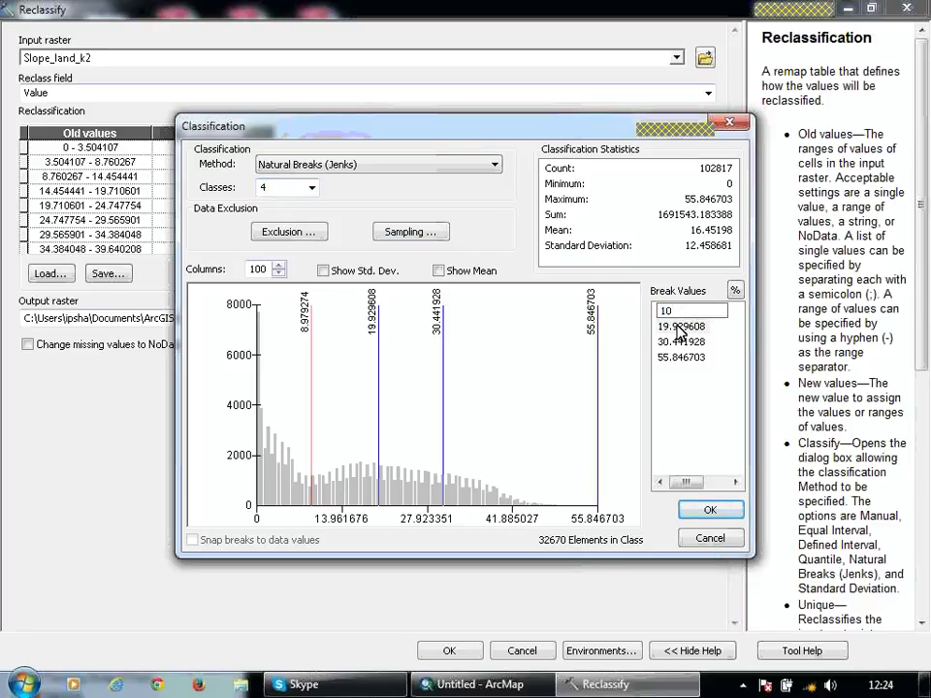
left_click(680, 328)
type("2")
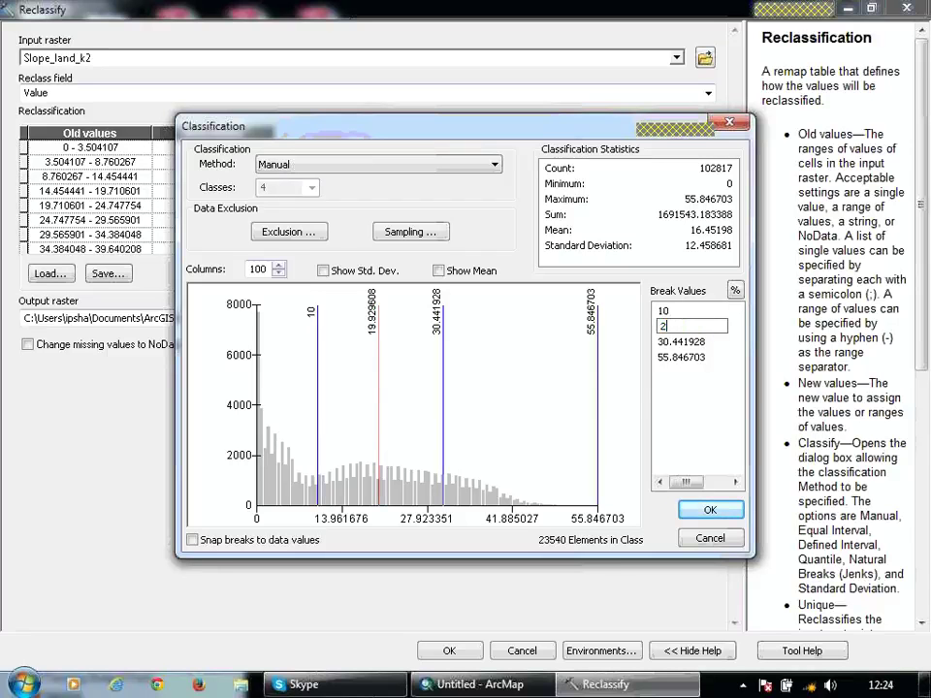
type("0")
left_click(660, 342)
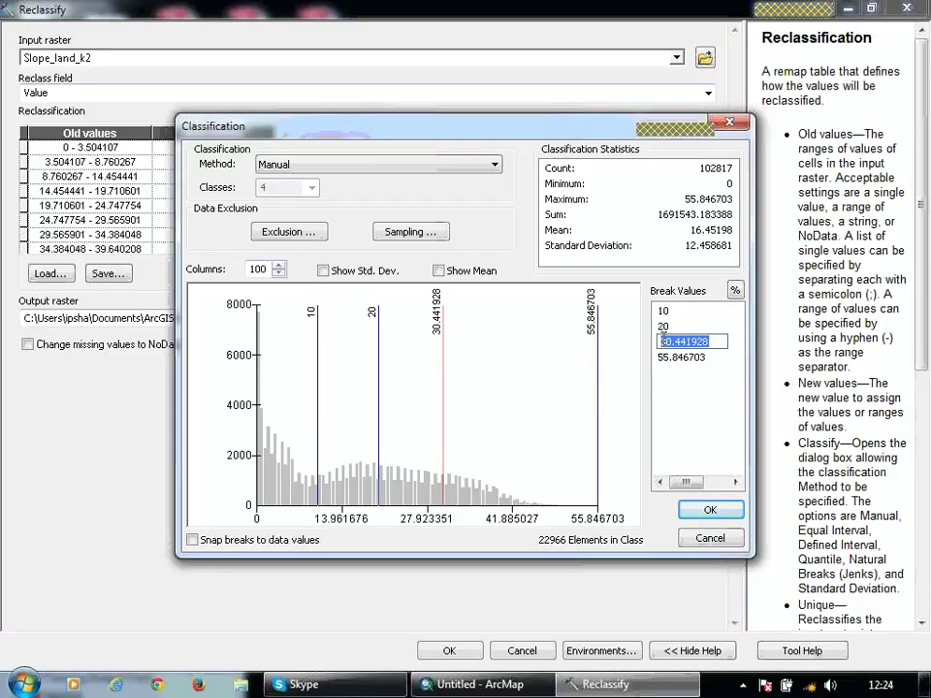
type("30")
left_click(690, 385)
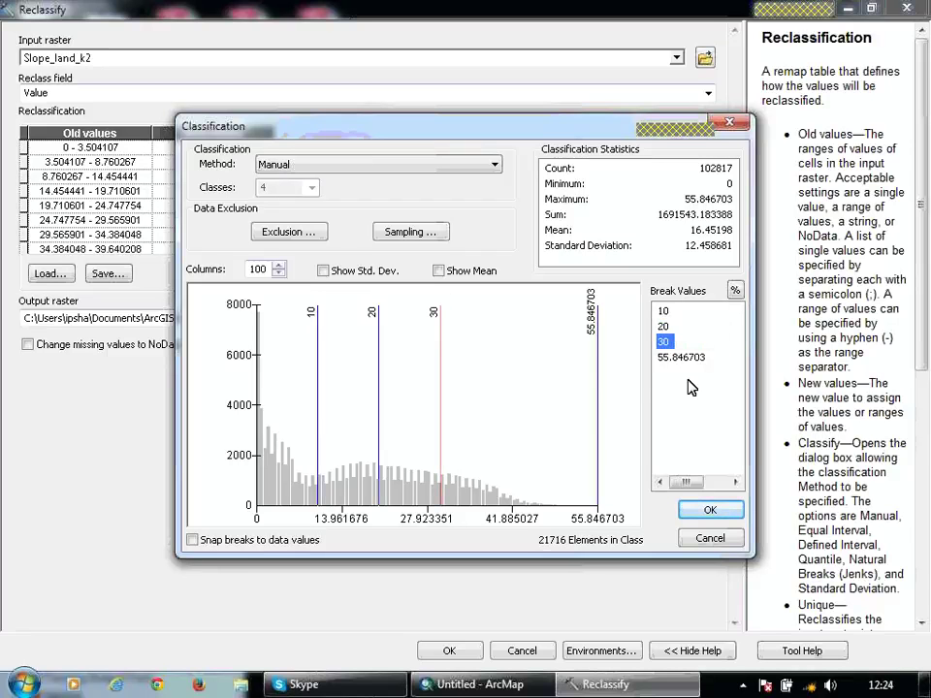
left_click(710, 510)
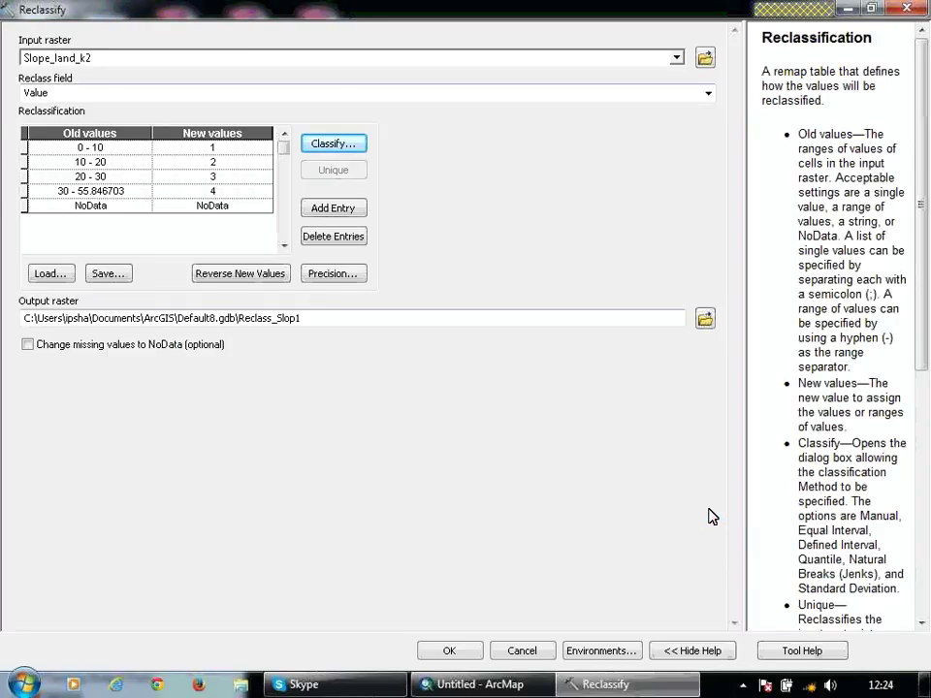
Step: Assign new values 10, 5, 1 and 0 to the four ascending slope ranges and 0 to NoData, and run the reclassification
left_click(212, 148)
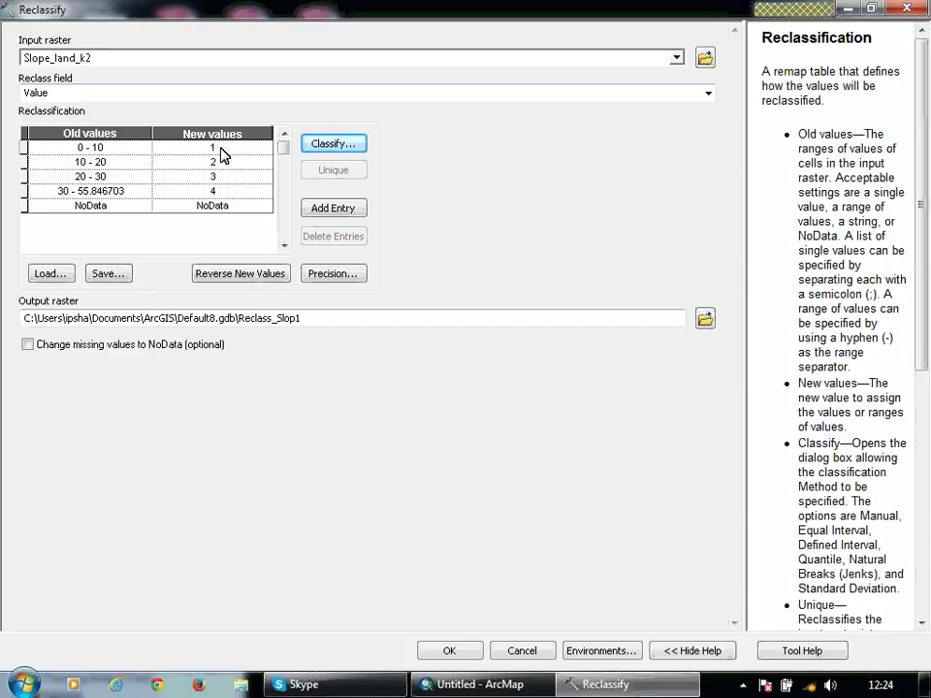
type("0")
left_click(218, 163)
type("5")
left_click(214, 182)
double_click(214, 178)
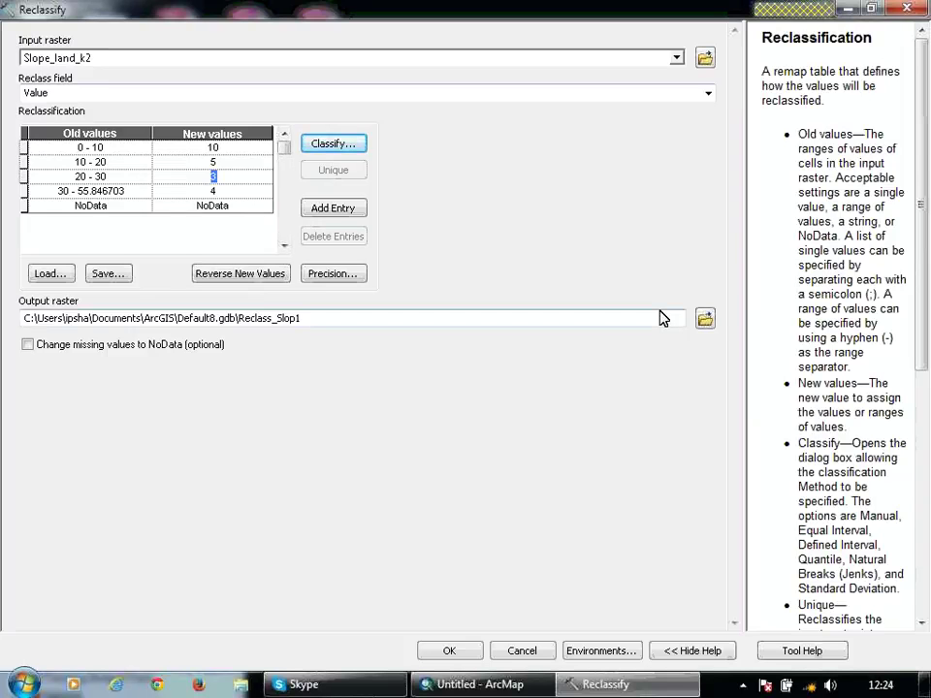
type("1")
left_click(221, 191)
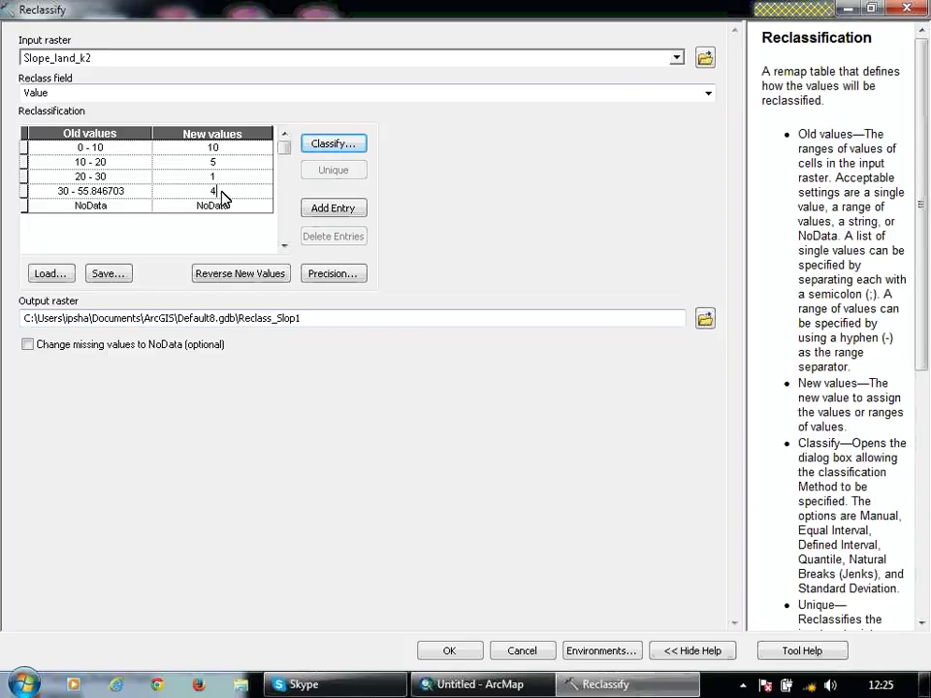
type("0")
left_click(204, 206)
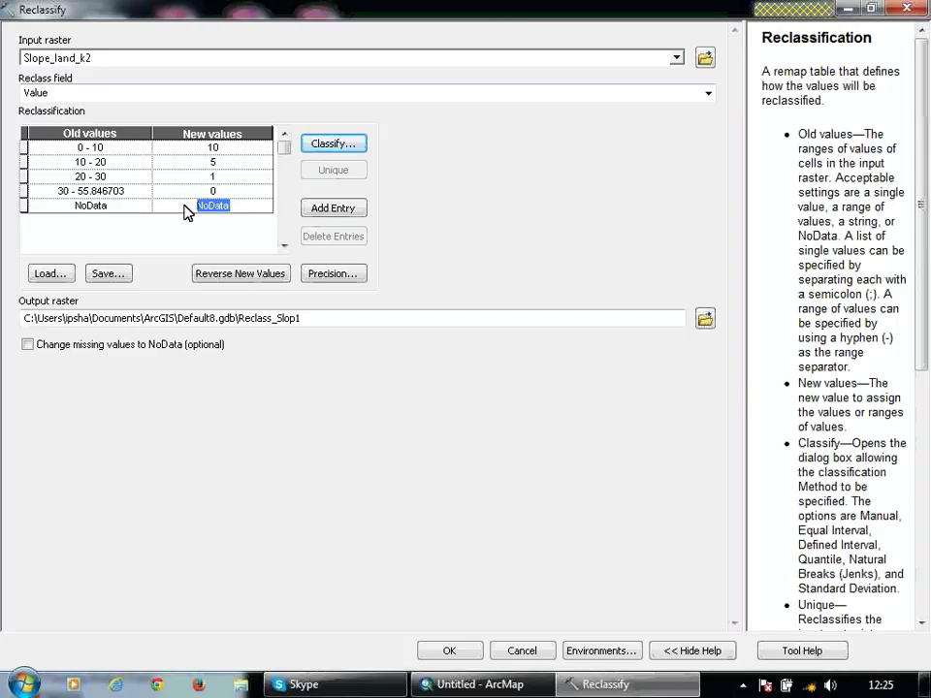
type("0")
left_click(442, 650)
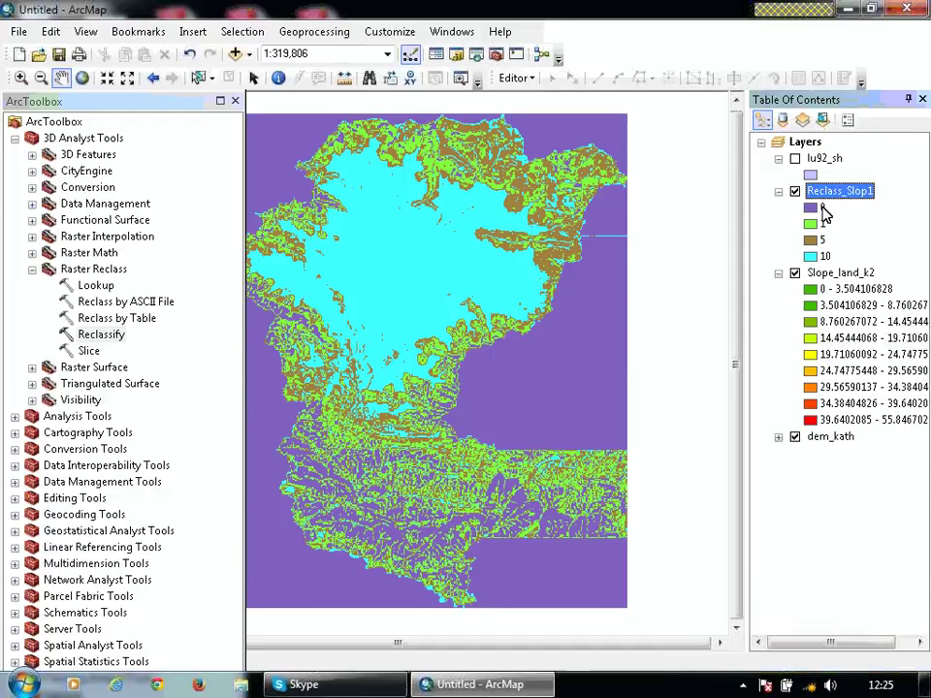
Step: Hide the Slope_land_k2 layer and check the colour of class 10 in Reclass_Slop1 without changing it
left_click(795, 274)
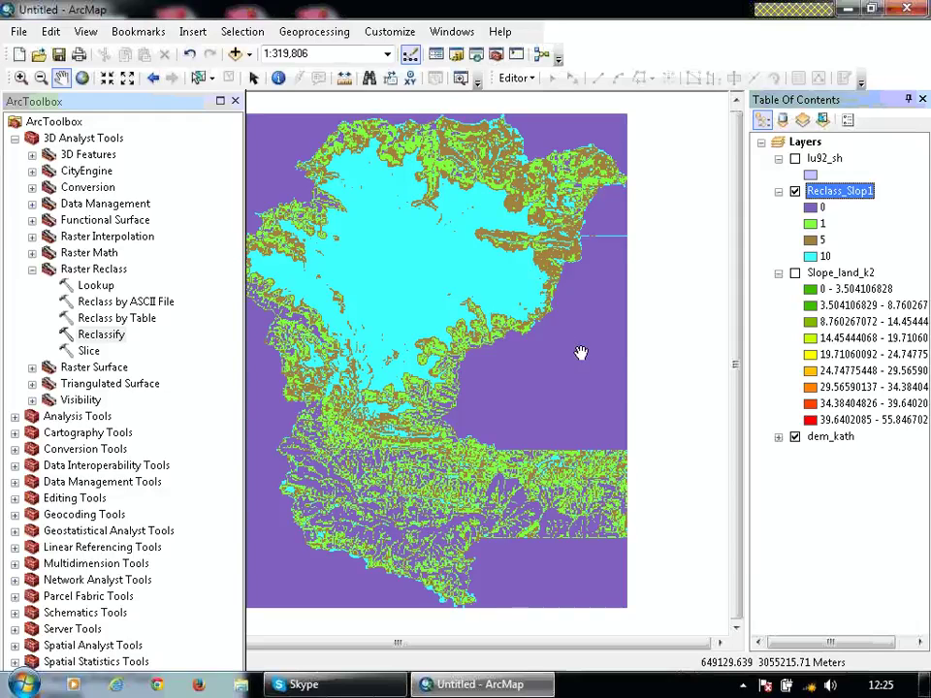
left_click(810, 257)
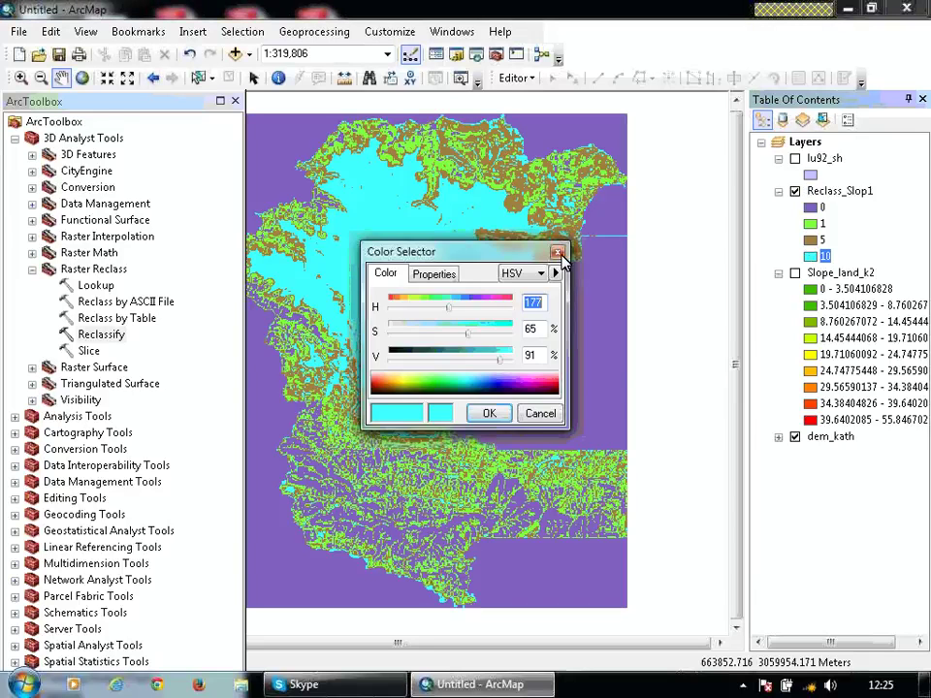
left_click(559, 254)
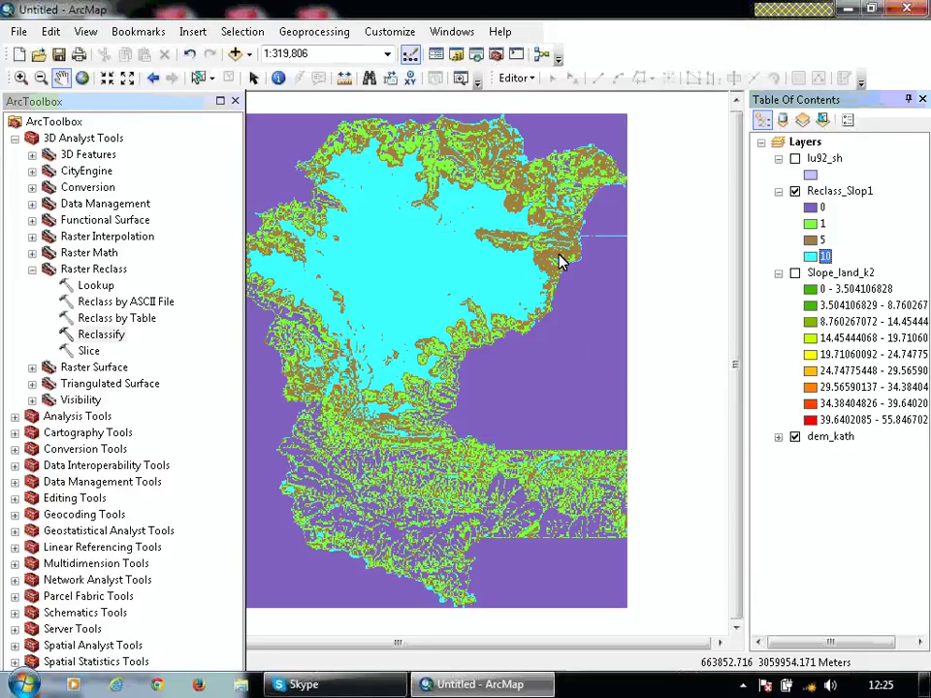
Step: Examine the values and cell counts in the attribute table of the Reclass_Slop1 layer
right_click(833, 197)
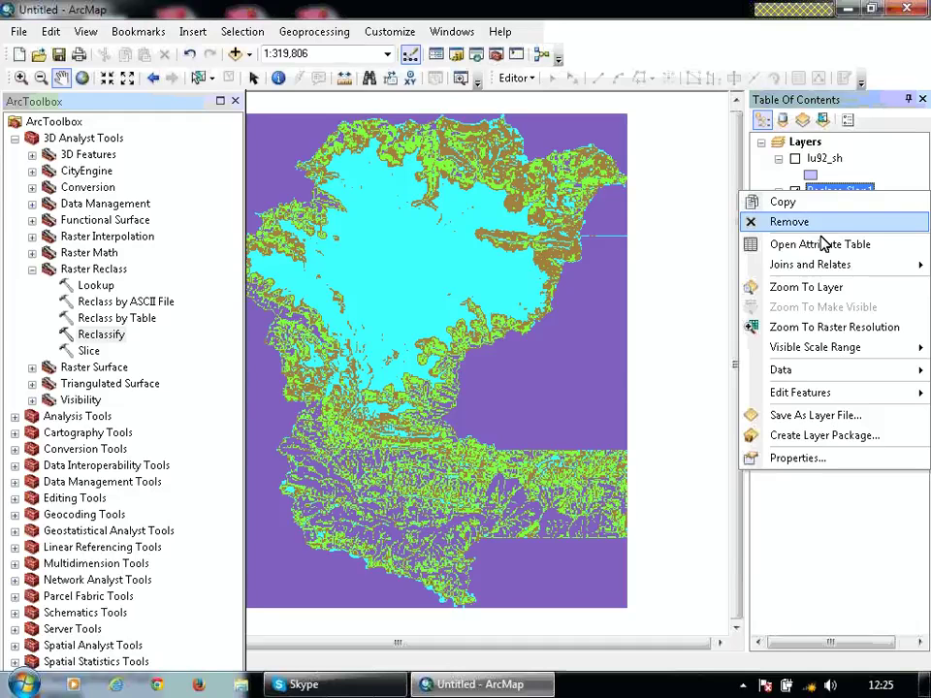
left_click(824, 243)
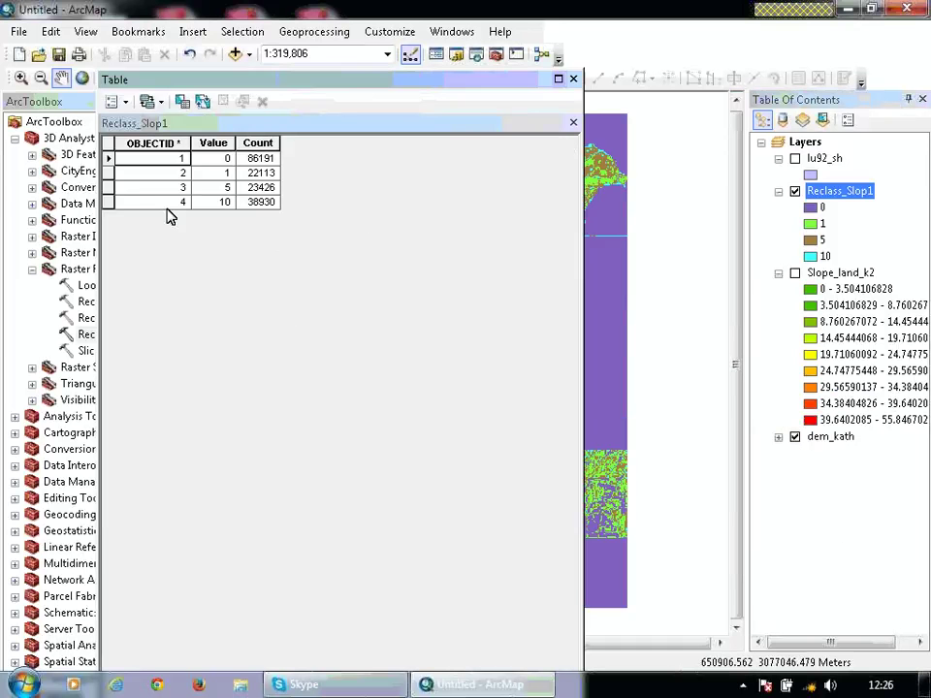
left_click(109, 201)
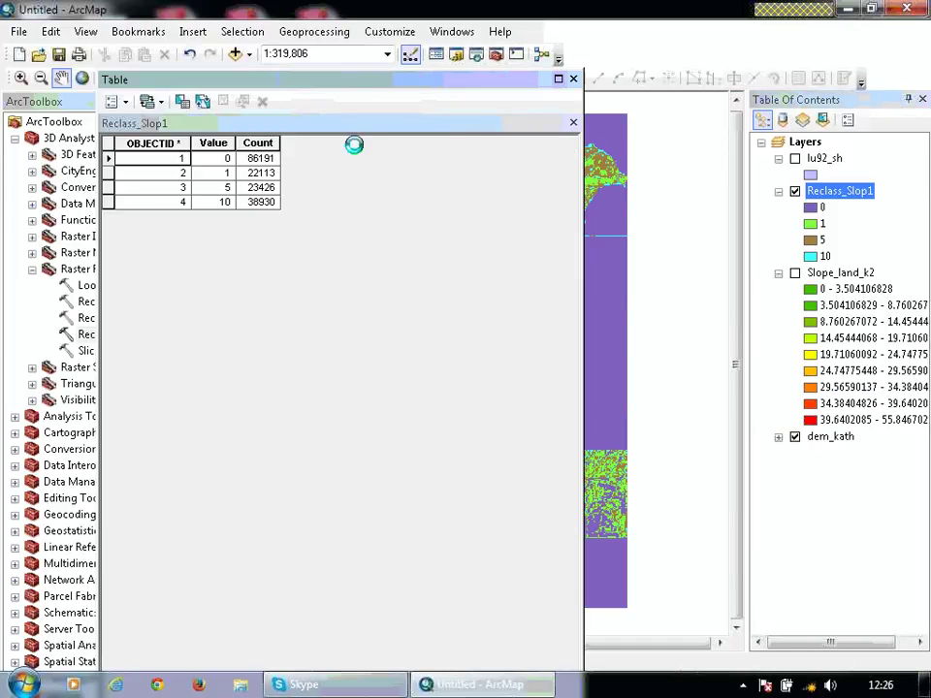
left_click(573, 79)
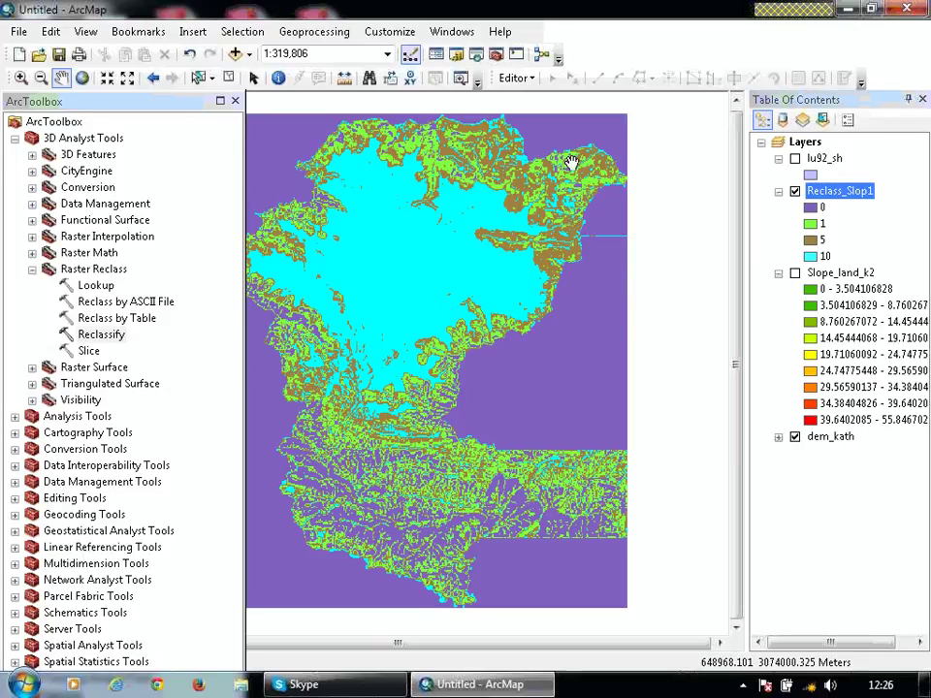
Step: Turn on the lu92_sh layer and review the land use classes and values in its enlarged attribute table
left_click(796, 159)
right_click(821, 165)
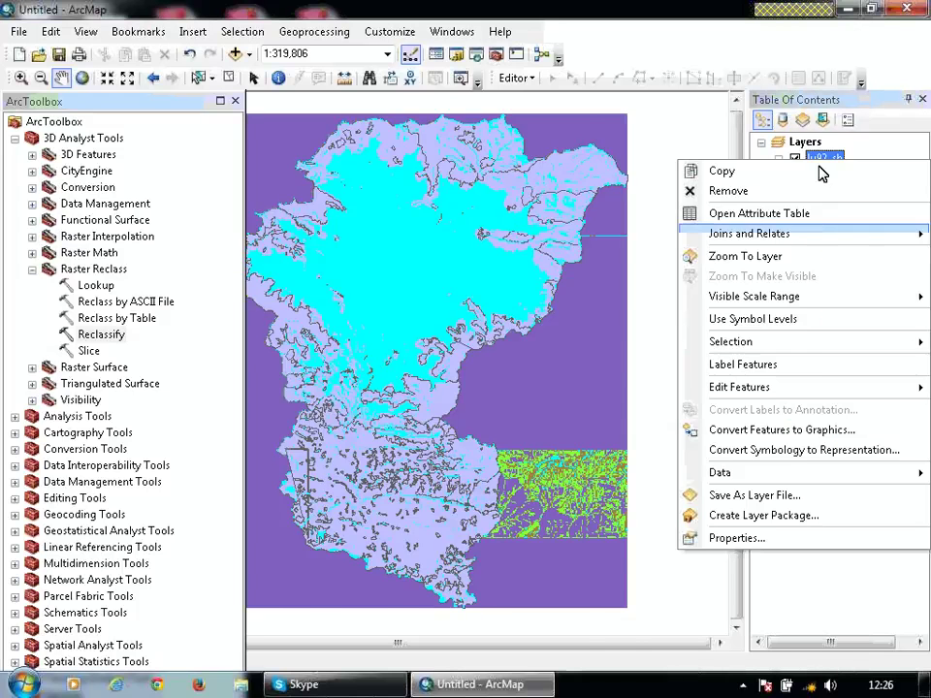
left_click(806, 215)
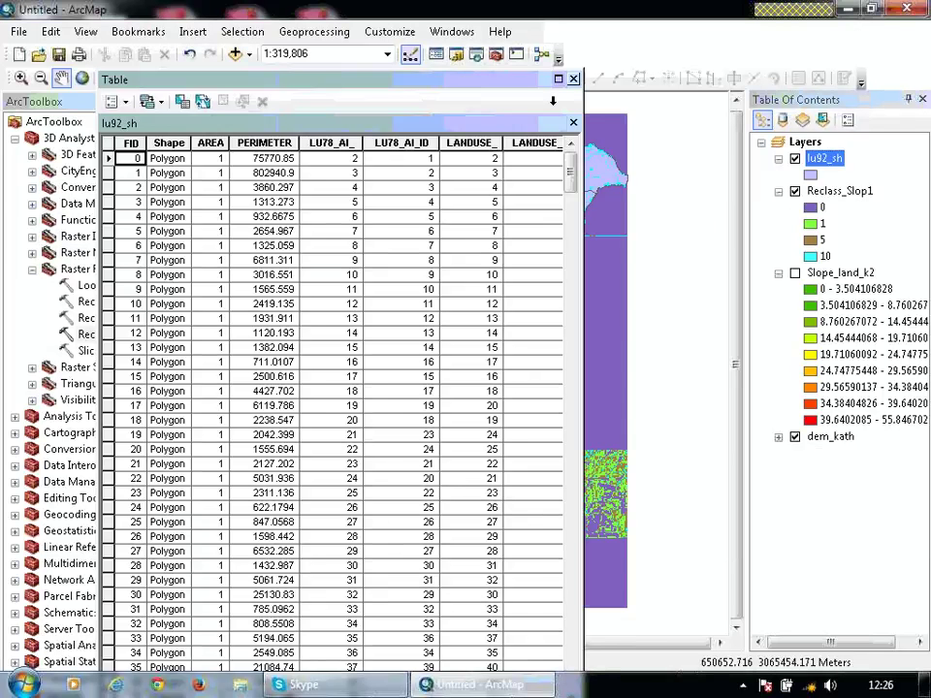
left_click(561, 79)
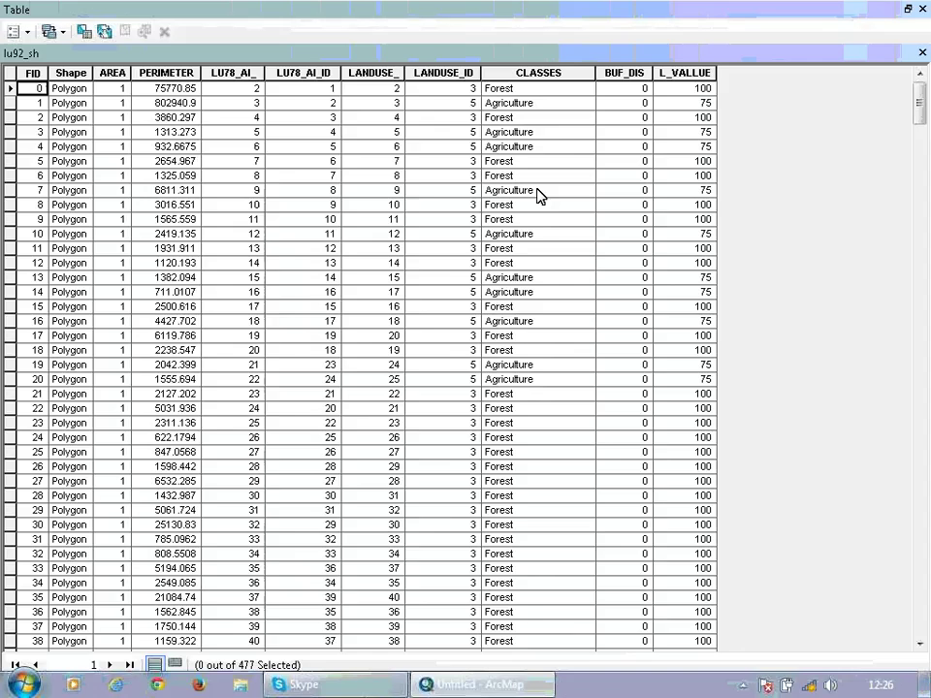
left_click(920, 10)
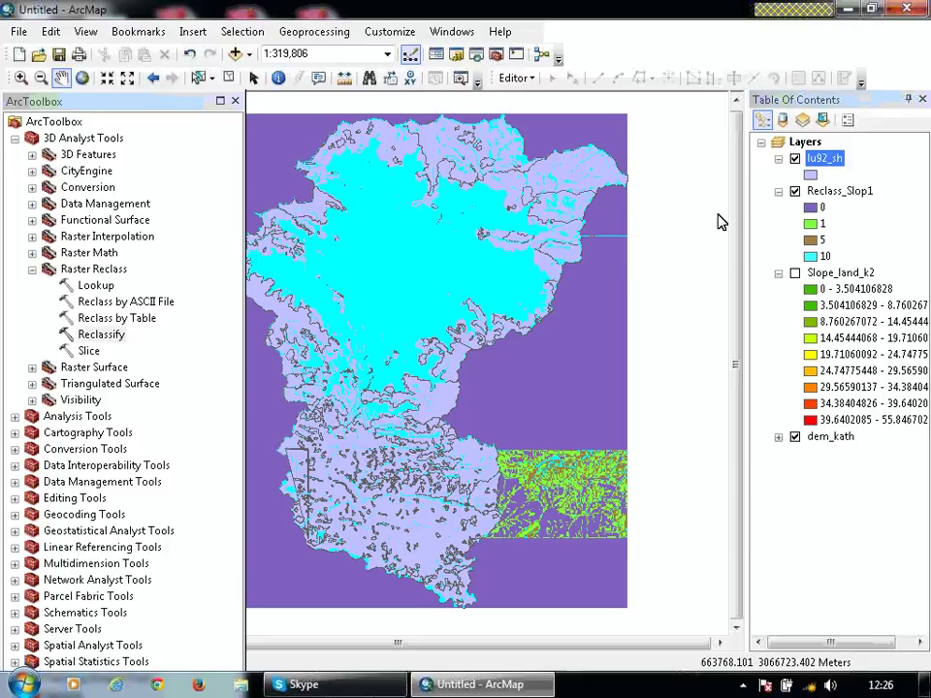
Step: Add the Soildd.shp shapefile from the Soil folder of Nepal GIS data to the map
left_click(238, 54)
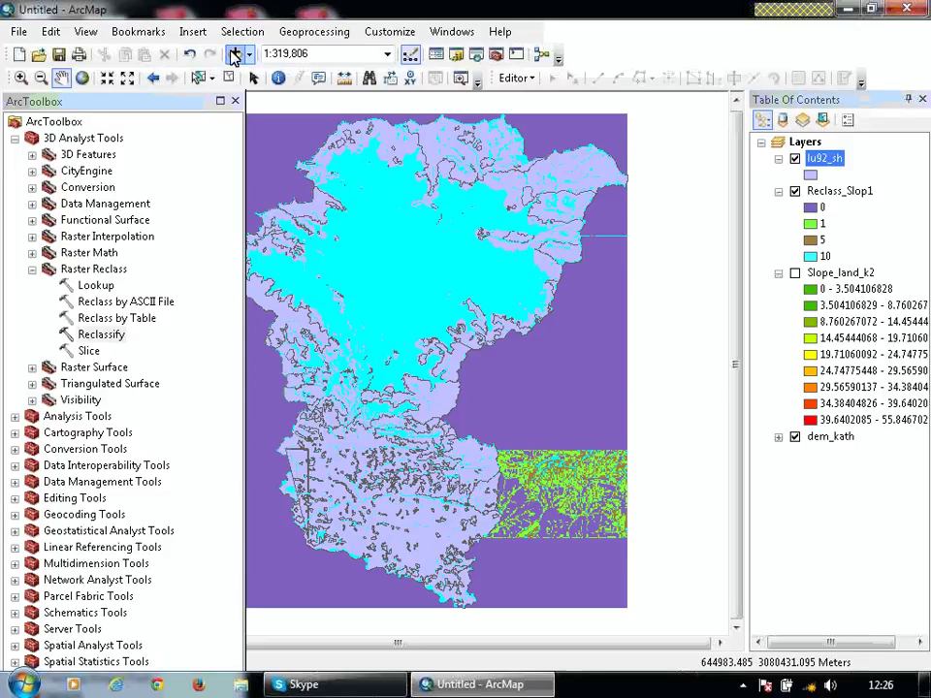
left_click(491, 224)
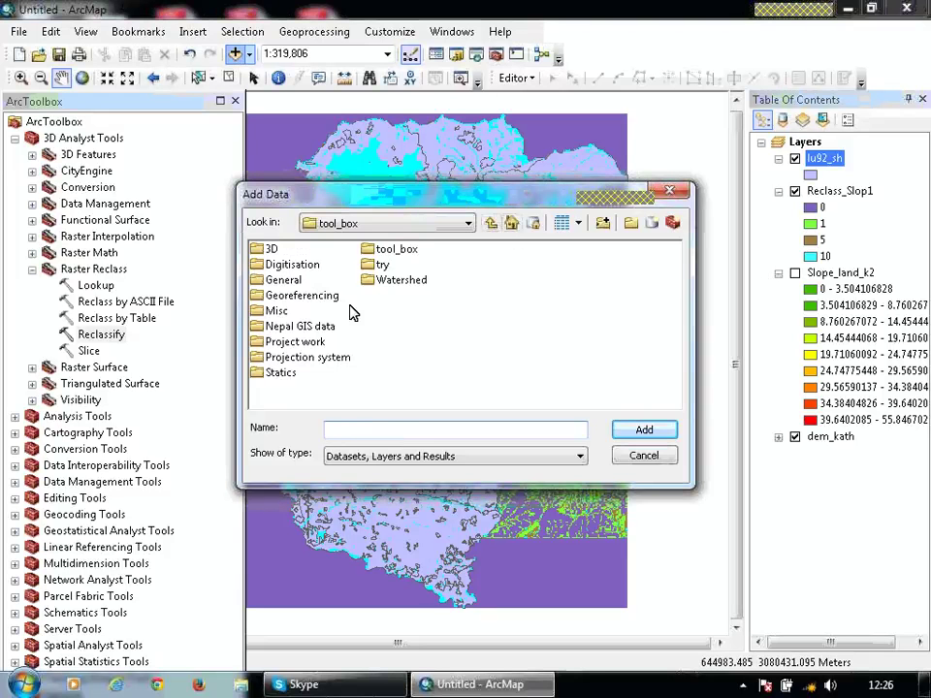
left_click(313, 329)
double_click(312, 329)
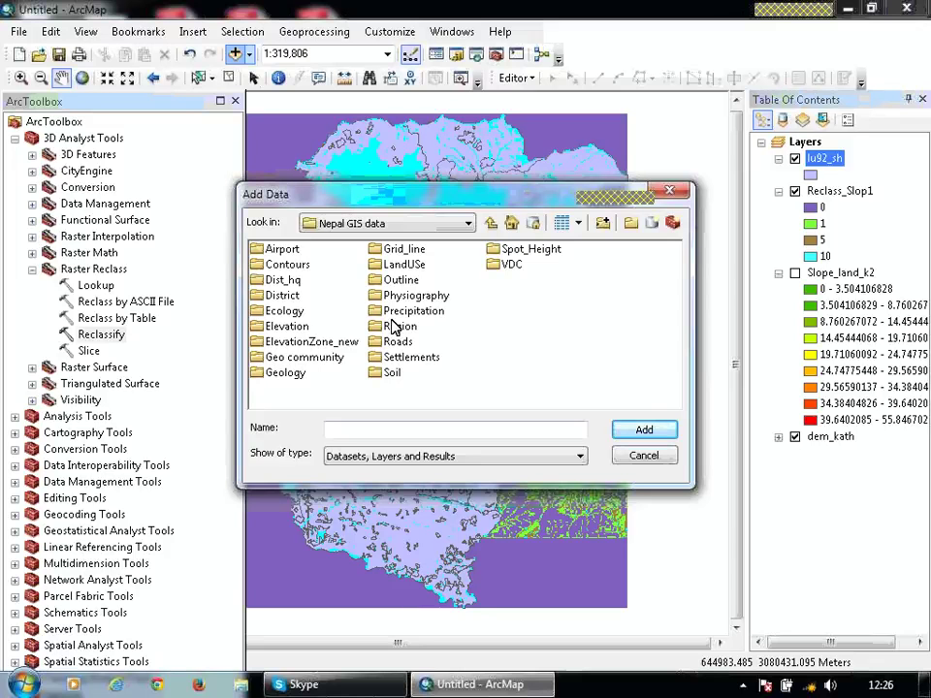
double_click(388, 375)
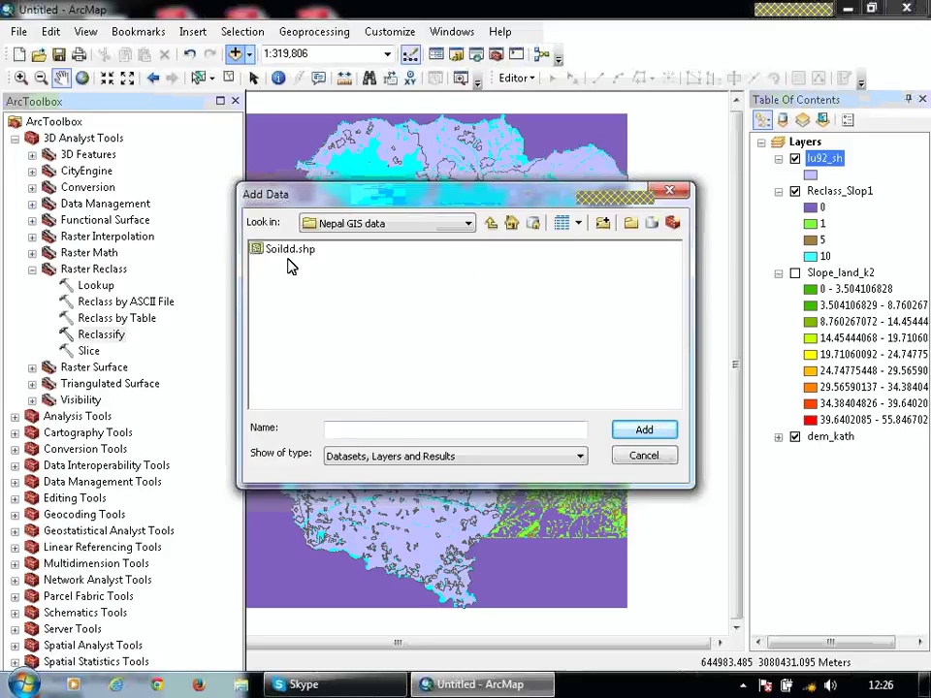
left_click(623, 431)
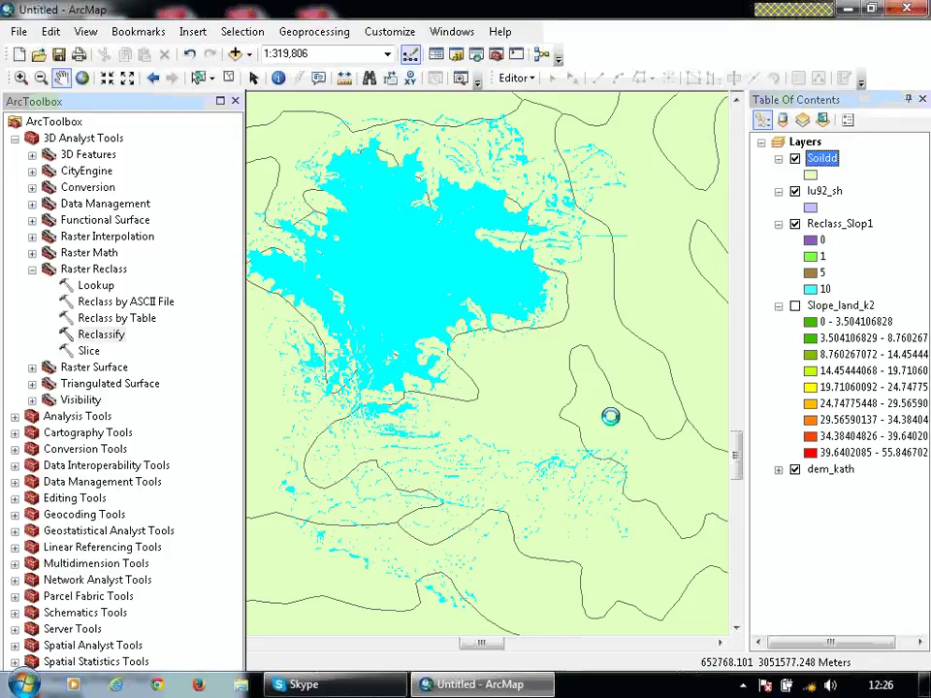
Step: Examine the soil types in the Soildd attribute table, sorted ascending by SOIL_TYPE2, and close the table
right_click(818, 161)
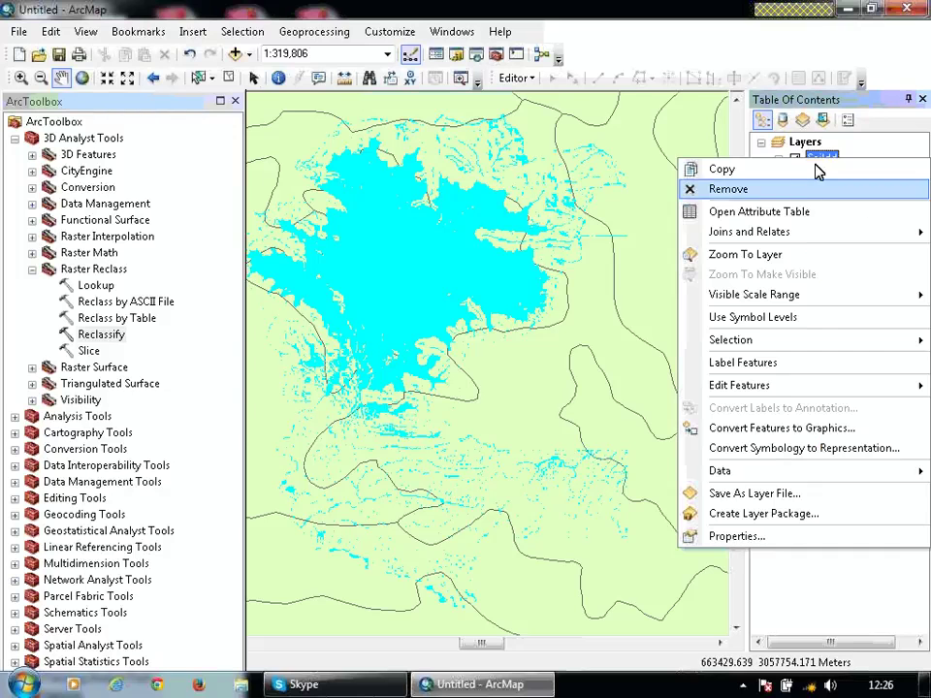
left_click(773, 207)
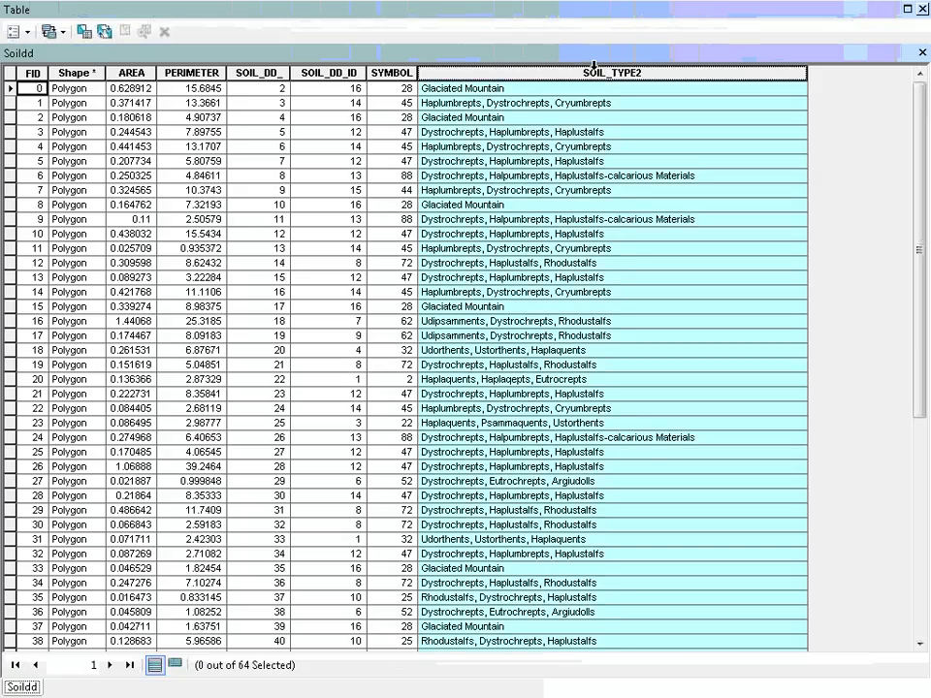
left_click(593, 66)
right_click(593, 66)
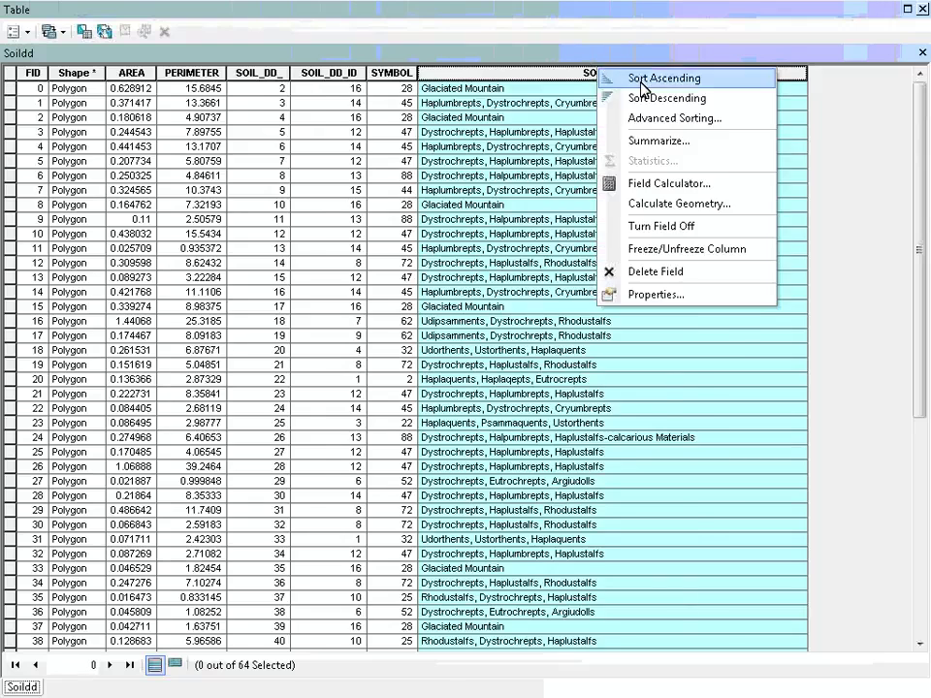
left_click(630, 80)
scroll(543, 194, "down", 2)
scroll(535, 172, "down", 6)
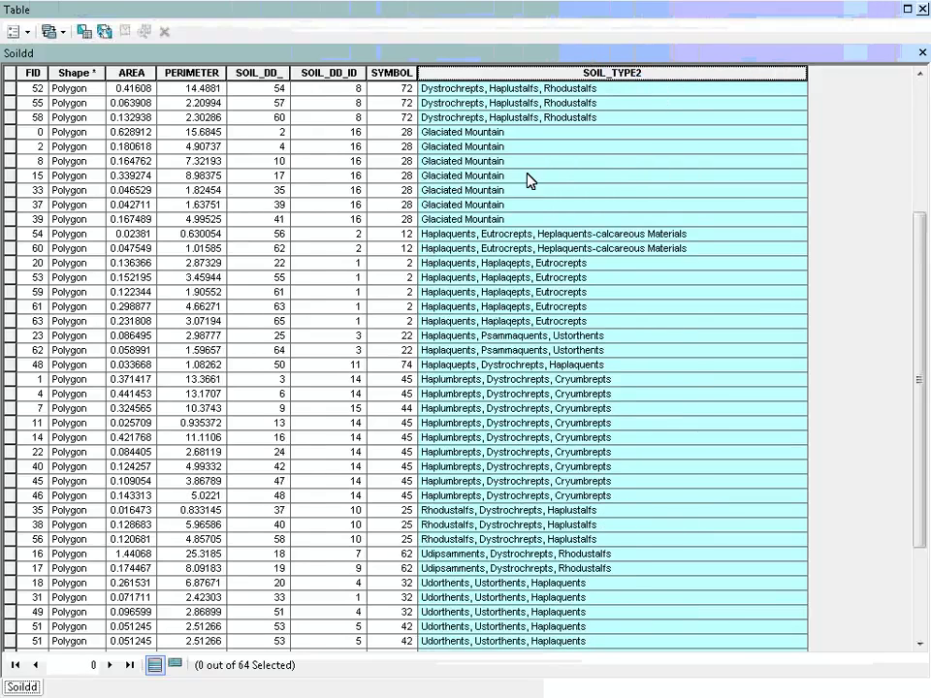
scroll(523, 242, "up", 8)
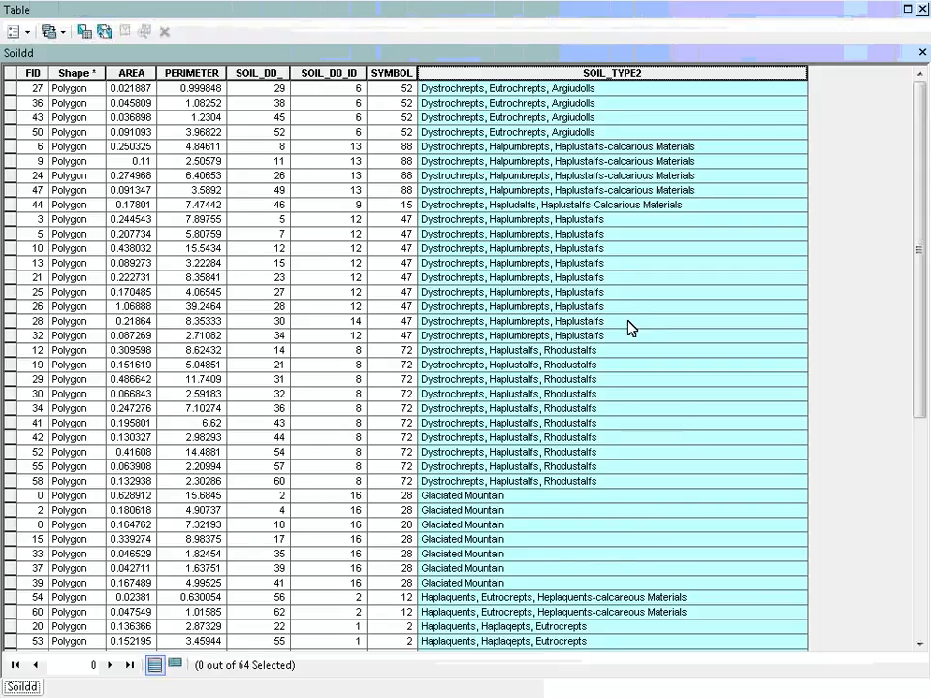
scroll(626, 327, "down", 4)
scroll(626, 327, "up", 4)
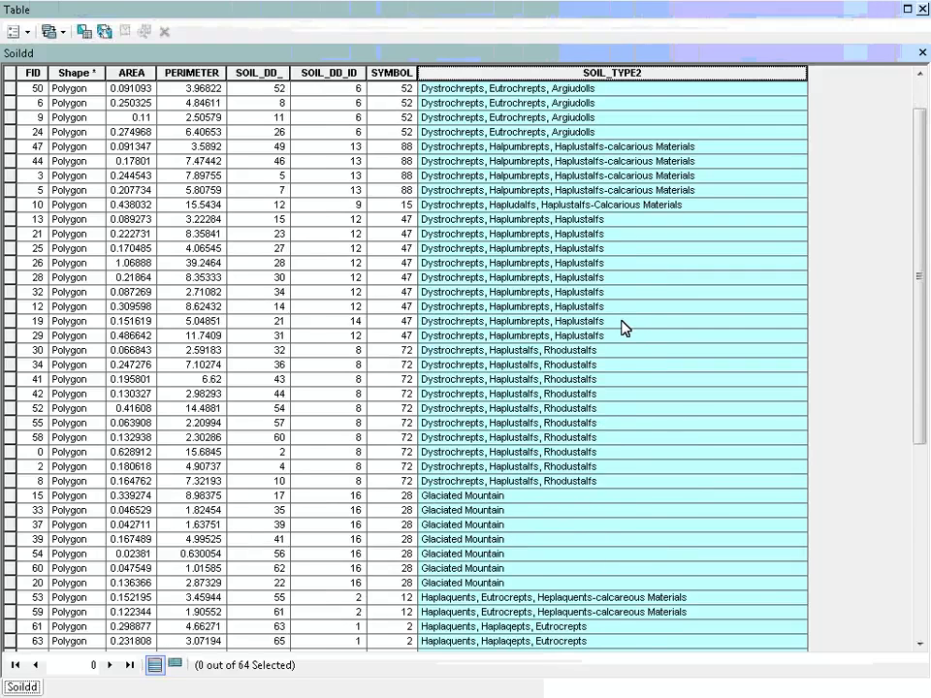
left_click(923, 9)
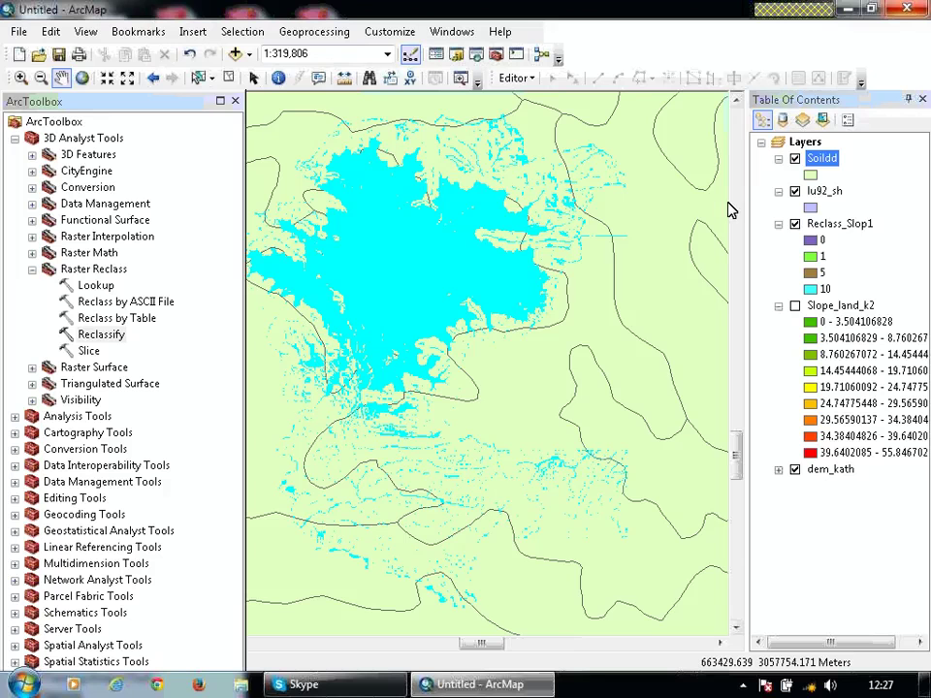
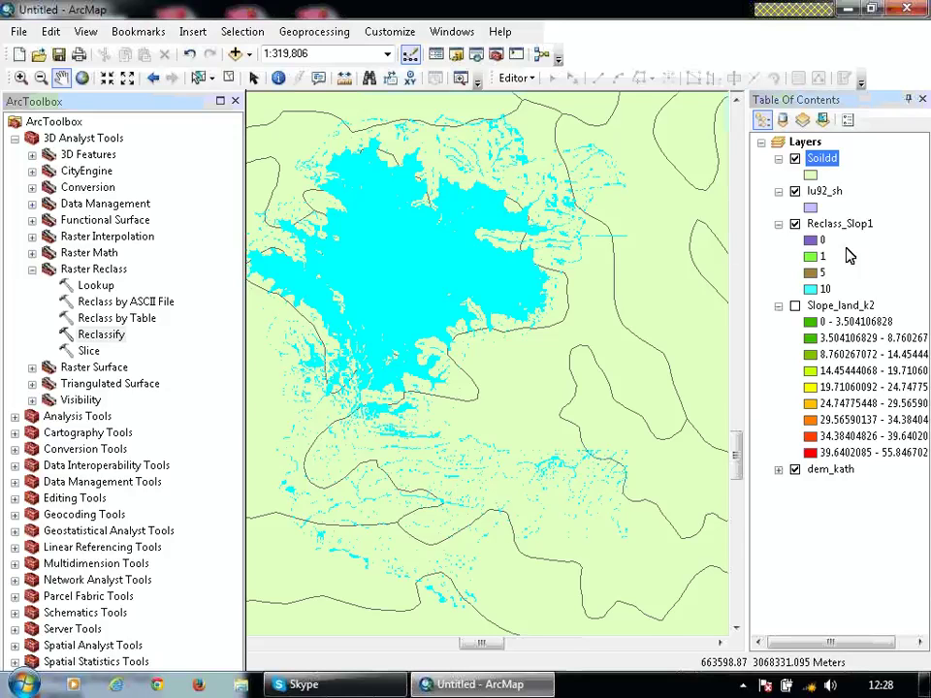
Step: Sort the lu92_sh attribute table ascending by CLASSES and look through the land use classes and their values
right_click(818, 190)
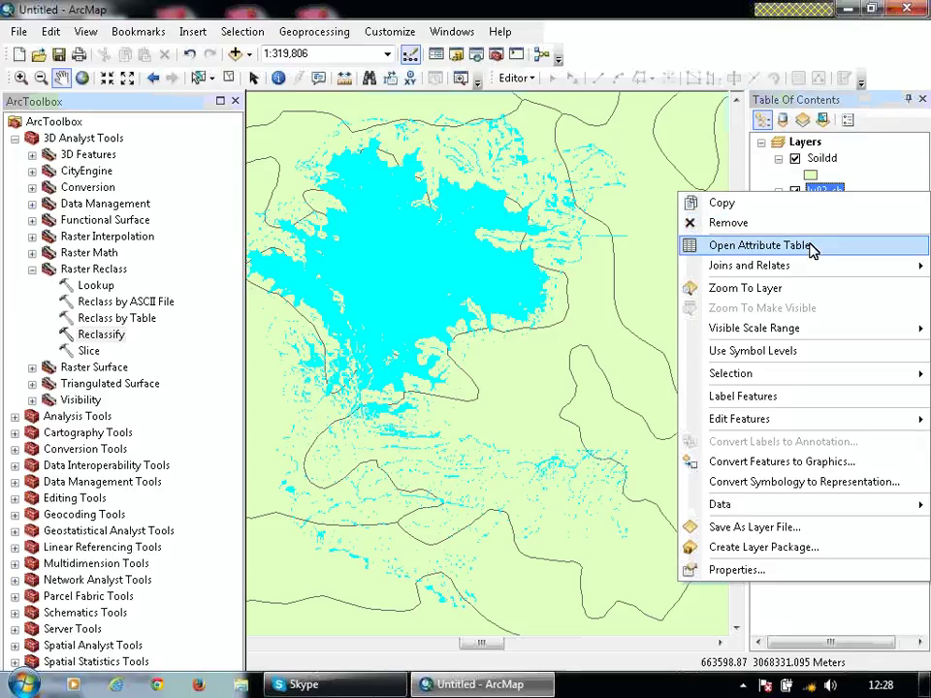
left_click(812, 246)
left_click(537, 74)
right_click(536, 73)
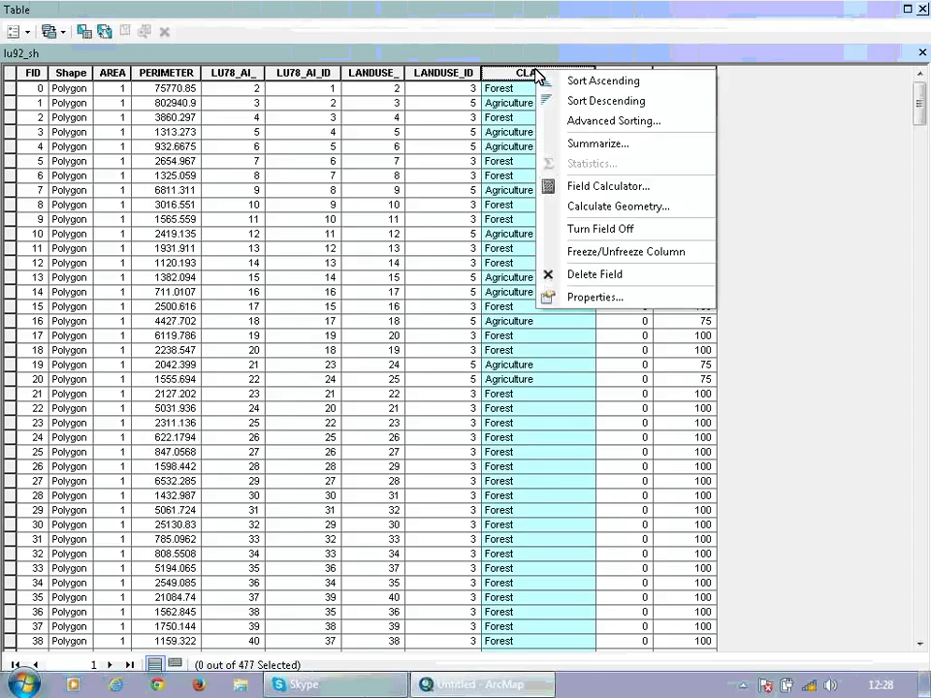
left_click(588, 80)
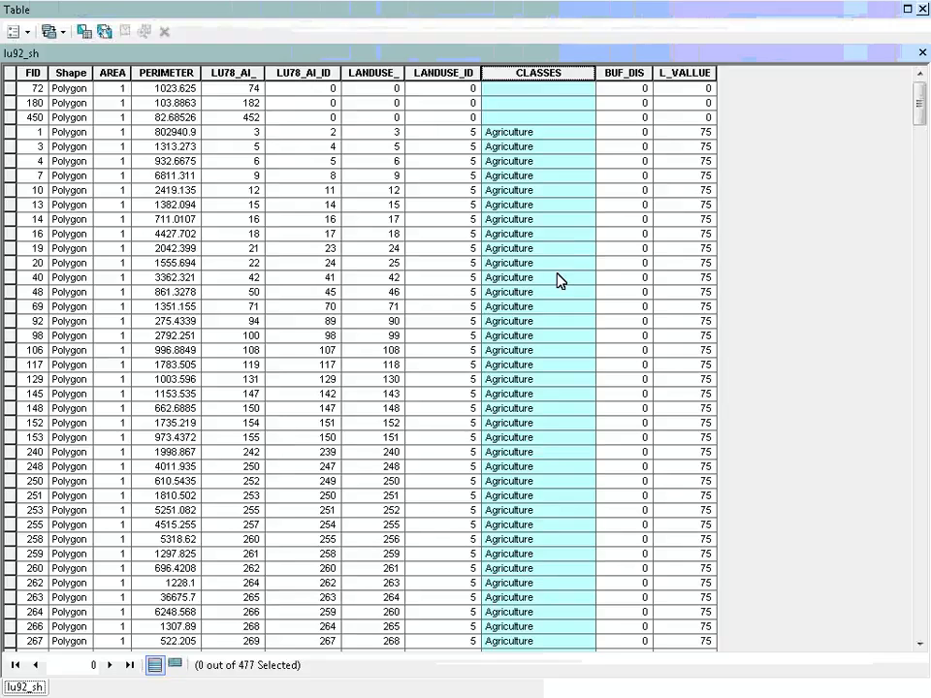
scroll(557, 281, "down", 7)
scroll(702, 301, "down", 12)
scroll(586, 404, "down", 5)
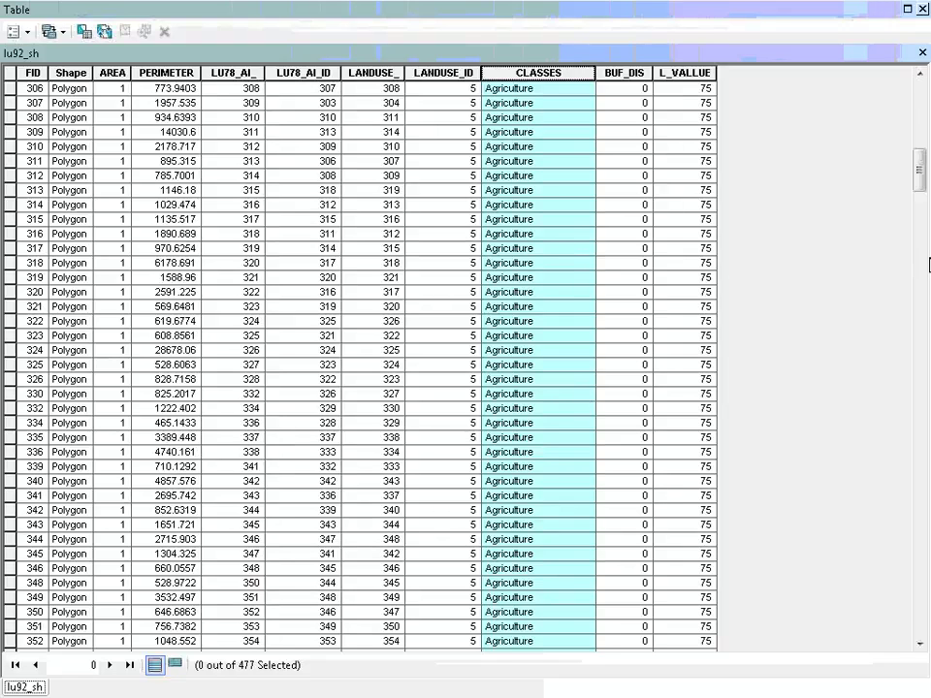
left_click_drag(917, 183, 913, 390)
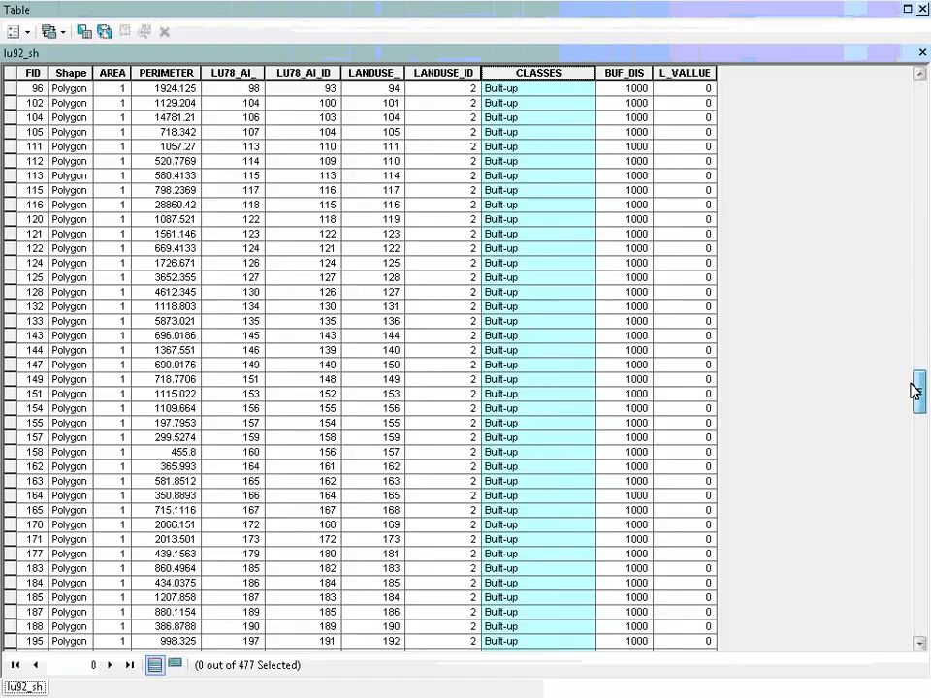
left_click_drag(911, 382, 917, 572)
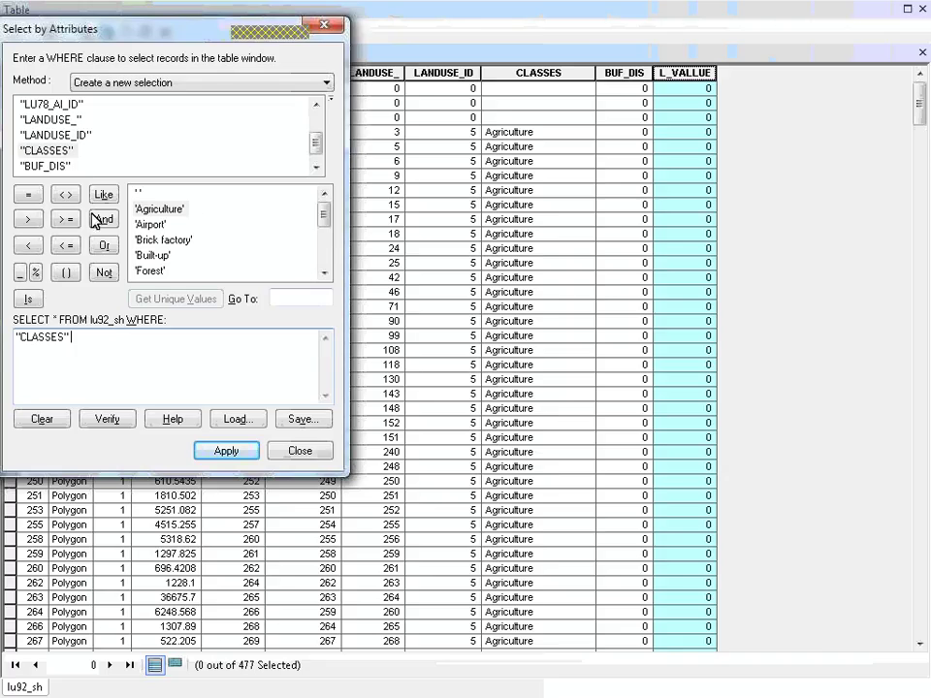
Step: Select the lu92_sh records whose CLASSES equals 'Agriculture' and calculate their L_VALLUE field as 10
left_click(28, 195)
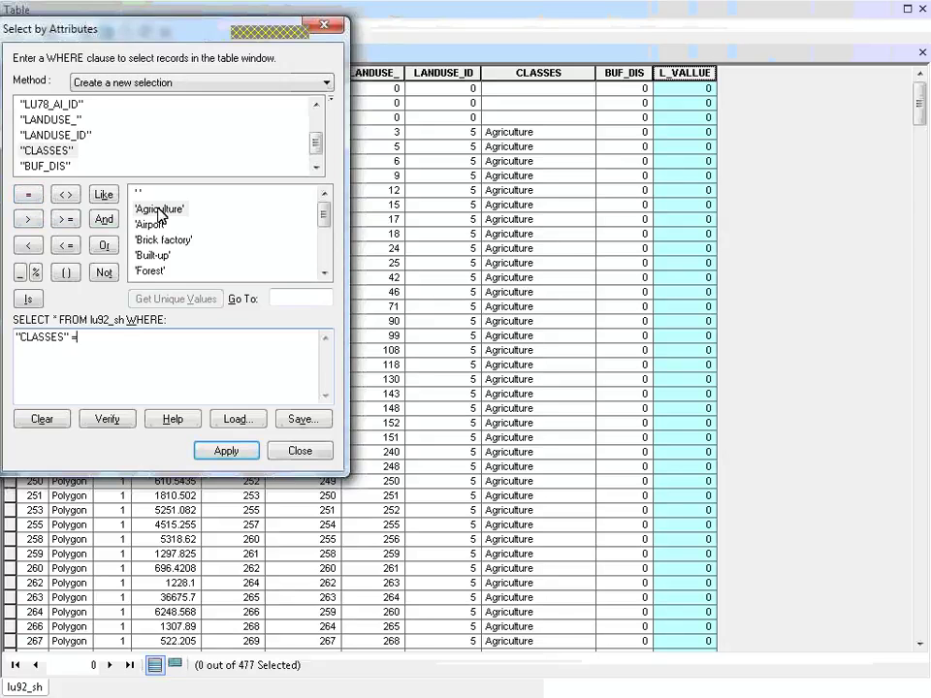
left_click(225, 451)
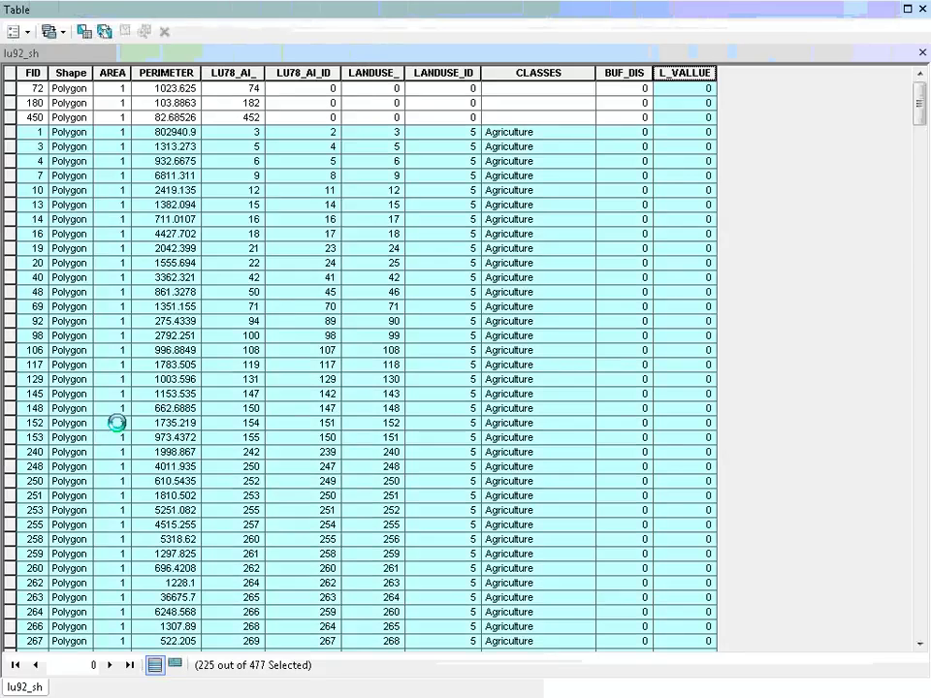
right_click(702, 80)
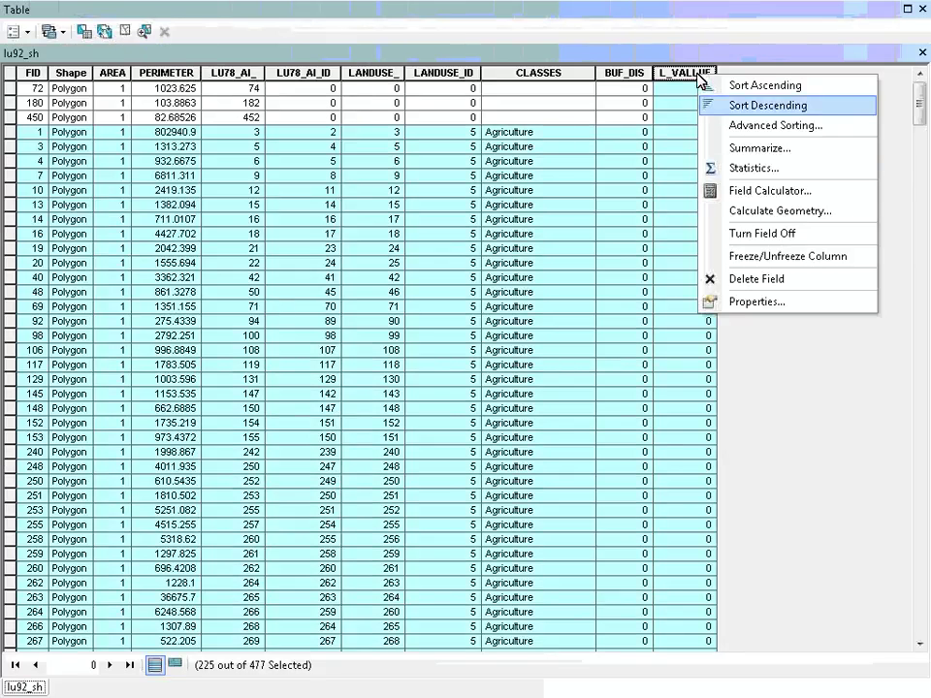
left_click(653, 191)
double_click(284, 367)
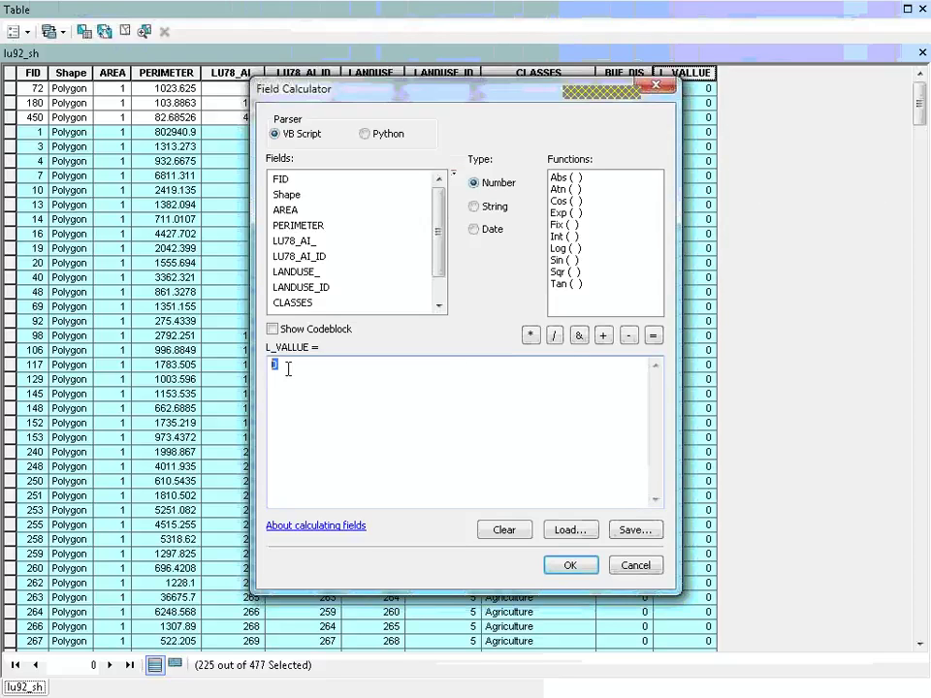
type("10")
key("Return")
left_click(572, 568)
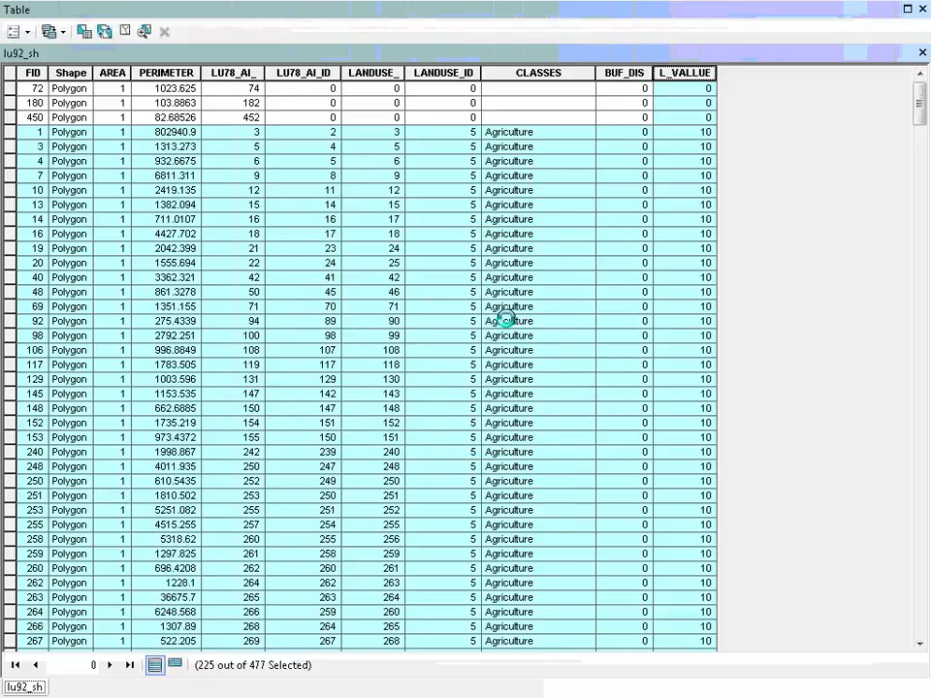
Step: Open the Select by Attributes query for the lu92_sh table again
left_click(28, 35)
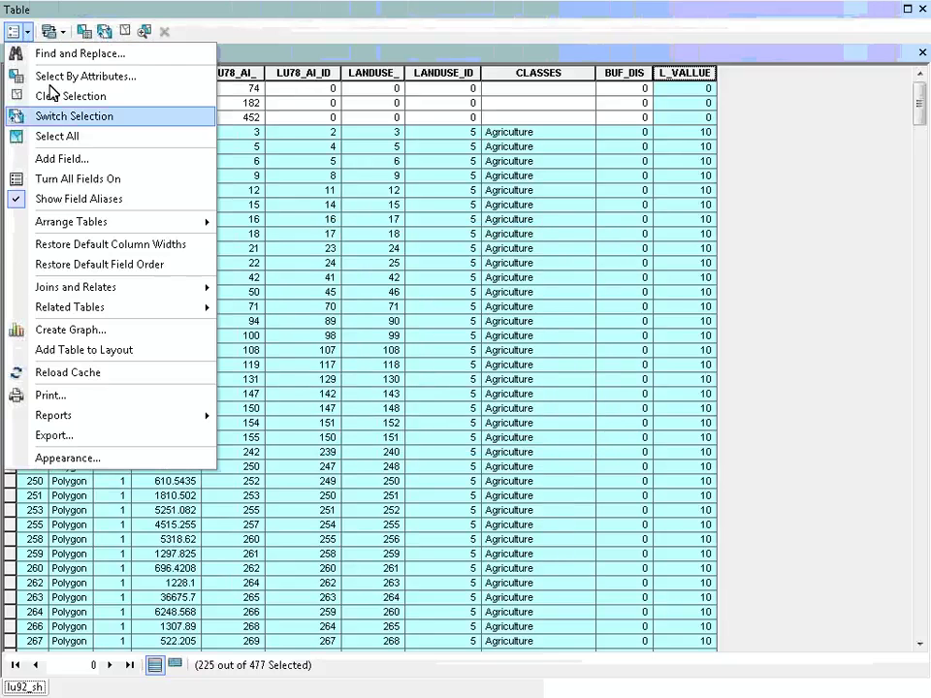
left_click(62, 76)
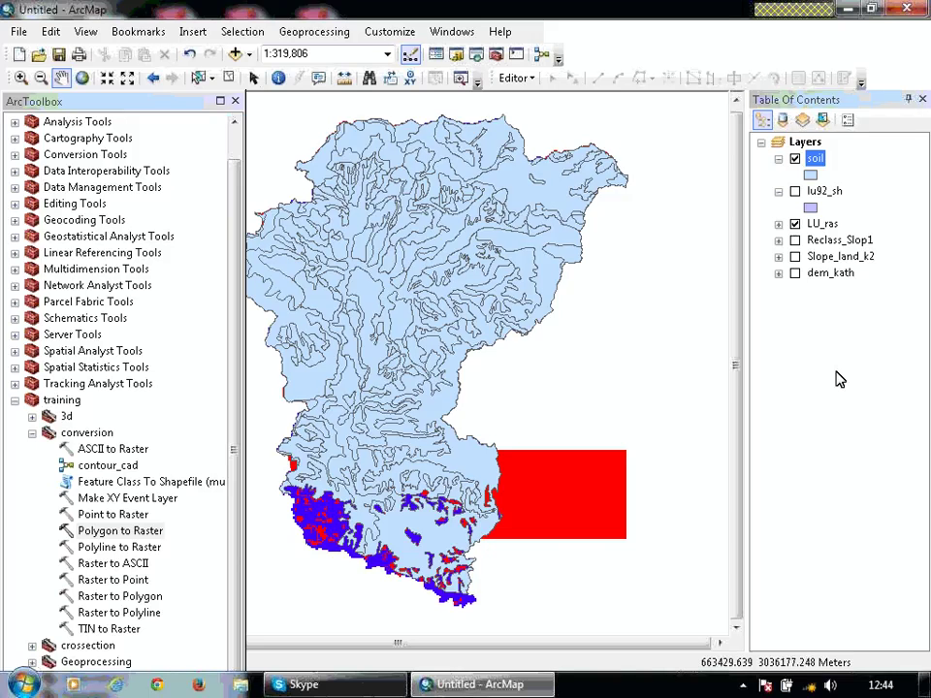
Step: Convert the soil polygons to a raster using S_VALUE as value field, saved as so_ras in the try folder
left_click(795, 159)
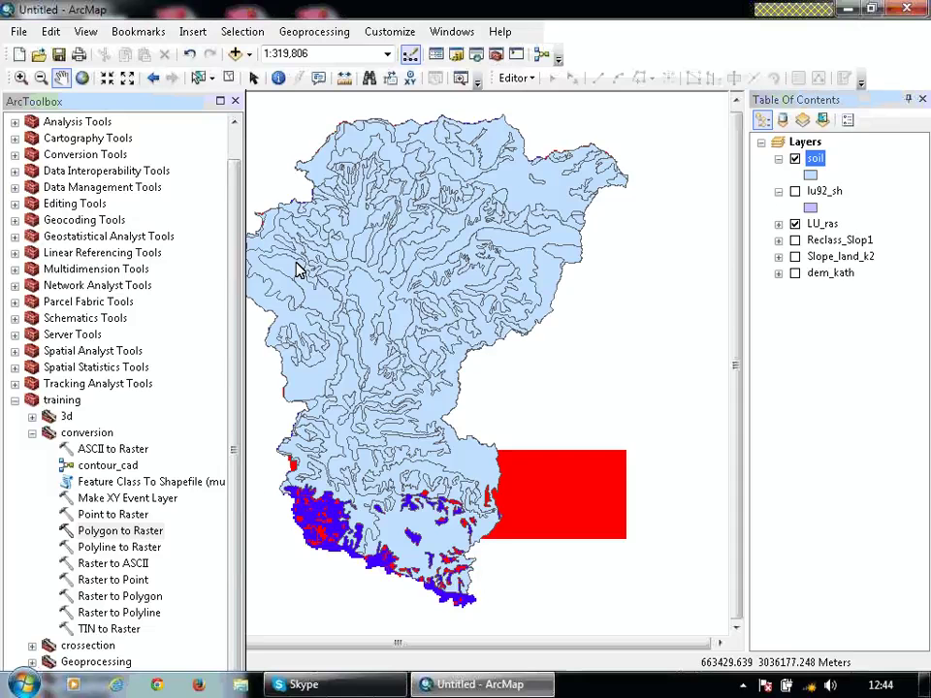
double_click(115, 532)
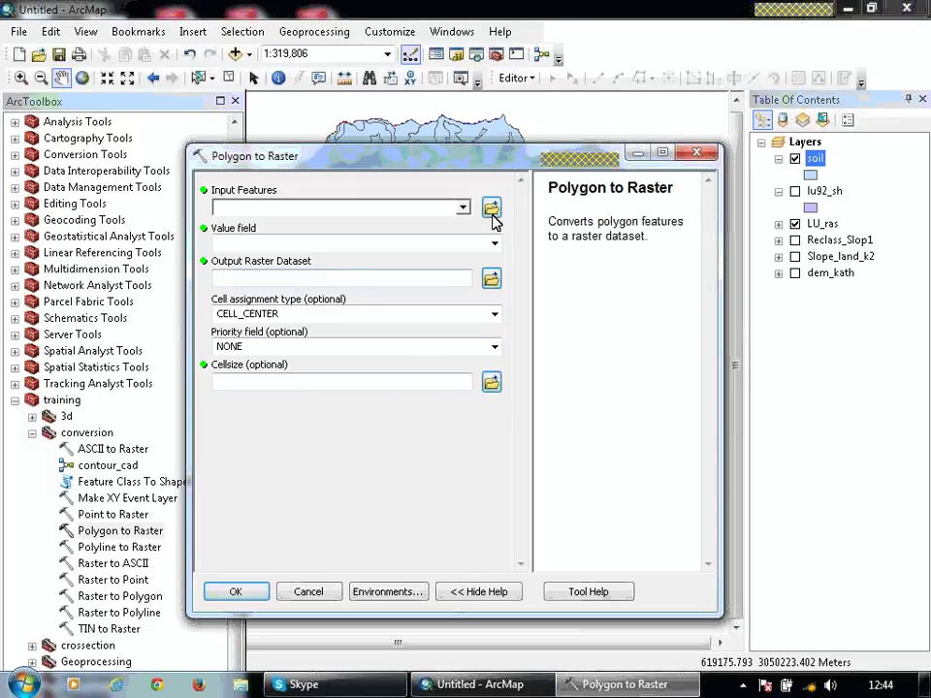
left_click(463, 208)
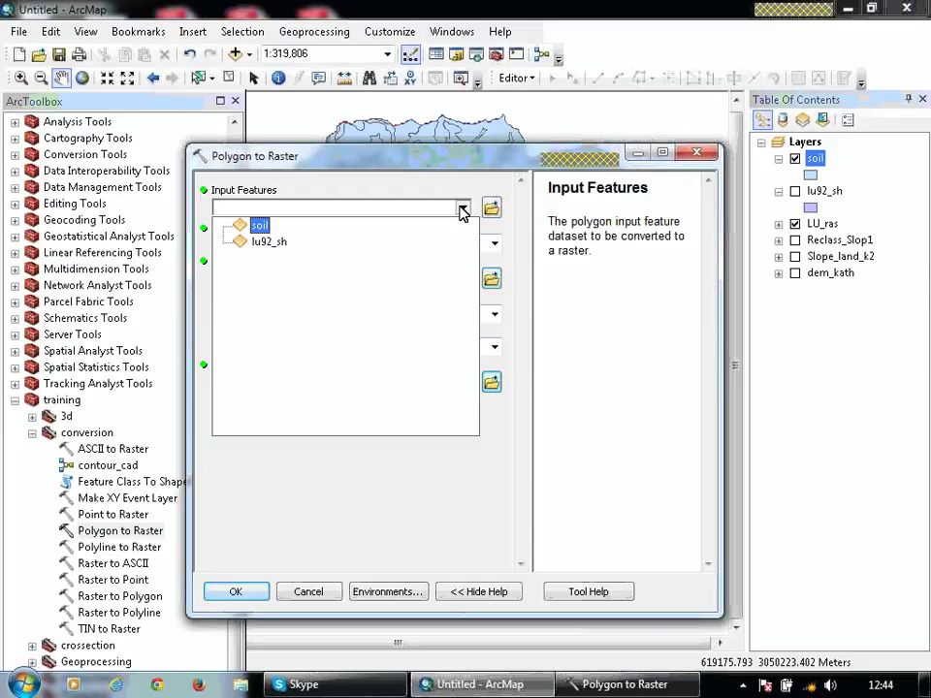
left_click(260, 227)
left_click(495, 244)
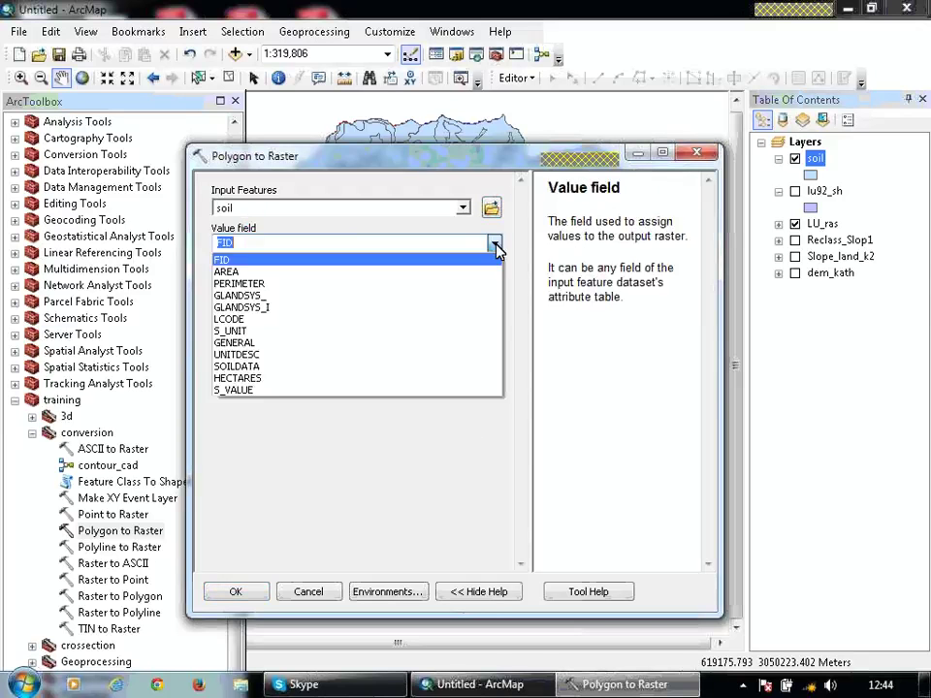
left_click(358, 389)
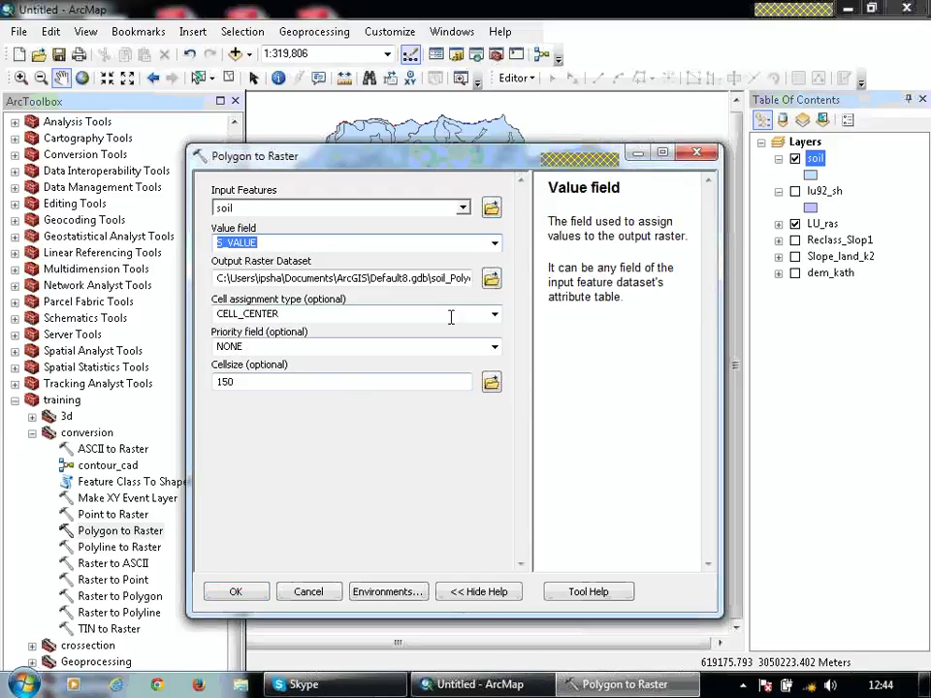
left_click(492, 281)
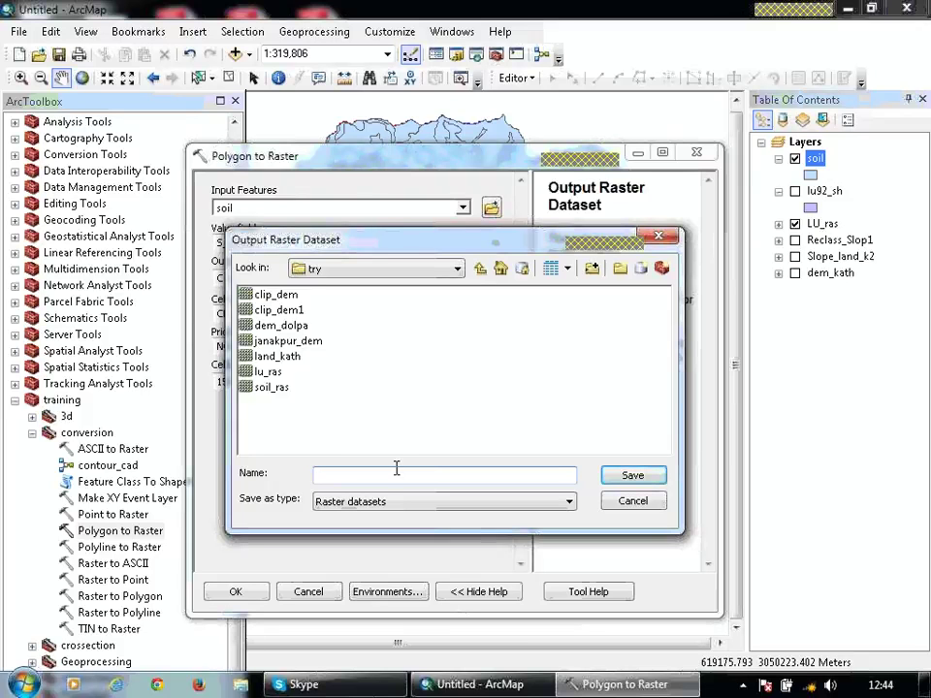
type("so_ras")
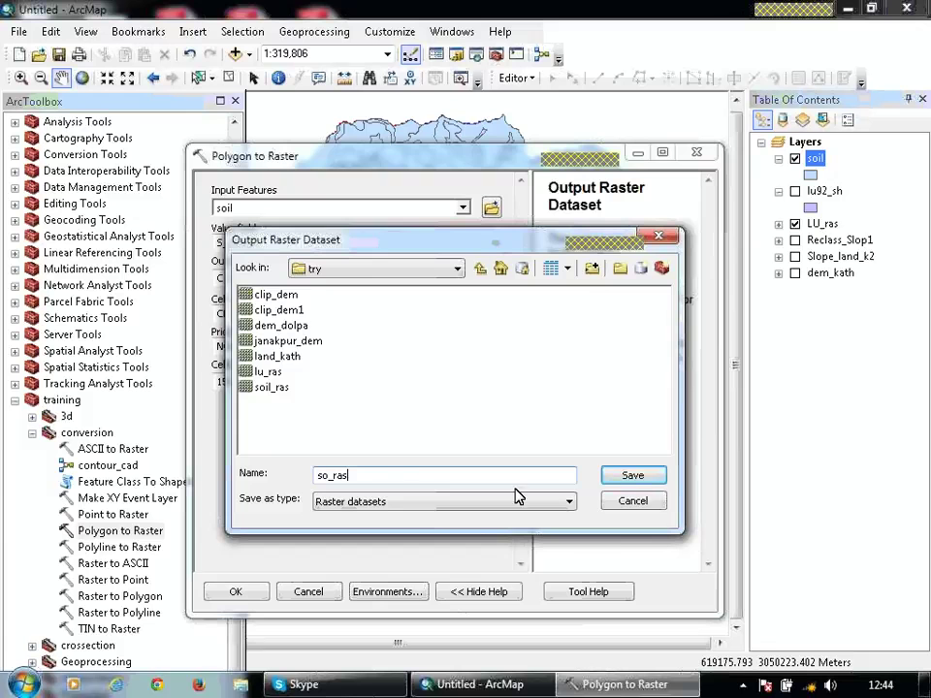
left_click(631, 477)
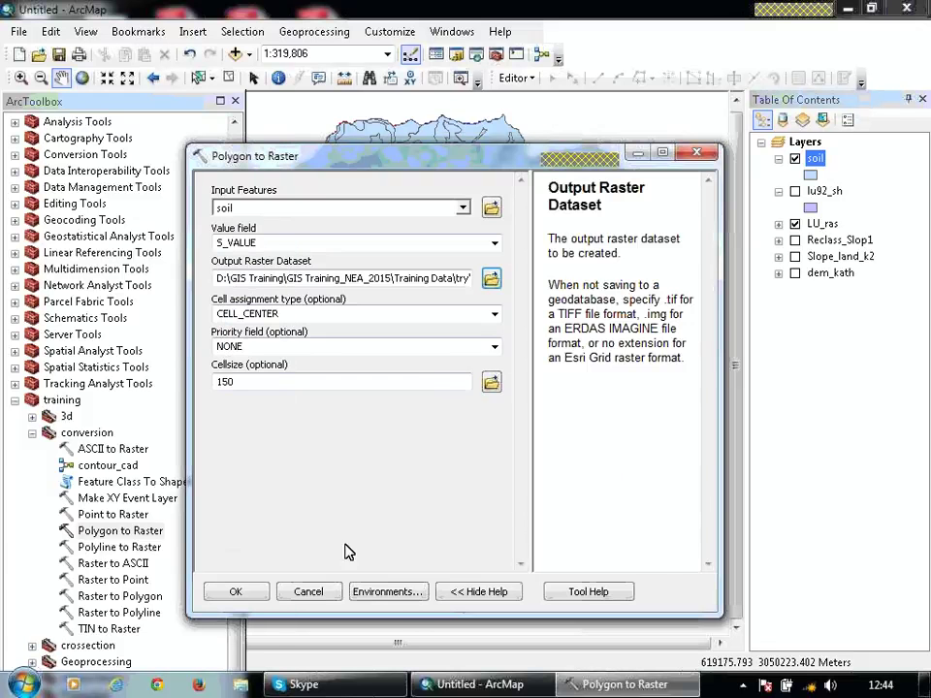
left_click(236, 592)
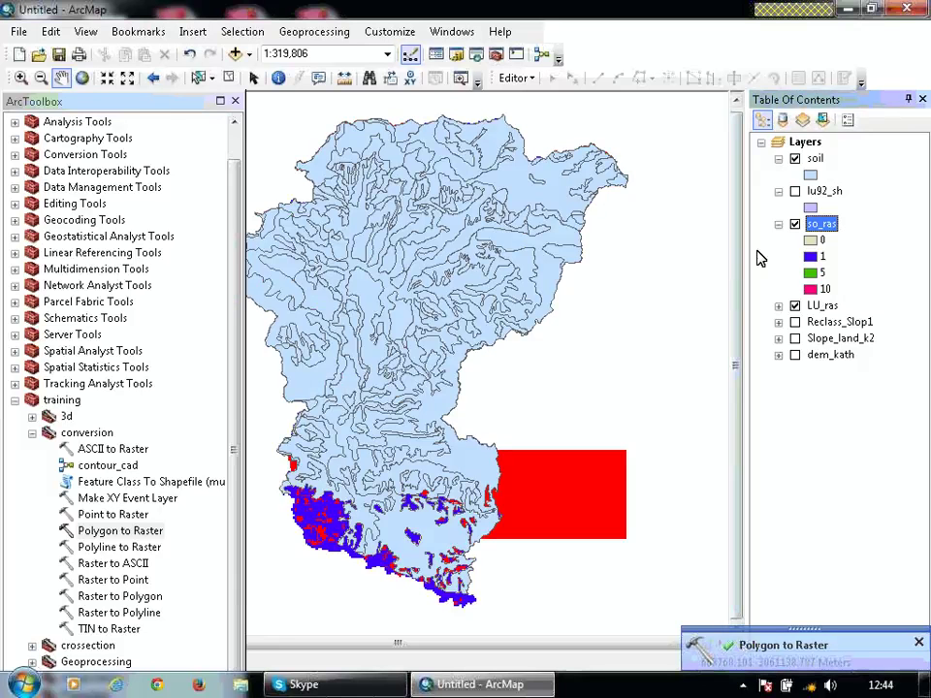
Step: Hide the soil polygon layer and make the Reclass_Slop1 raster visible
left_click(796, 160)
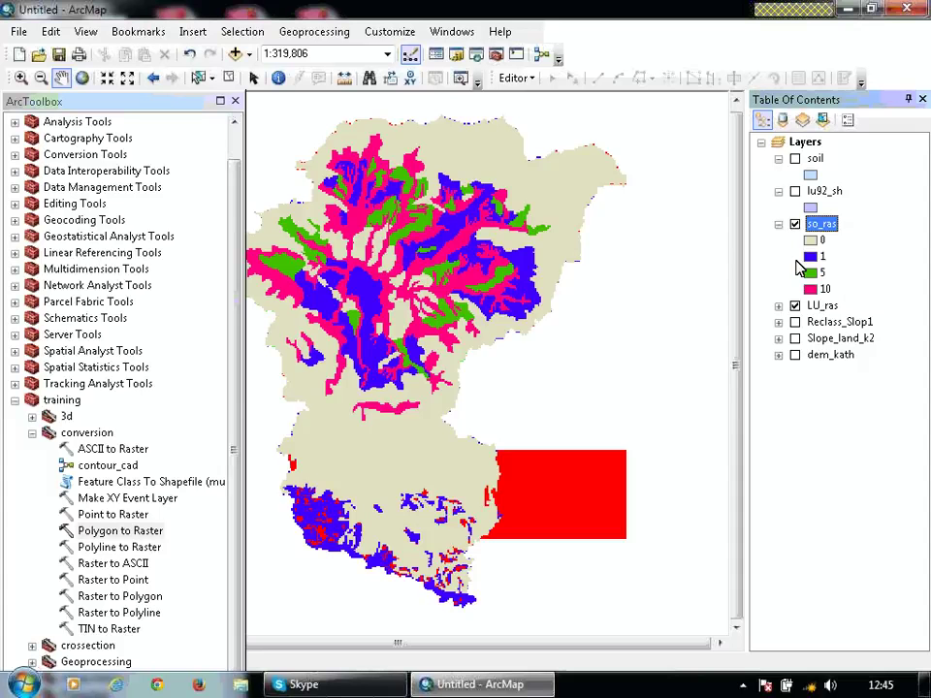
left_click(795, 322)
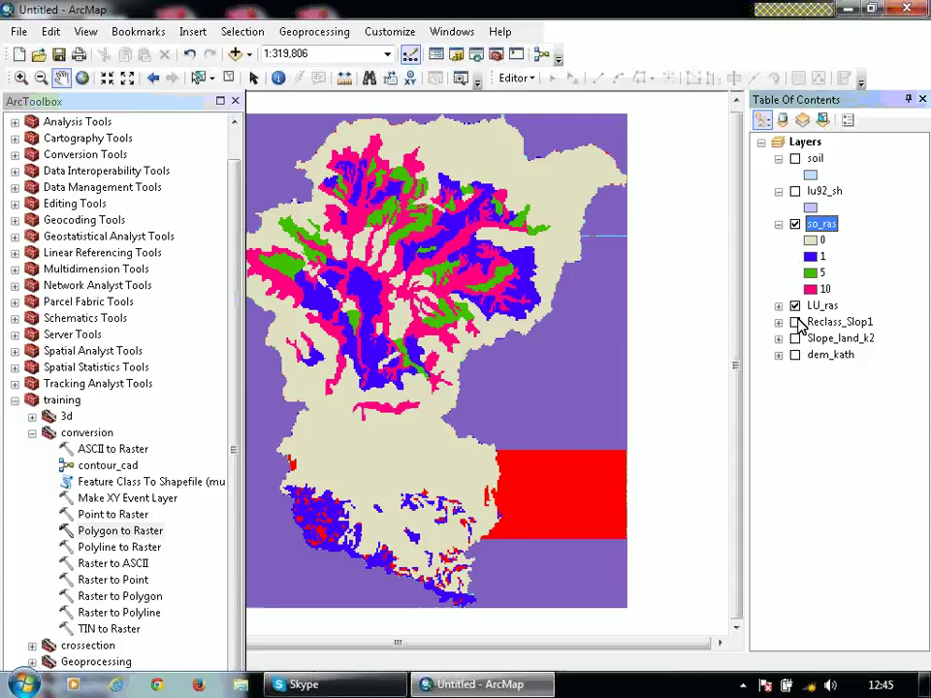
left_click(796, 322)
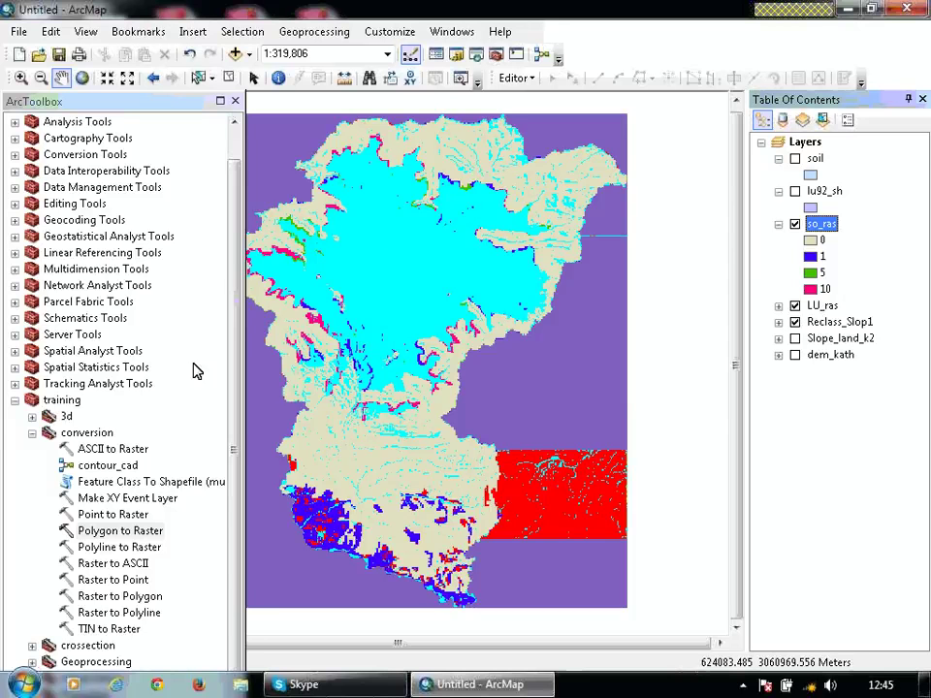
Step: Run the Slope tool on dem_kath with output in DEGREE, saving the result as dem_slope in the try folder
left_click(32, 432)
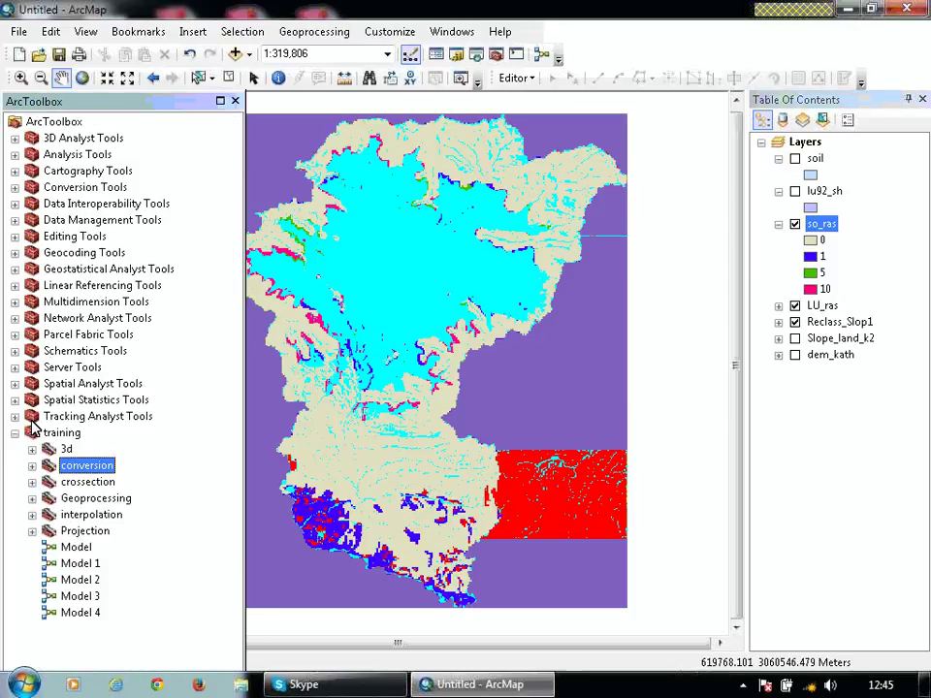
left_click(32, 449)
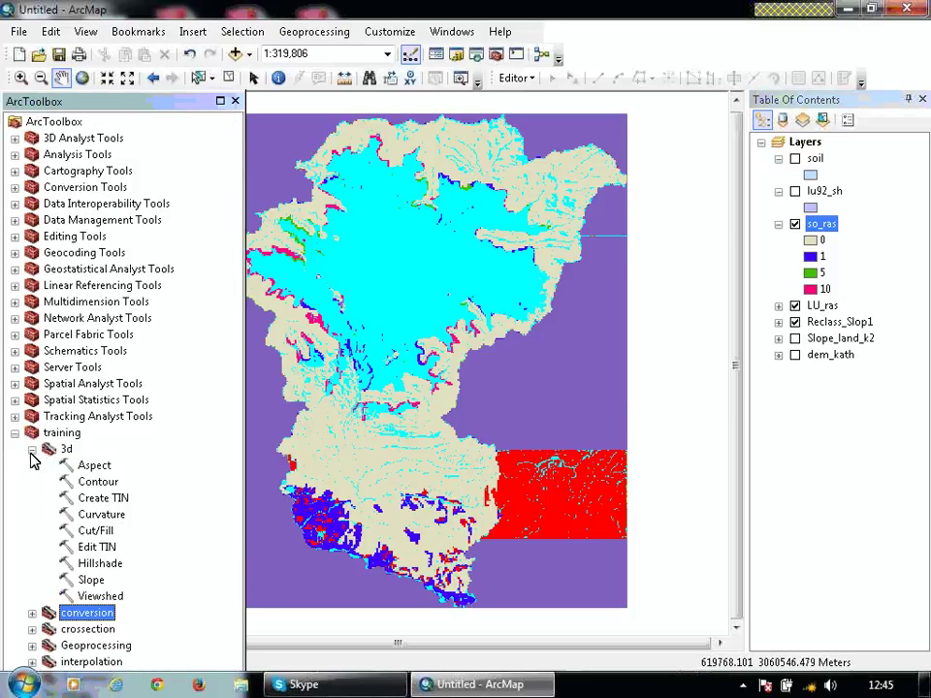
double_click(90, 580)
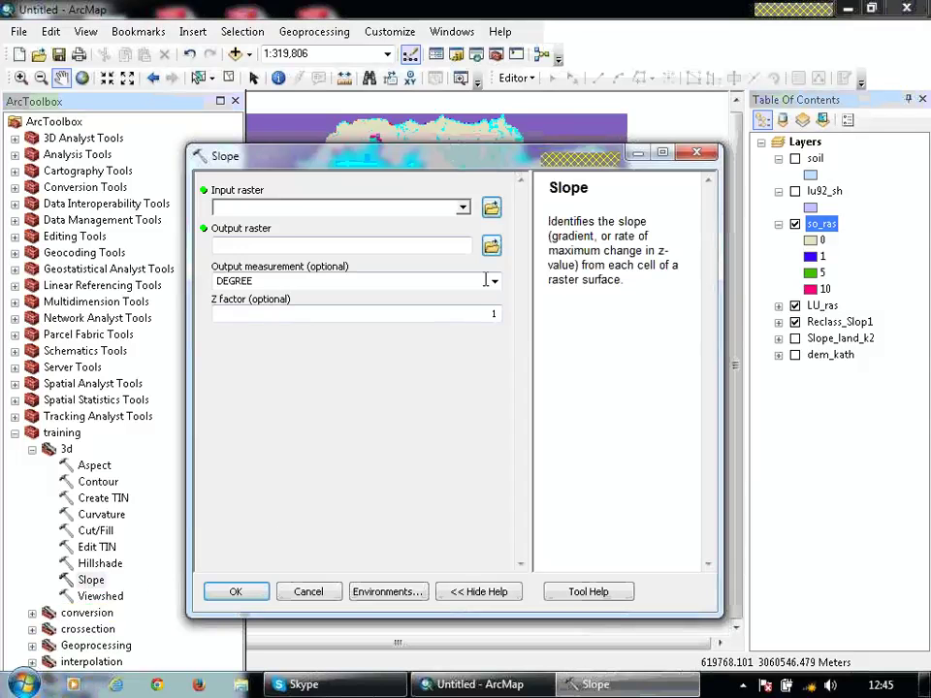
left_click(463, 208)
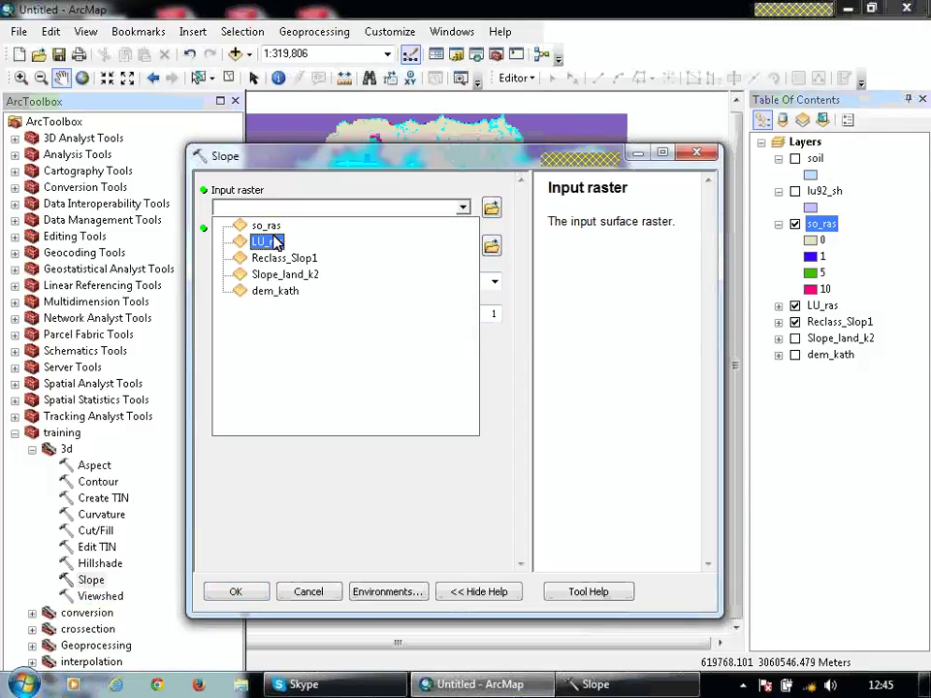
left_click(276, 291)
left_click(488, 248)
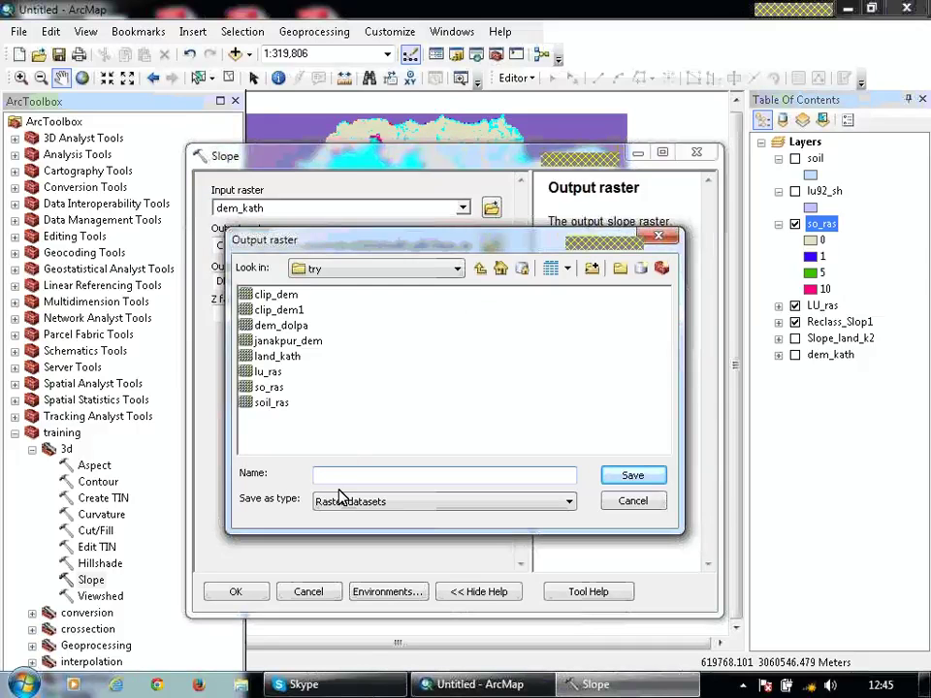
type("s")
key("BackSpace")
type("dem_slp")
left_click(635, 476)
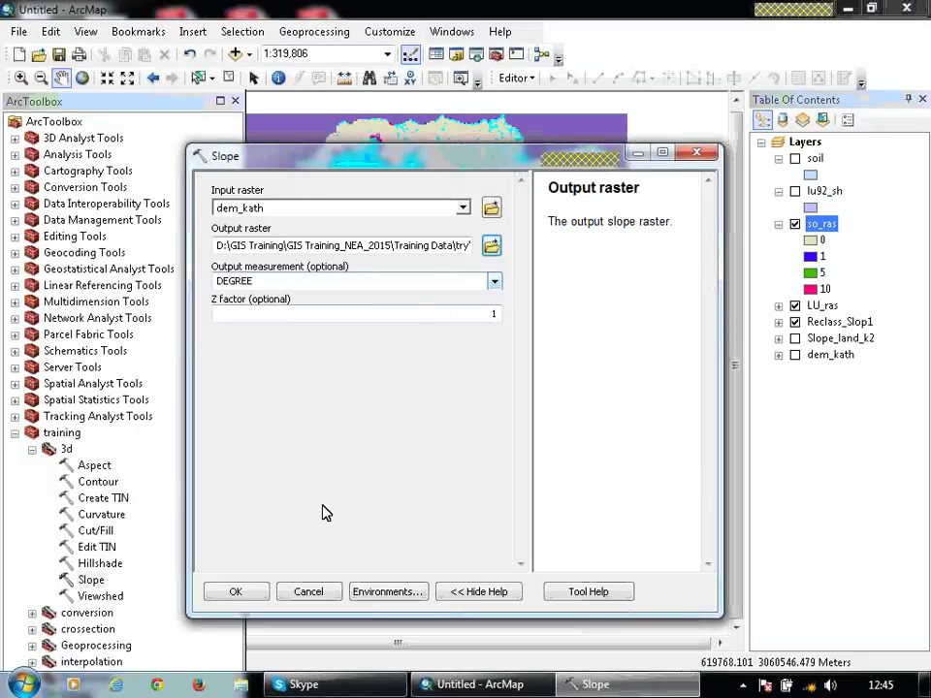
left_click(244, 593)
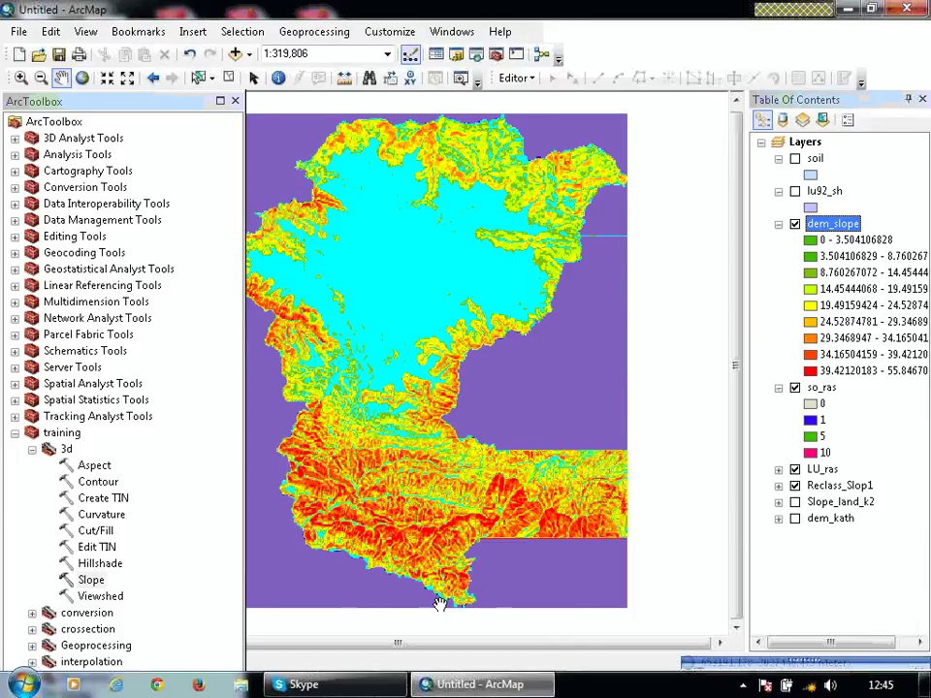
Step: Look through the conversion and Geoprocessing toolsets of the training toolbox for a reclassification tool
left_click(32, 449)
left_click(32, 467)
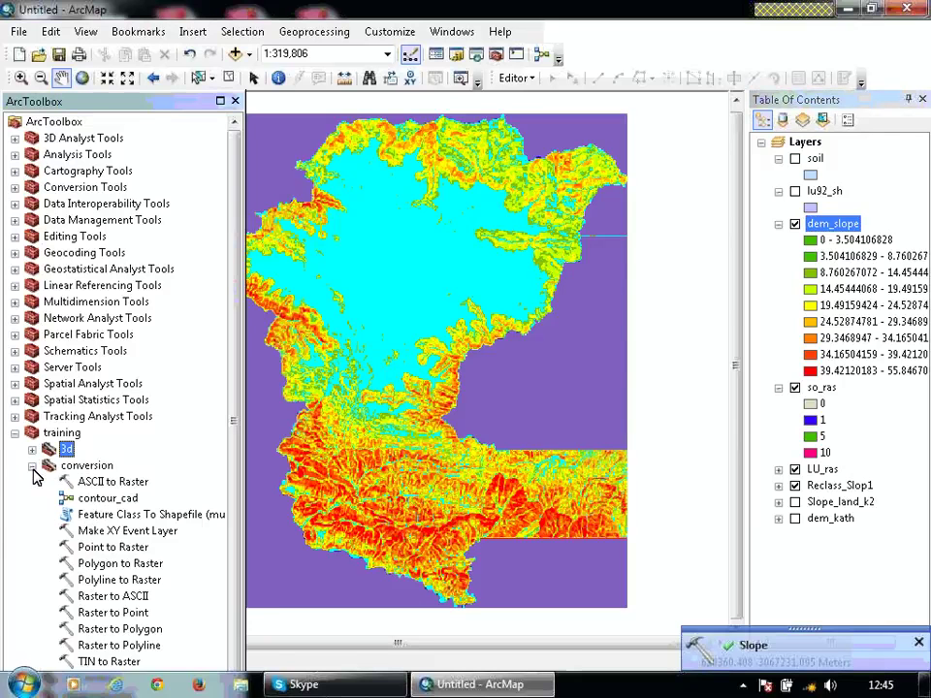
left_click(32, 466)
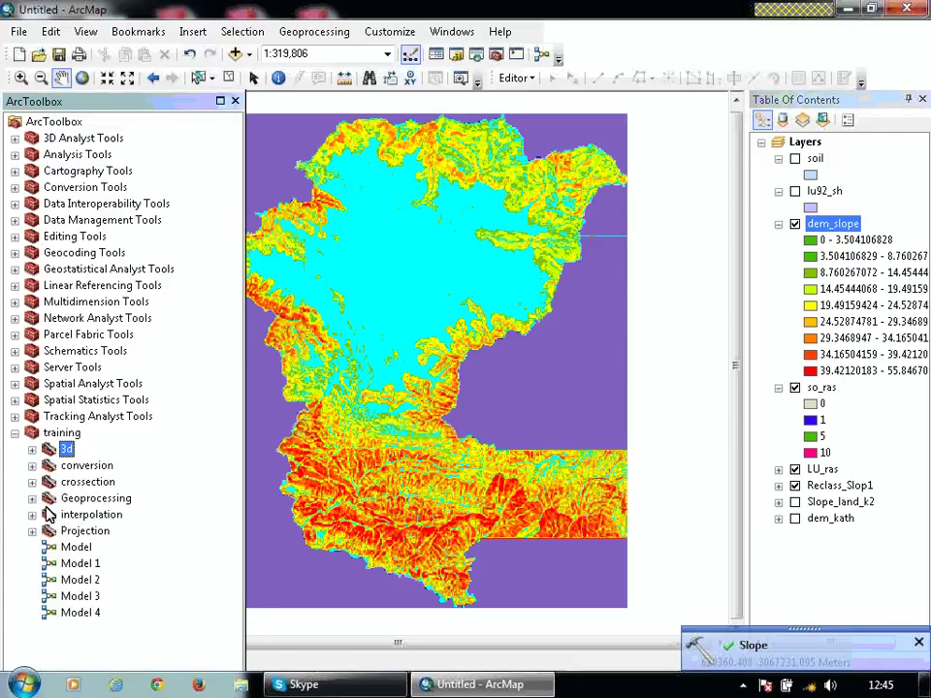
left_click(32, 499)
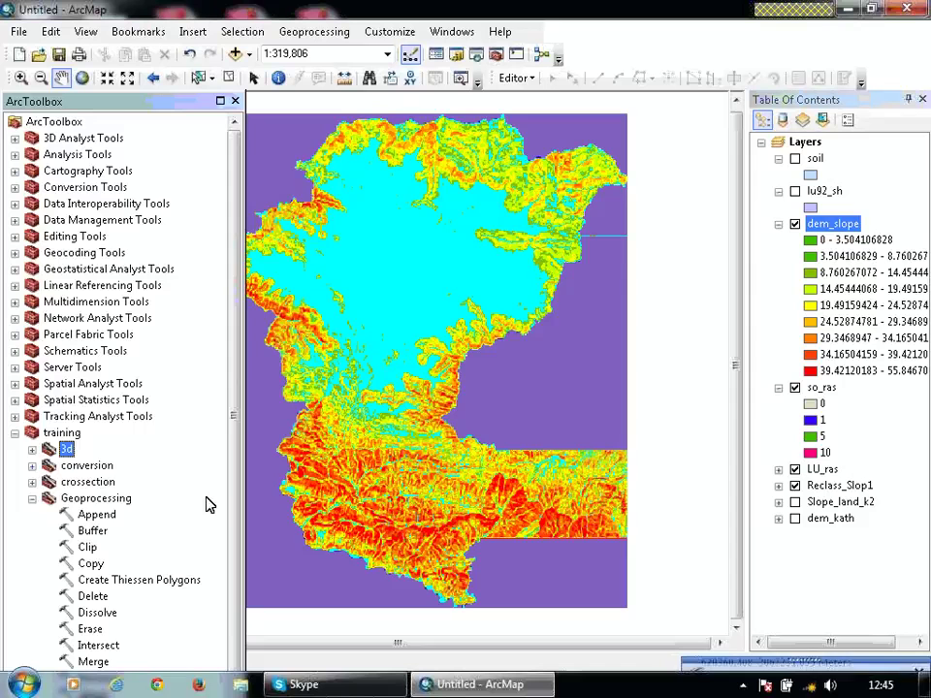
scroll(233, 502, "down", 1)
left_click_drag(233, 503, 236, 578)
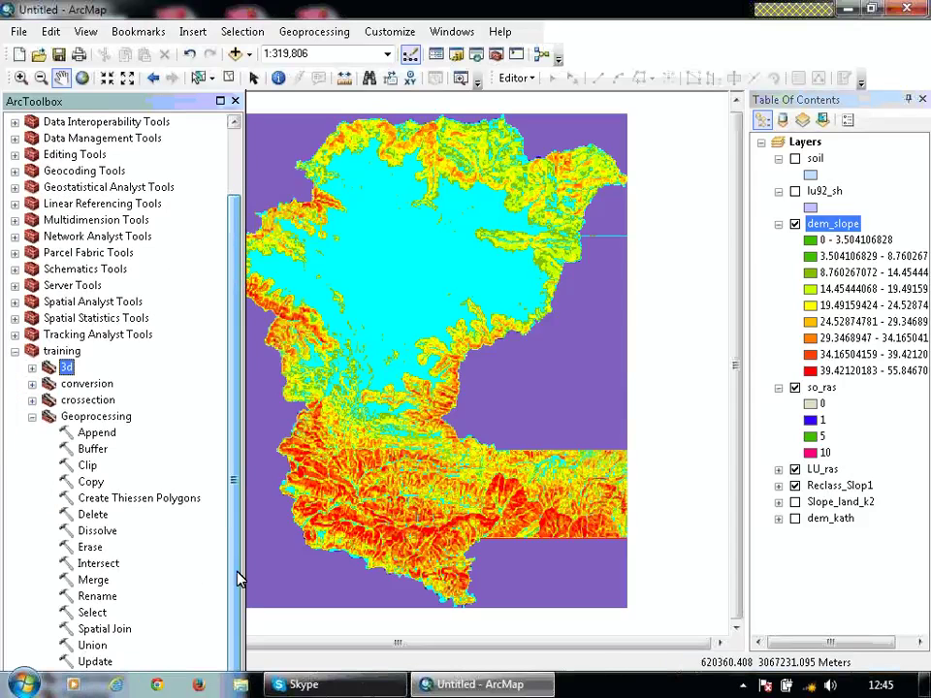
left_click(32, 416)
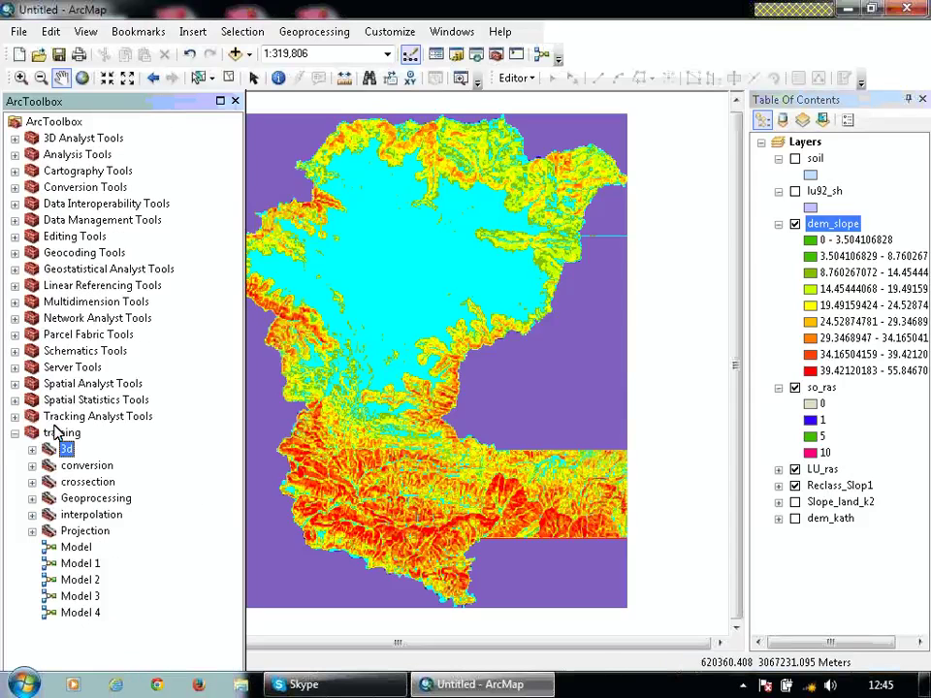
left_click(14, 432)
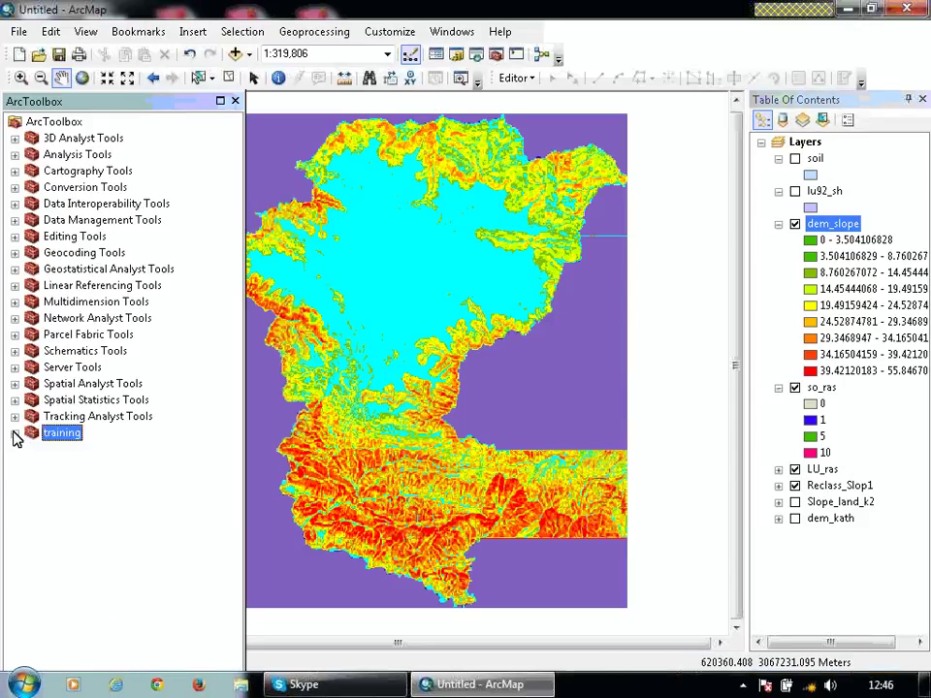
Step: Start the 3D Analyst Reclassify tool with dem_slope as input raster and Value as reclass field
left_click(15, 138)
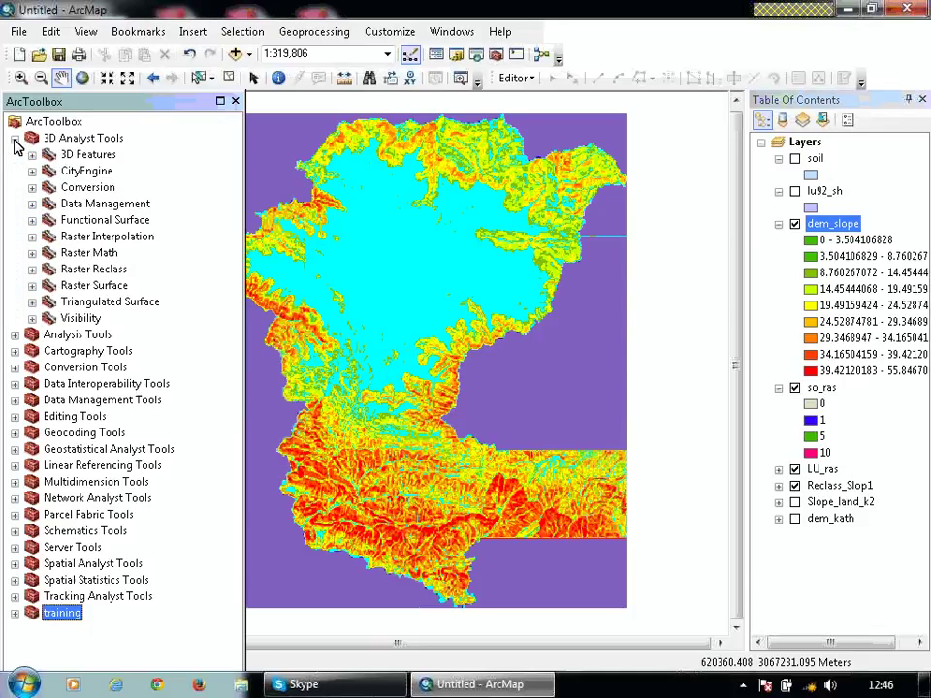
left_click(32, 285)
left_click(32, 269)
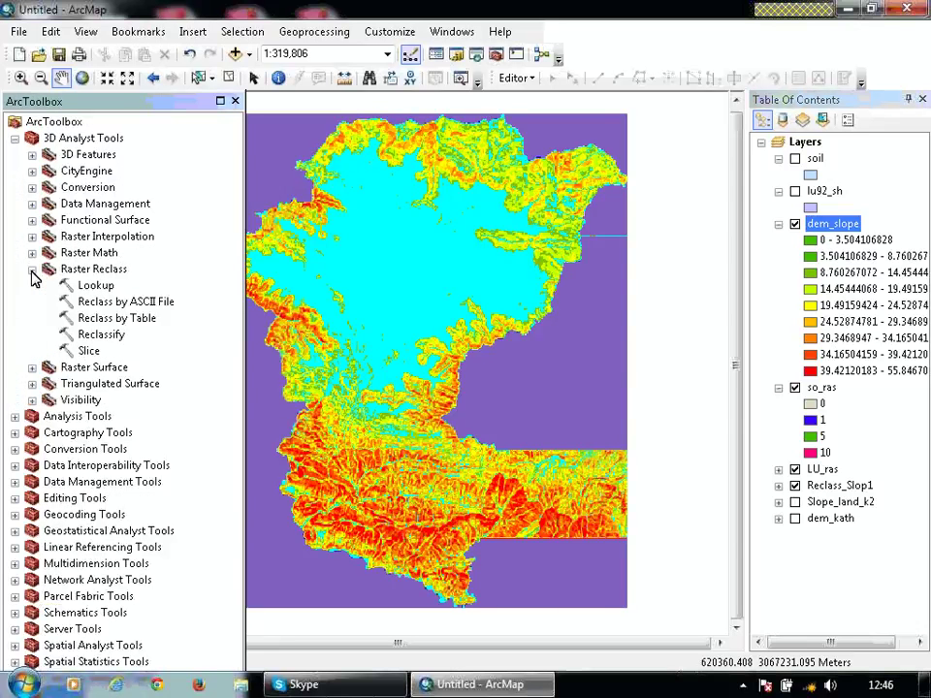
double_click(97, 334)
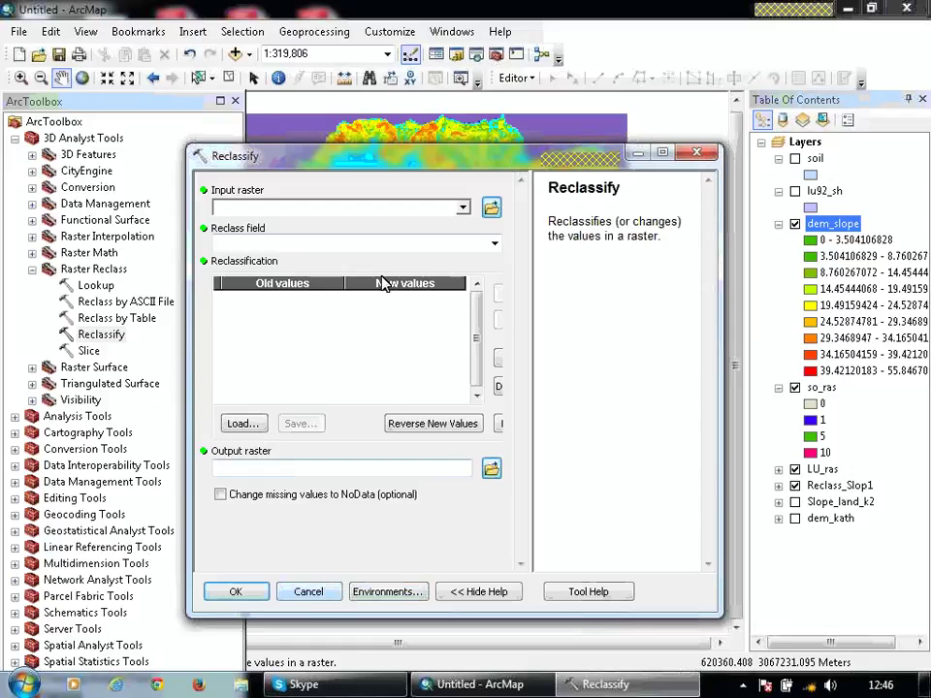
left_click(663, 156)
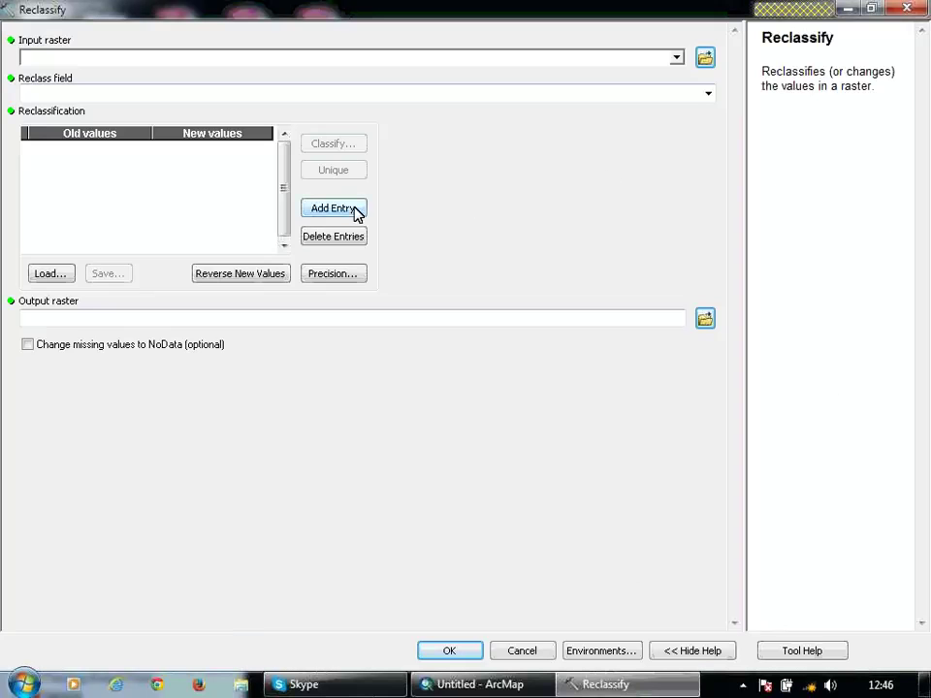
left_click(676, 57)
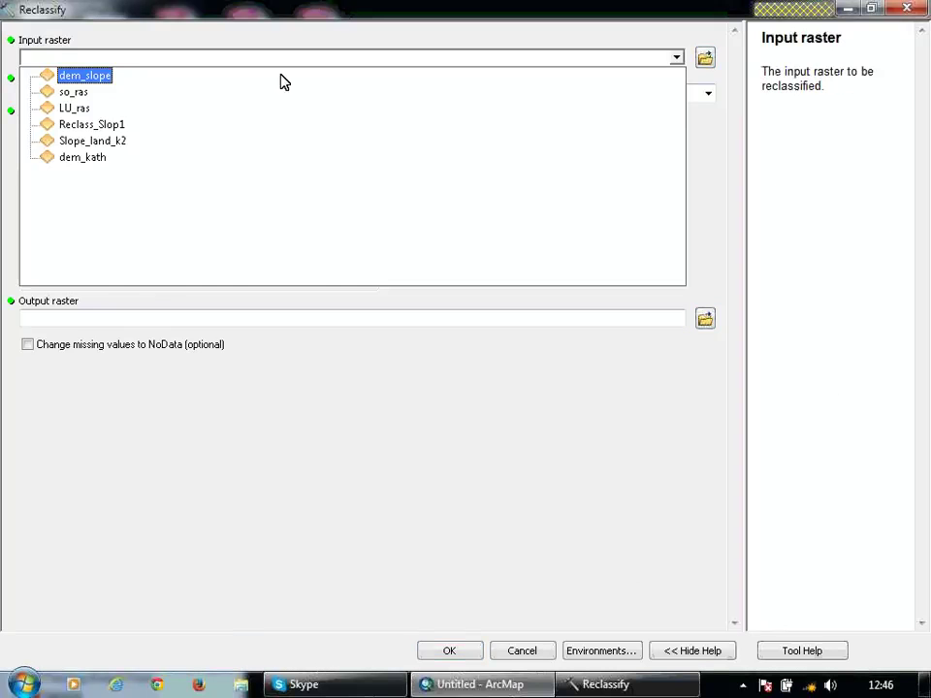
left_click(105, 83)
left_click(708, 93)
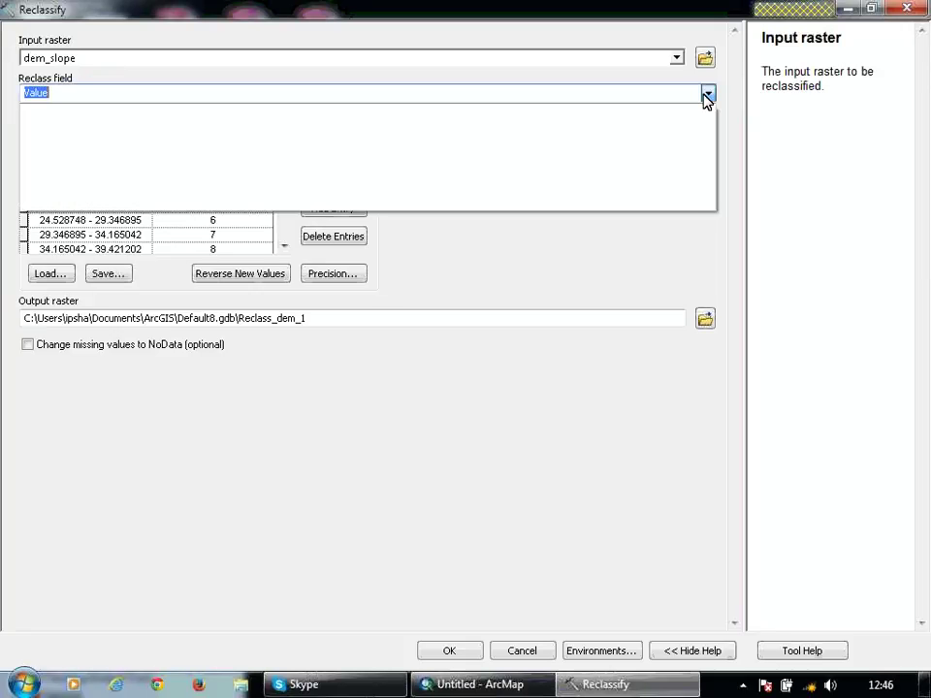
left_click(705, 93)
Step: Classify the slope values into 4 classes with manual break values at 10, 20 and 30
left_click(327, 146)
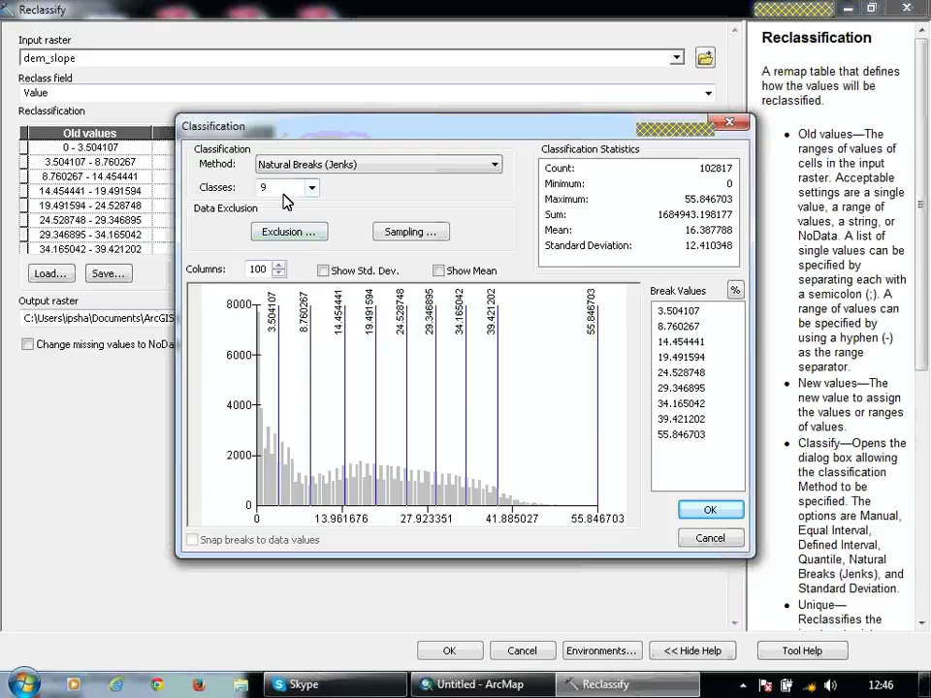
left_click(312, 188)
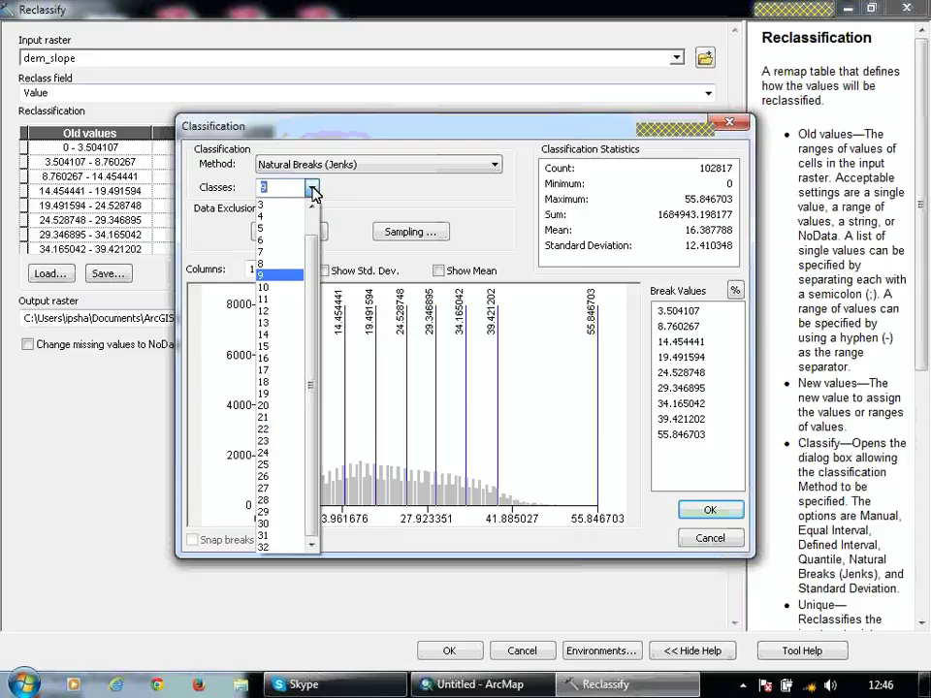
left_click(286, 218)
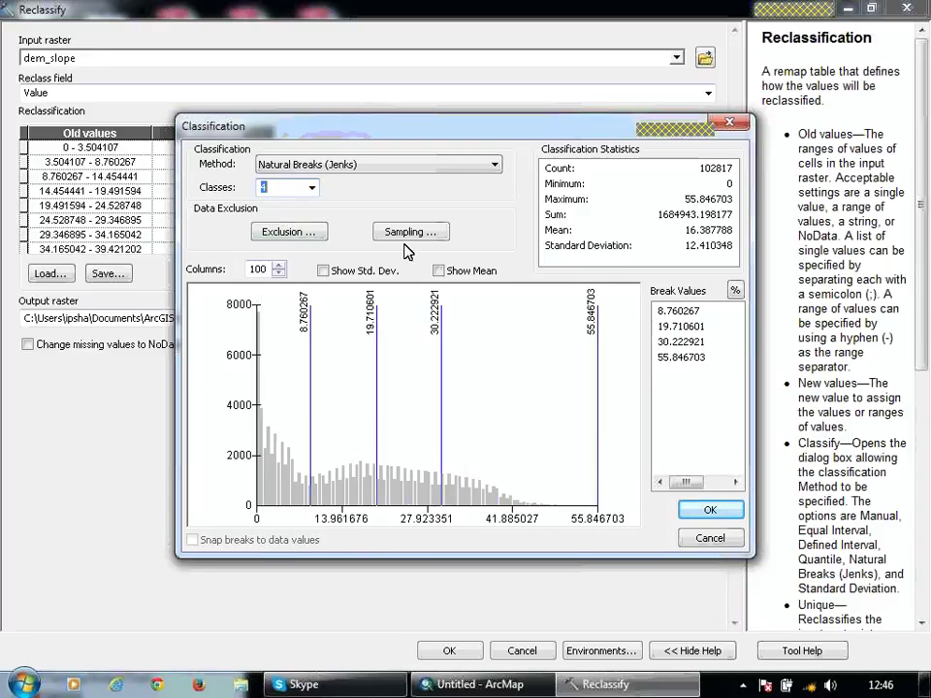
left_click(686, 311)
type("10")
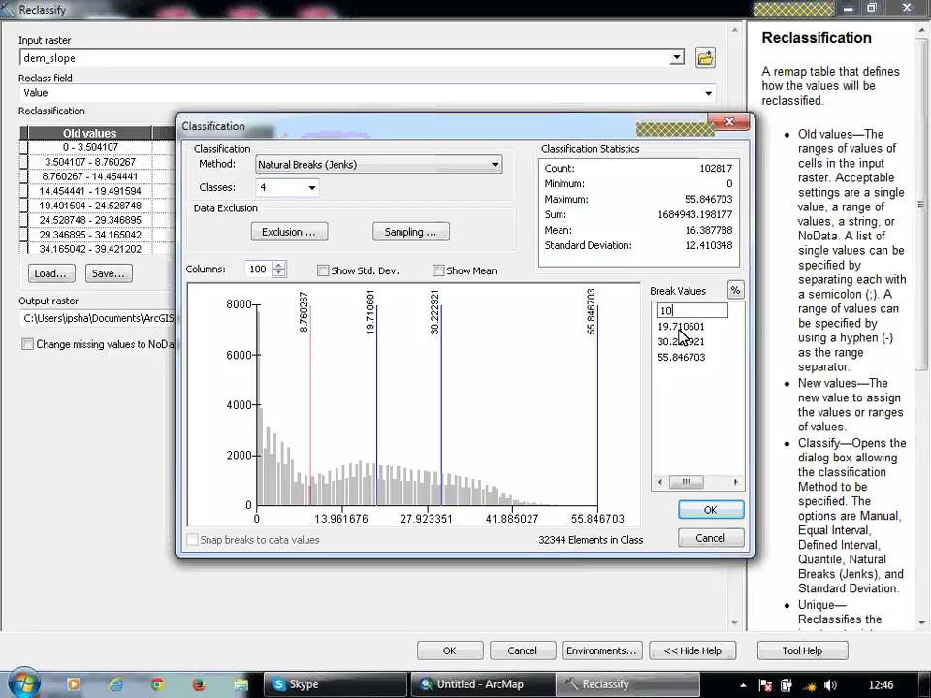
left_click(677, 330)
type("20")
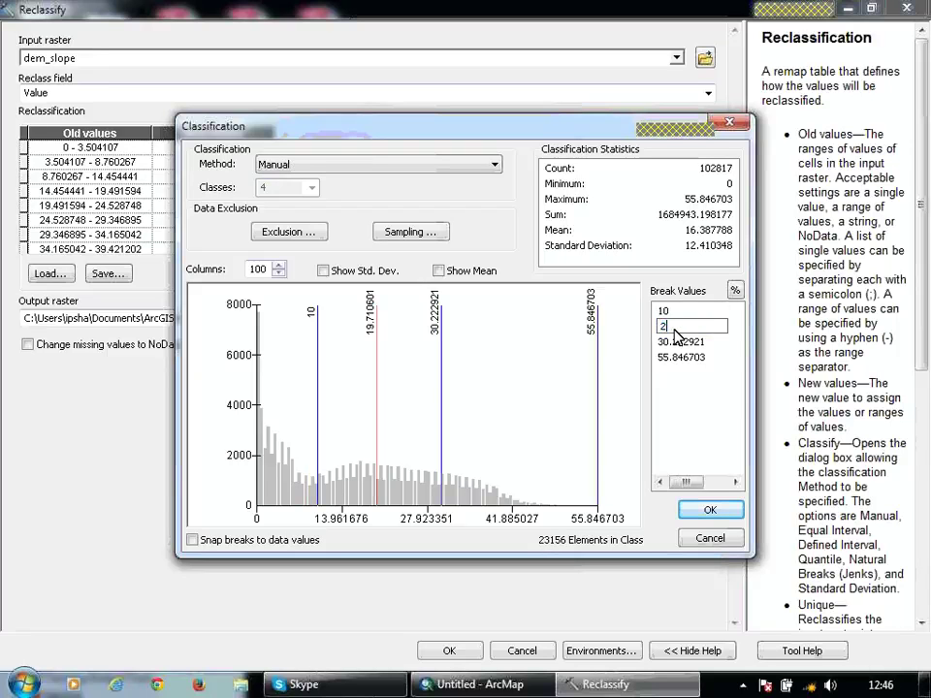
left_click(677, 341)
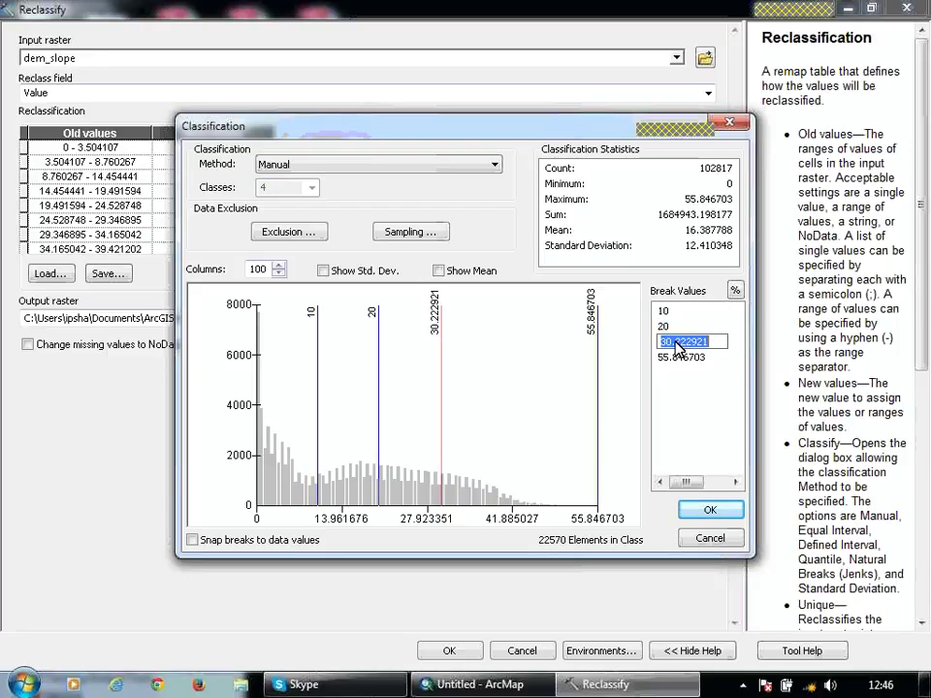
type("30")
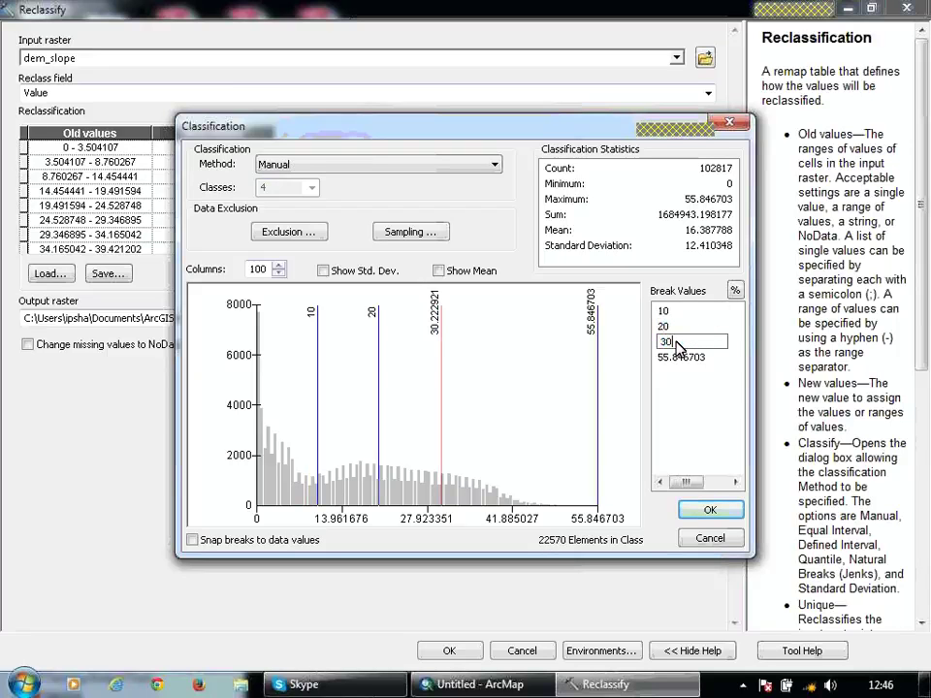
left_click(712, 511)
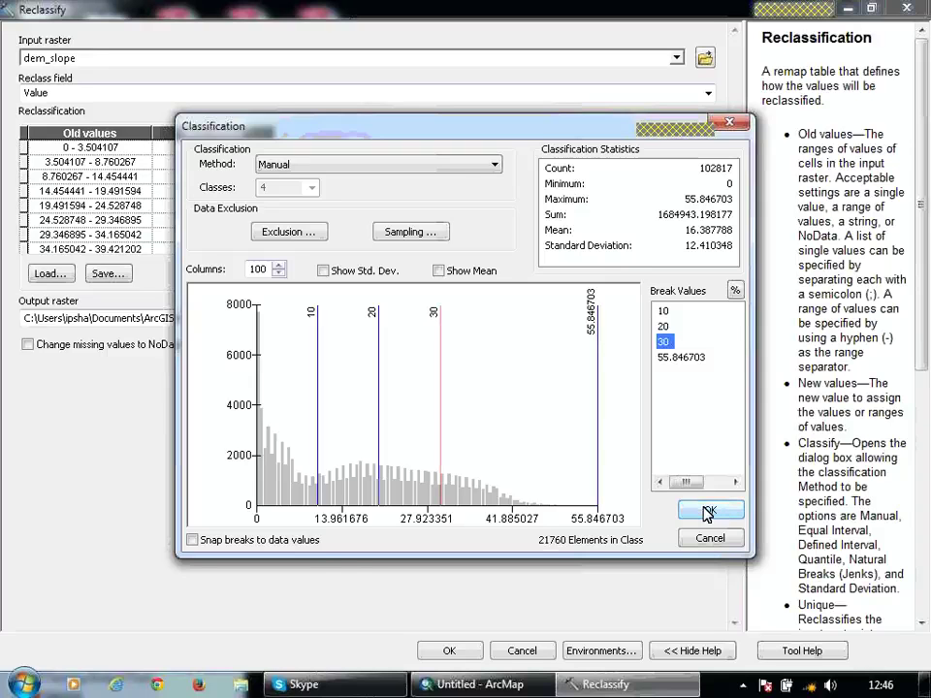
left_click(713, 511)
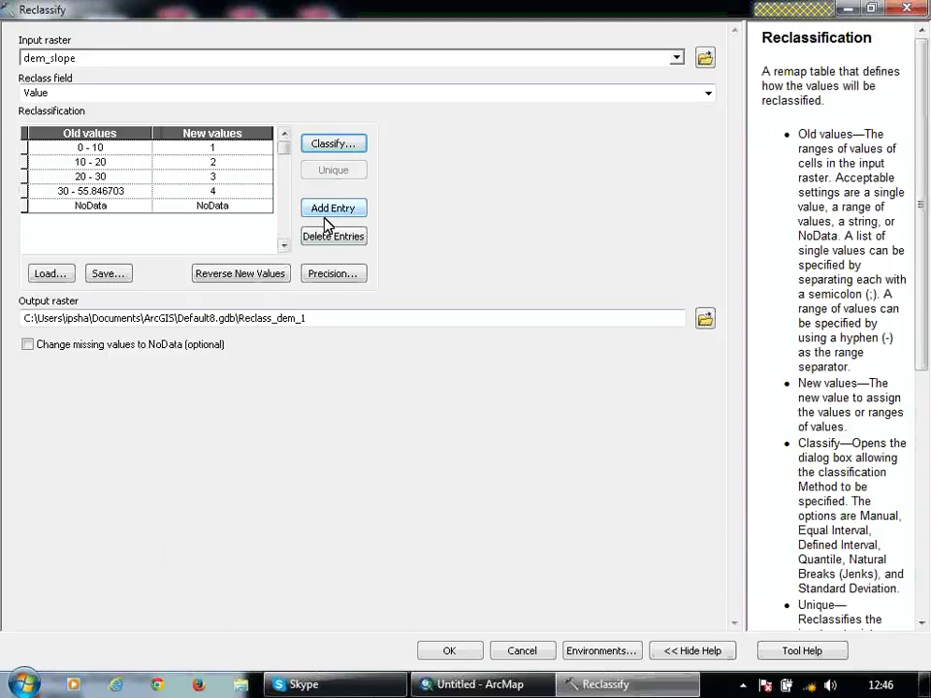
Step: Assign new values 10, 5, 1 and 0 to the ascending slope ranges and 0 to NoData, and run the reclassification
left_click(221, 154)
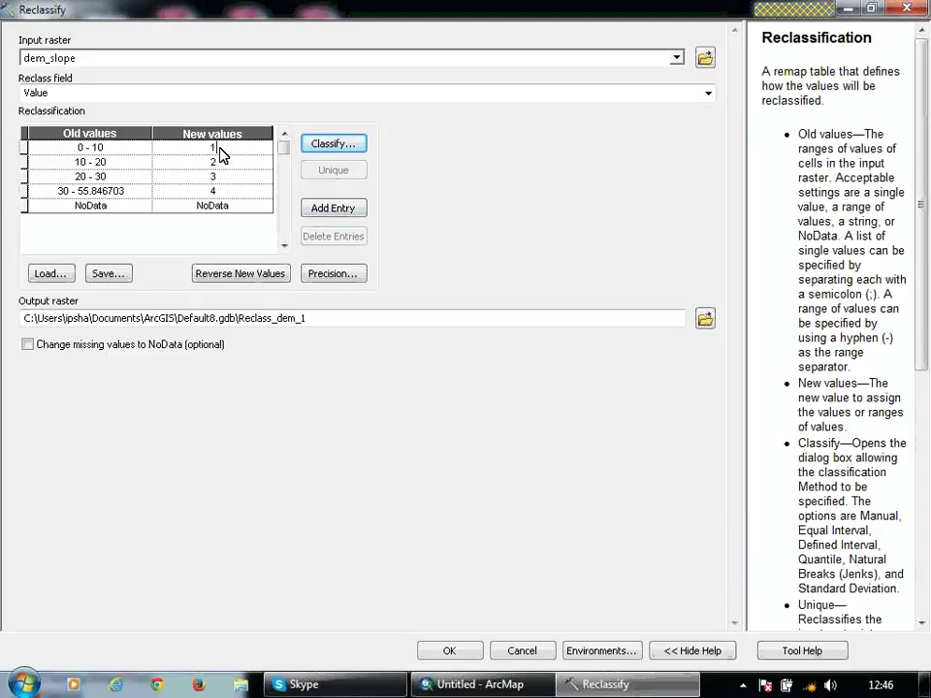
type("0")
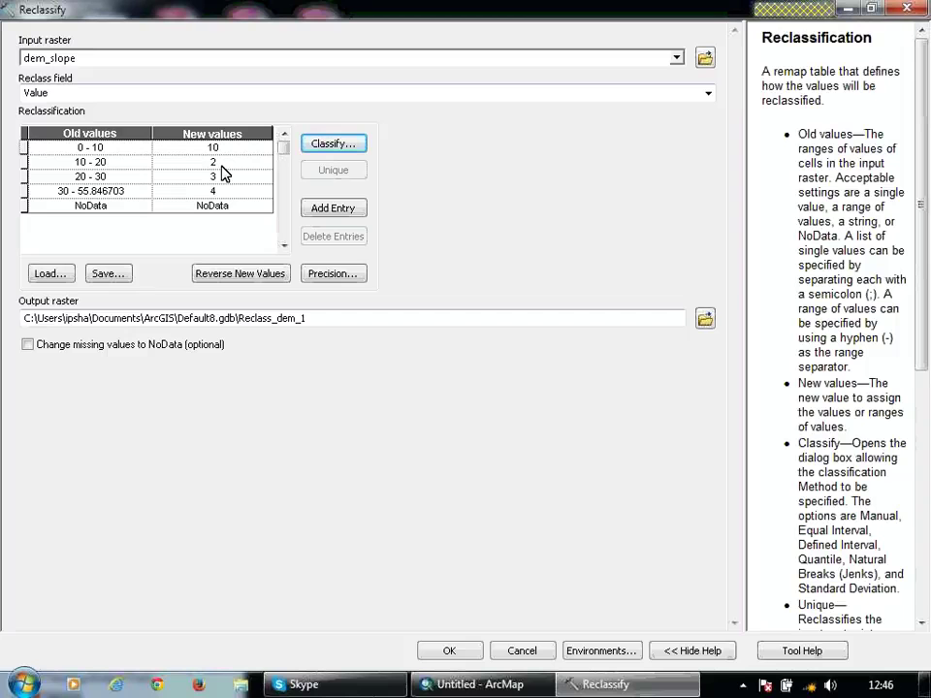
double_click(222, 162)
type("5")
double_click(215, 178)
type("1")
type("0")
double_click(219, 206)
type("0")
left_click(463, 652)
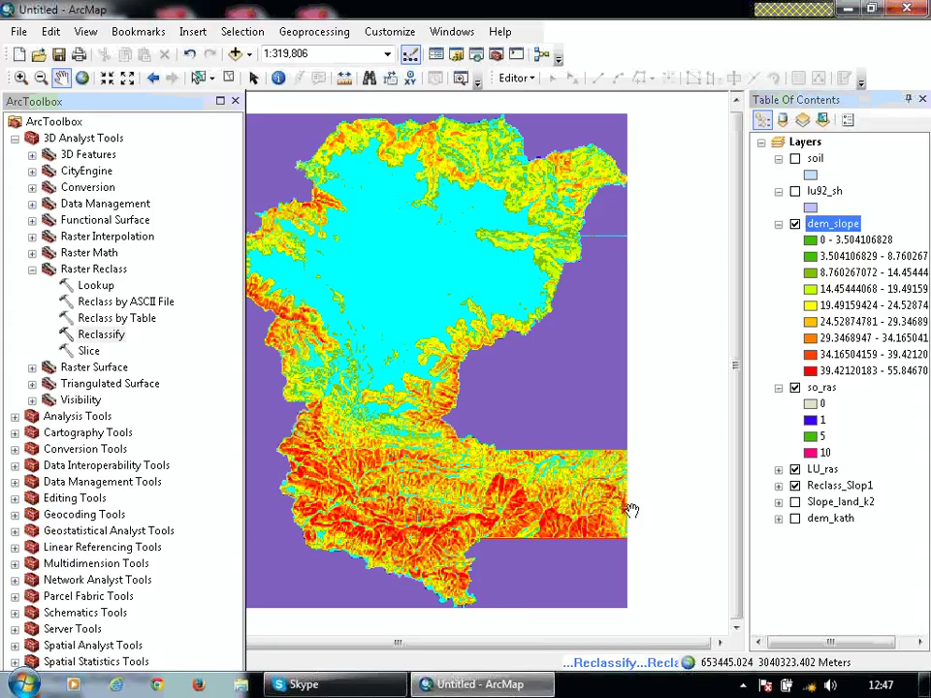
Step: Remove the dem_slope layer from the map and collapse the so_ras legend
left_click(832, 306)
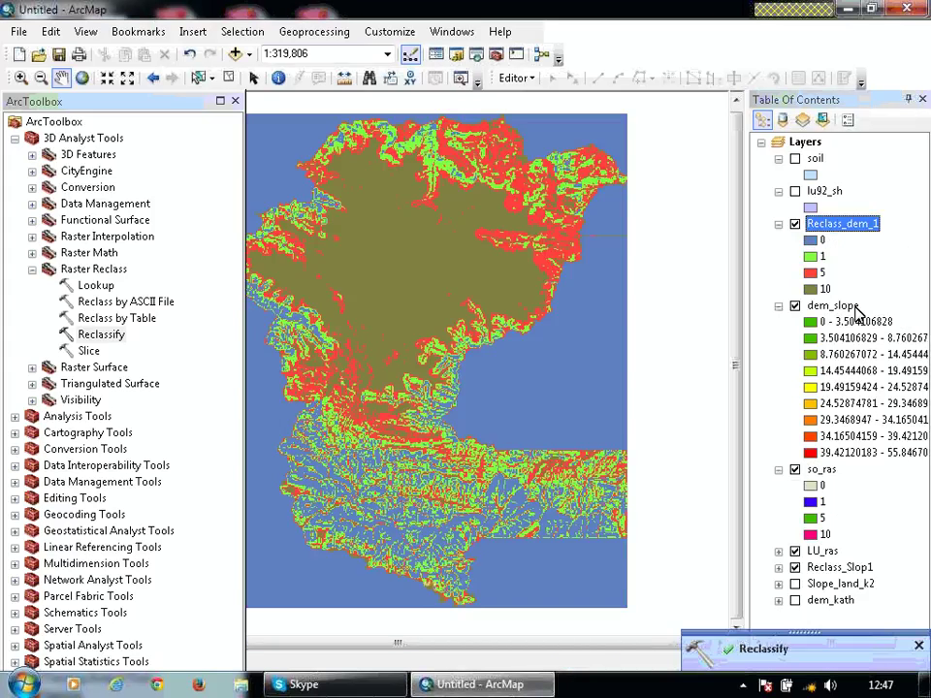
right_click(832, 305)
left_click(824, 338)
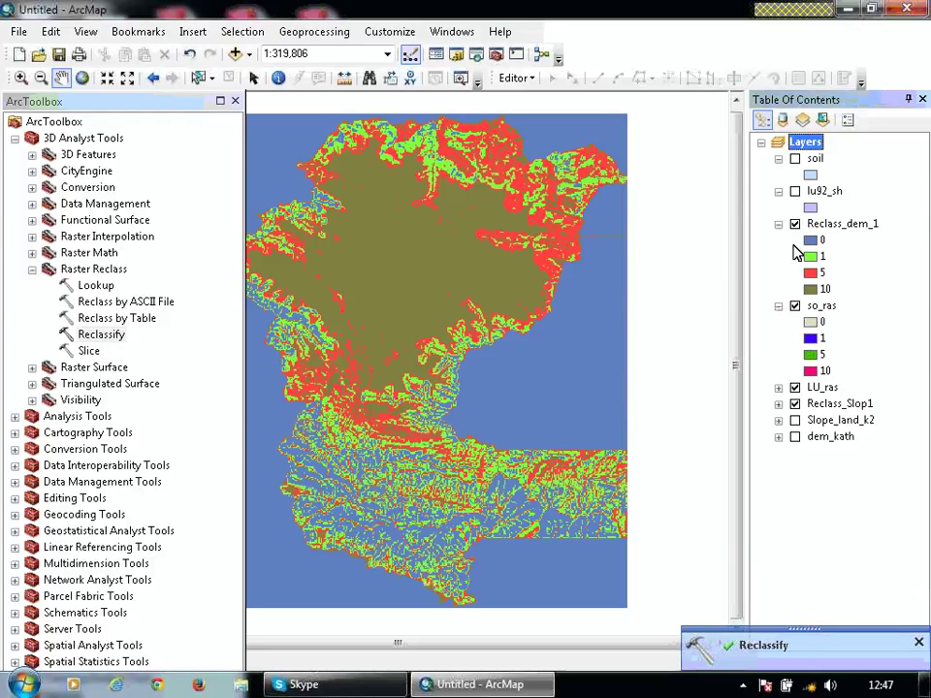
left_click(779, 306)
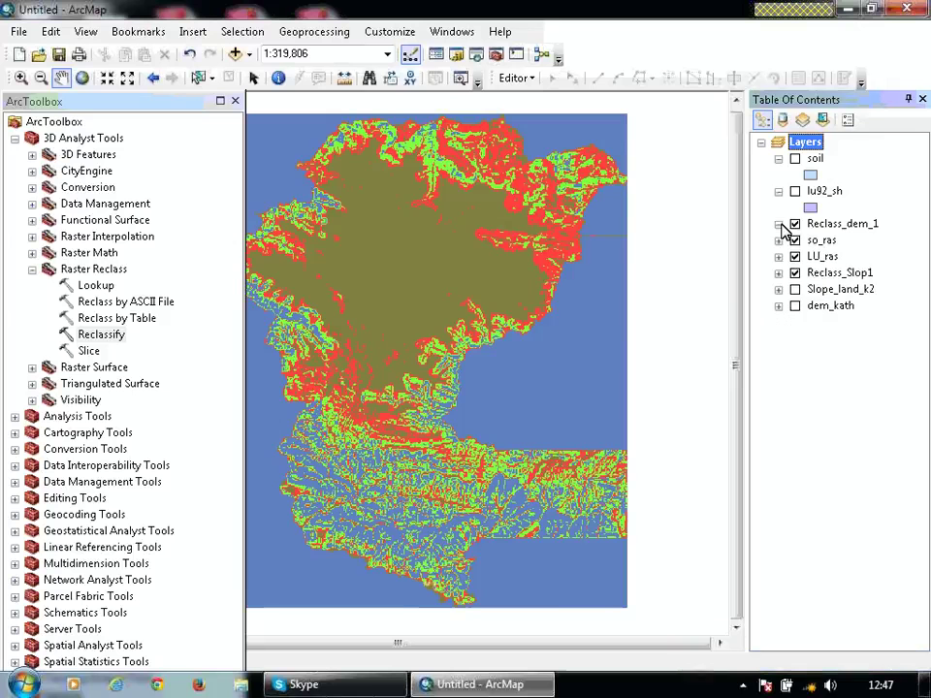